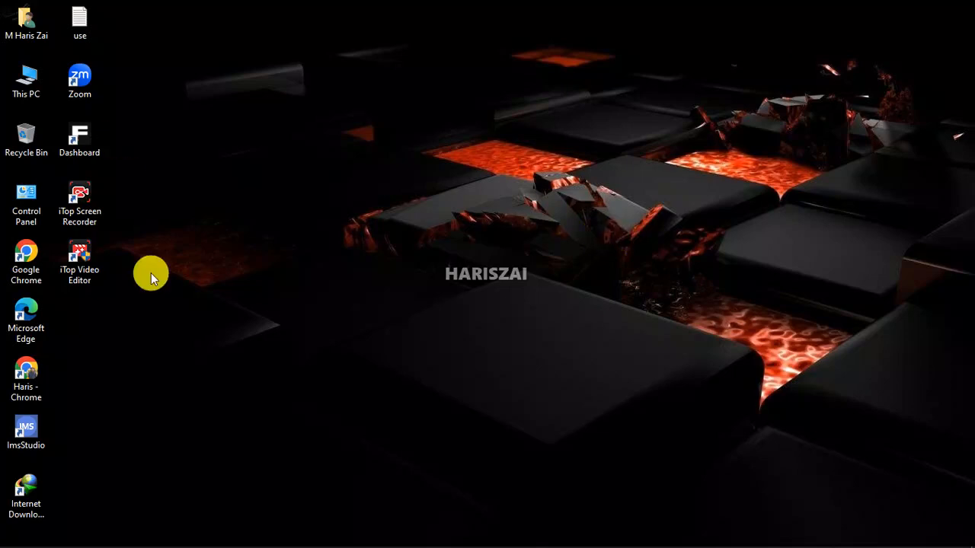
# Switch to Illustrator and open the New Document dialog to view its settings
pyautogui.click(276, 538)
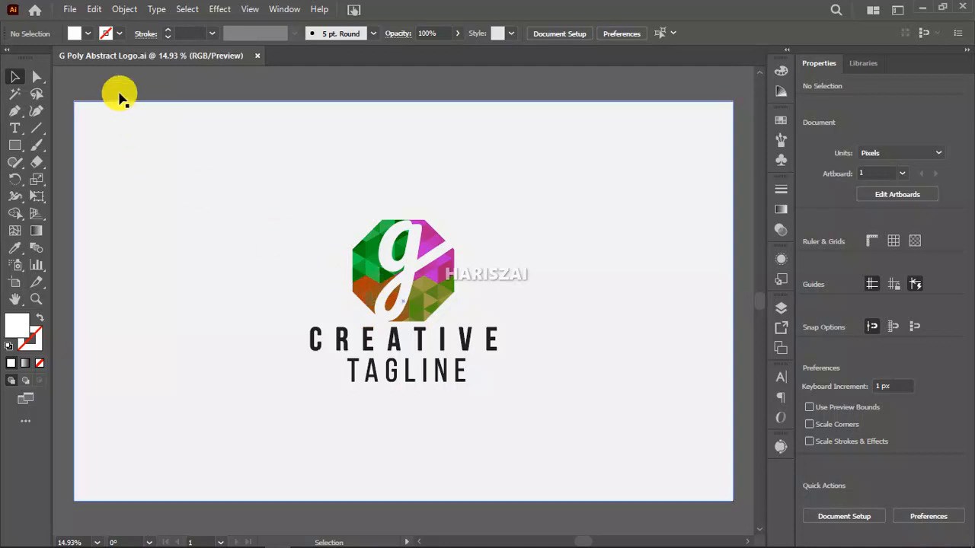
pyautogui.click(69, 9)
pyautogui.click(82, 25)
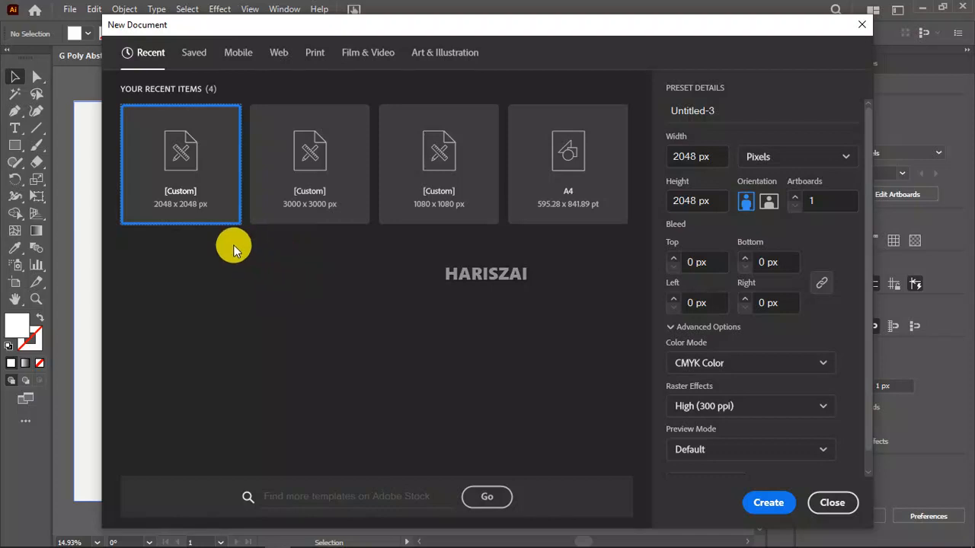
# In File Explorer, open the Abstract Bird Logo folder inside SHINEGRAPHIX WORK on Local Disk (E:)
pyautogui.click(251, 539)
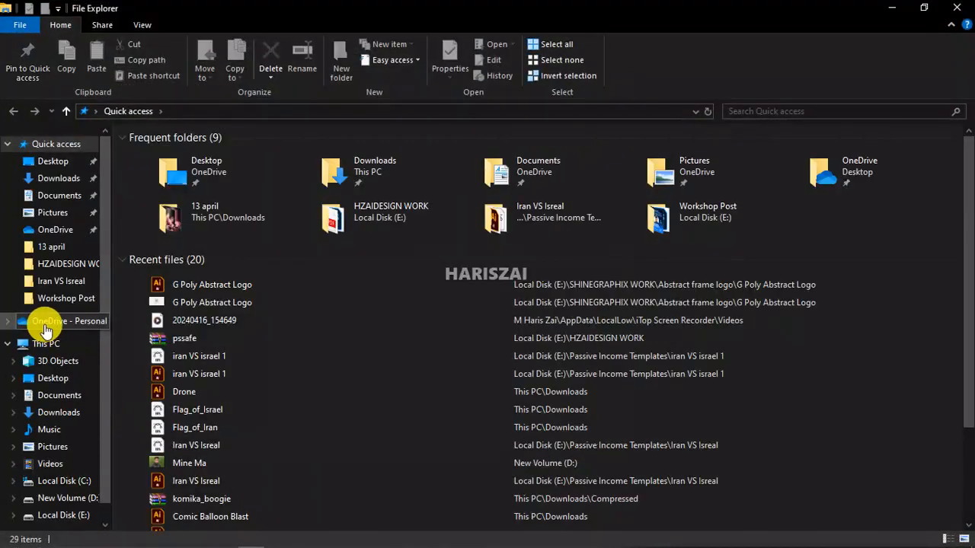
pyautogui.click(251, 302)
pyautogui.scroll(-1, 74, 336)
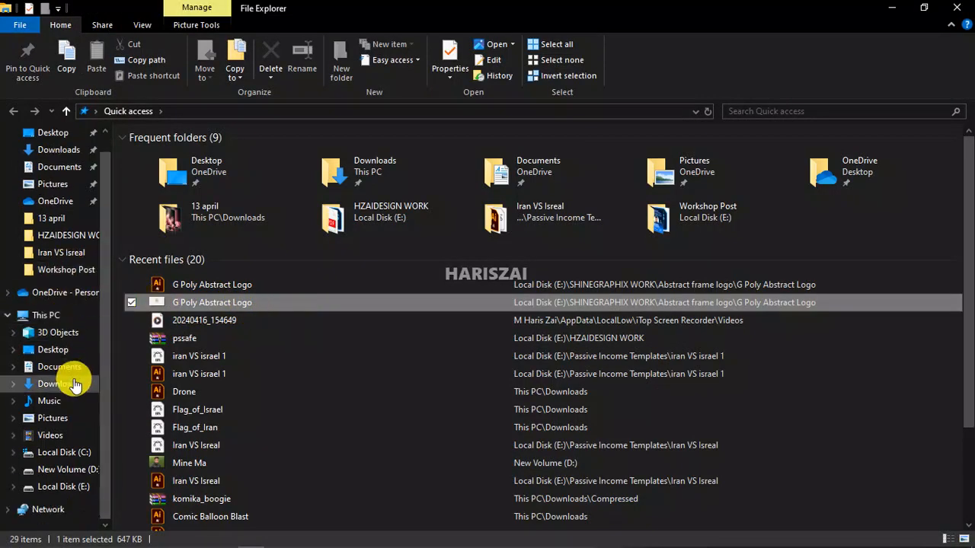
pyautogui.click(67, 486)
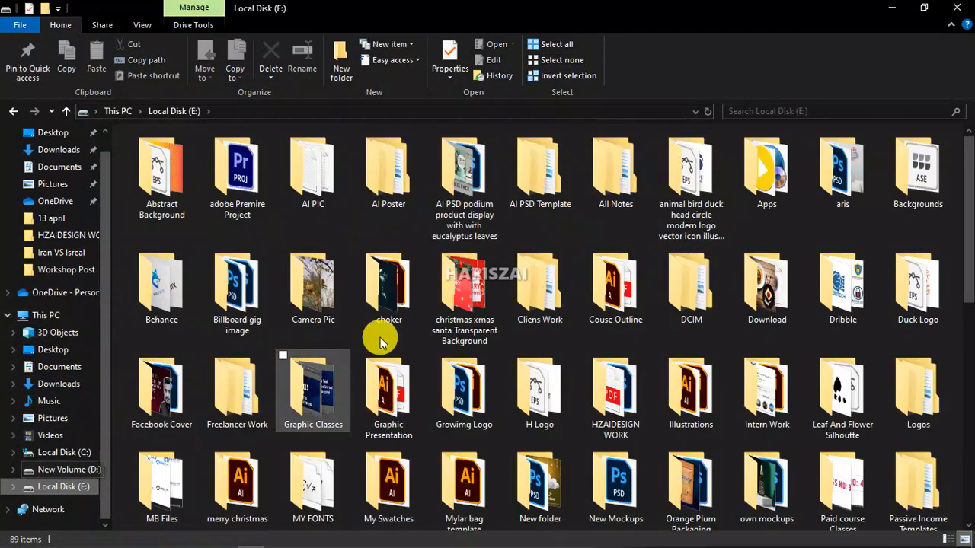
pyautogui.scroll(-2, 450, 390)
pyautogui.scroll(-4, 448, 390)
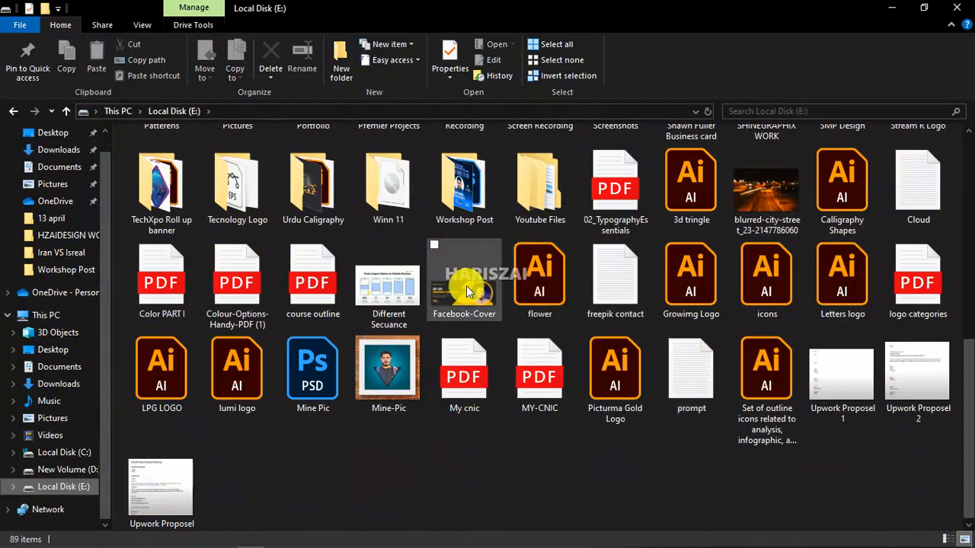
pyautogui.scroll(3, 465, 289)
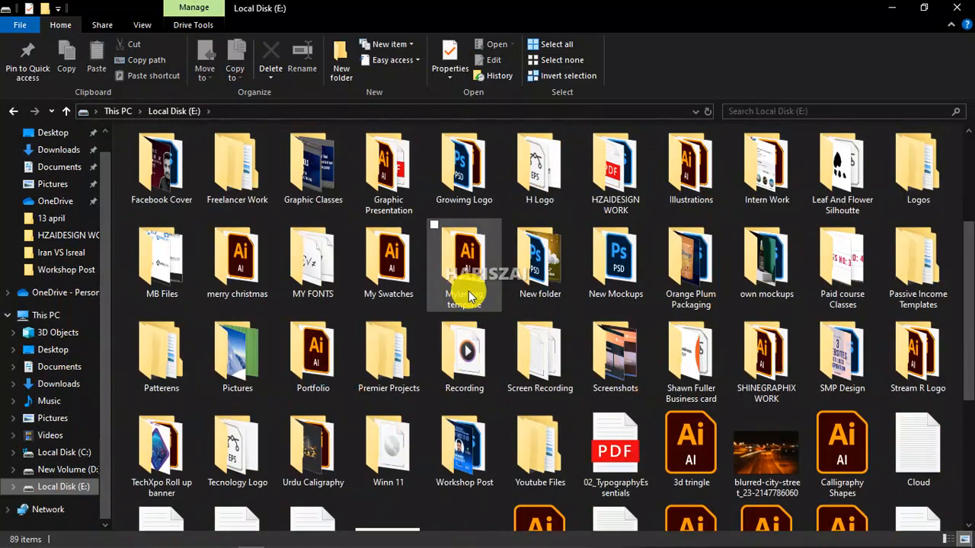
pyautogui.click(766, 373)
pyautogui.doubleClick(766, 374)
pyautogui.doubleClick(244, 169)
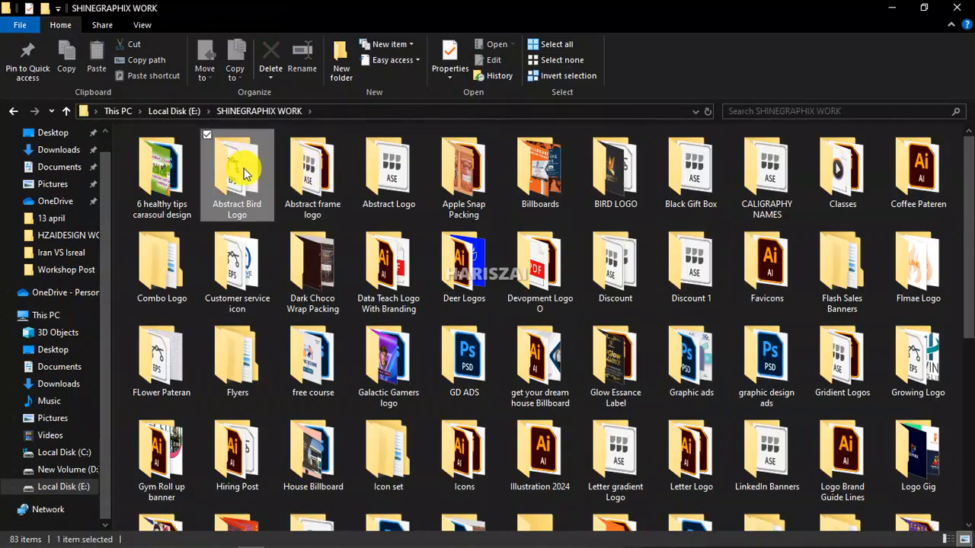
# Display the files in the Abstract Bird Logo folder as large icons
pyautogui.rightClick(325, 233)
pyautogui.moveTo(298, 240)
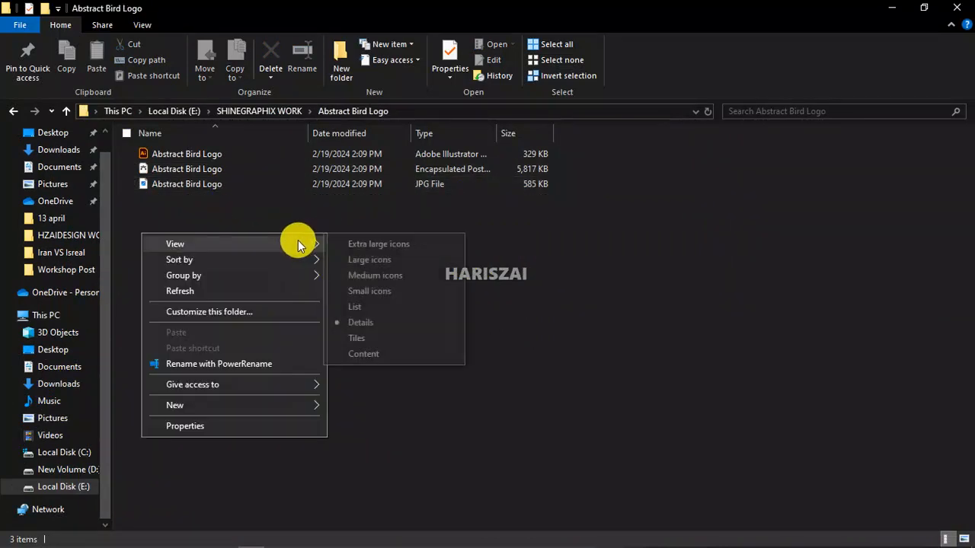
pyautogui.click(364, 256)
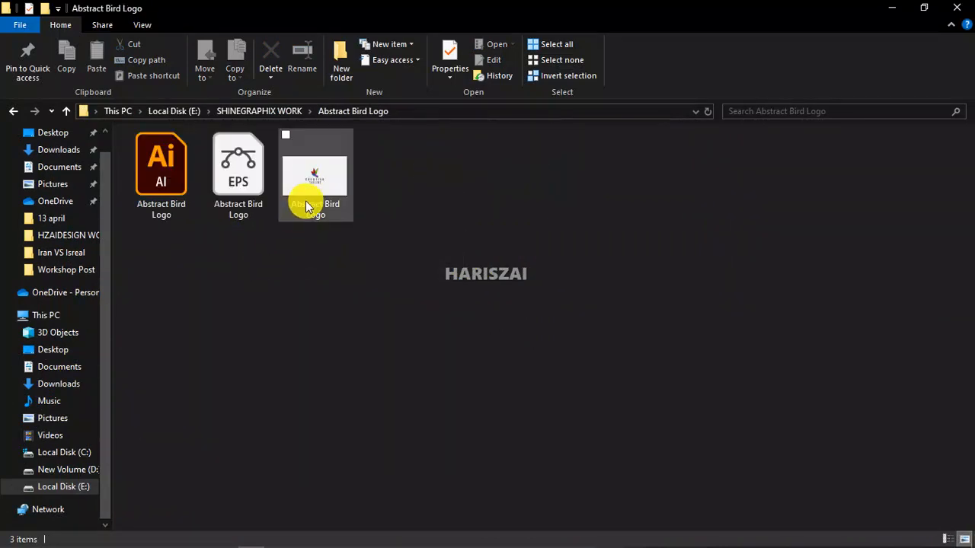
# View the Abstract Bird Logo JPG image, and close the image viewer
pyautogui.click(330, 181)
pyautogui.doubleClick(330, 181)
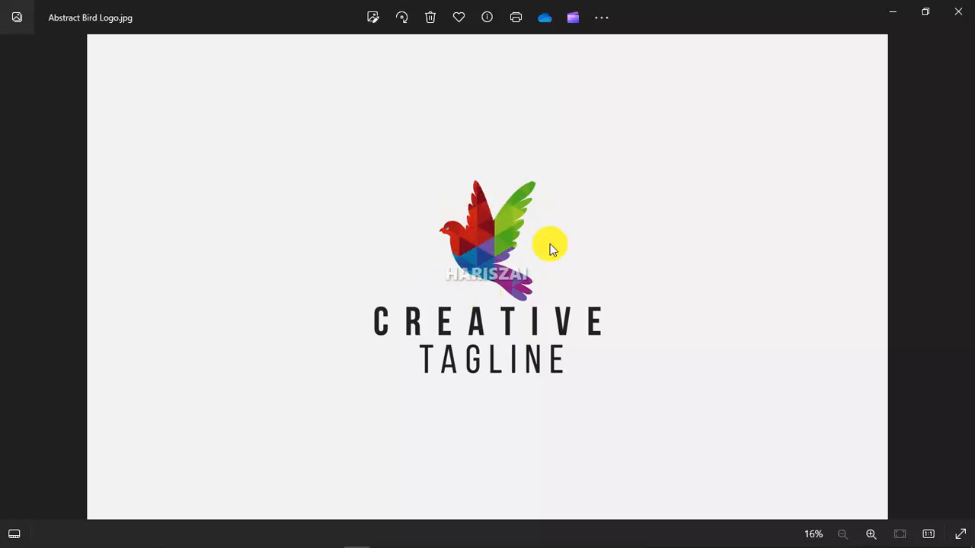
pyautogui.click(957, 9)
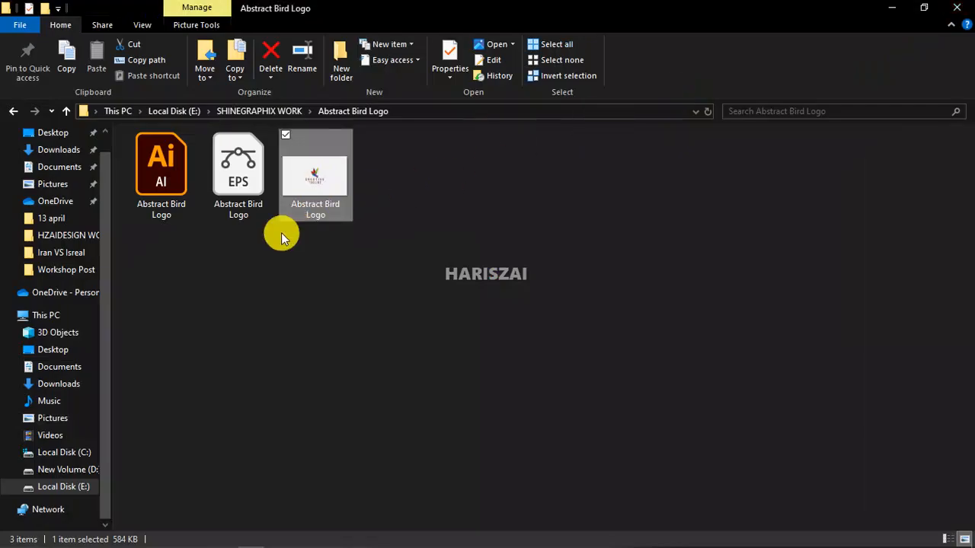
# Open the Abstract Bird Logo AI file in Illustrator and dismiss the New Document dialog
pyautogui.click(238, 191)
pyautogui.click(165, 189)
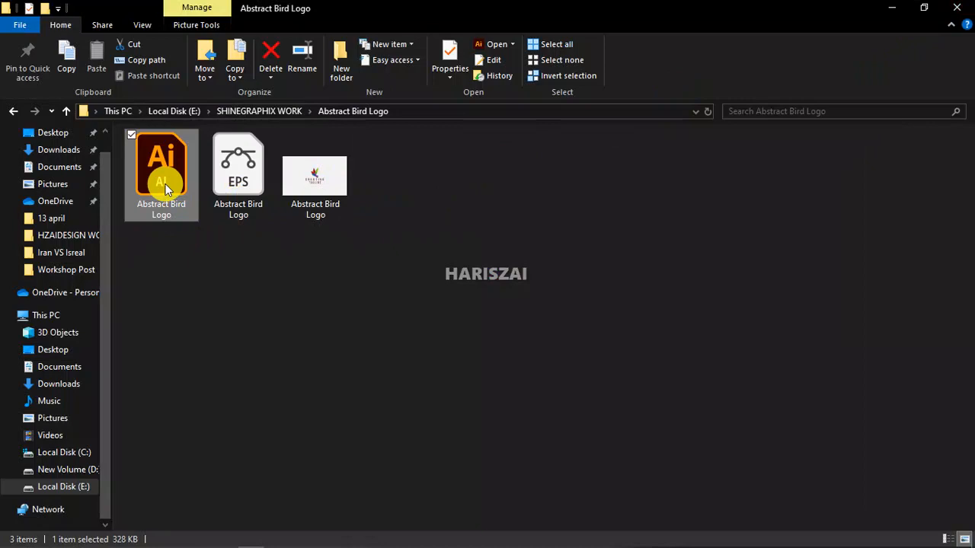
pyautogui.doubleClick(155, 154)
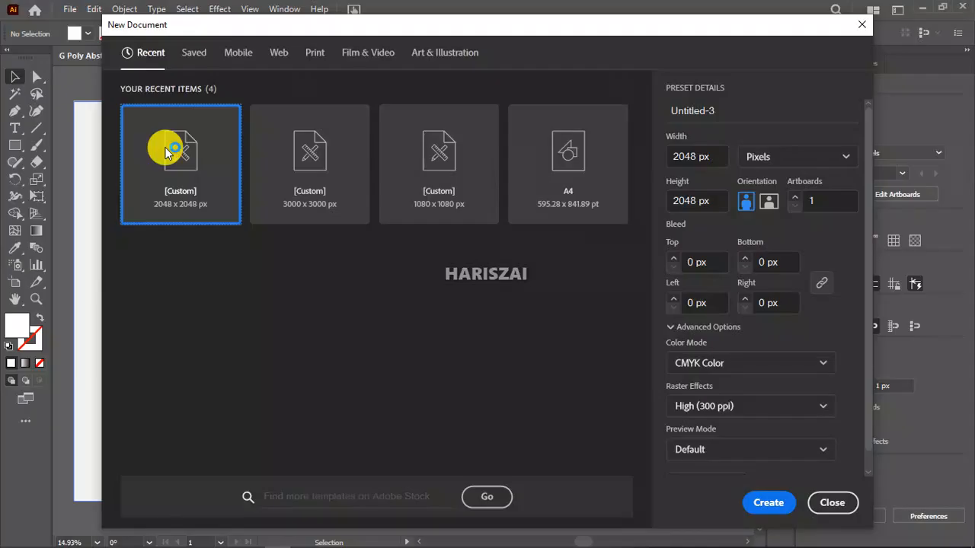
pyautogui.click(861, 25)
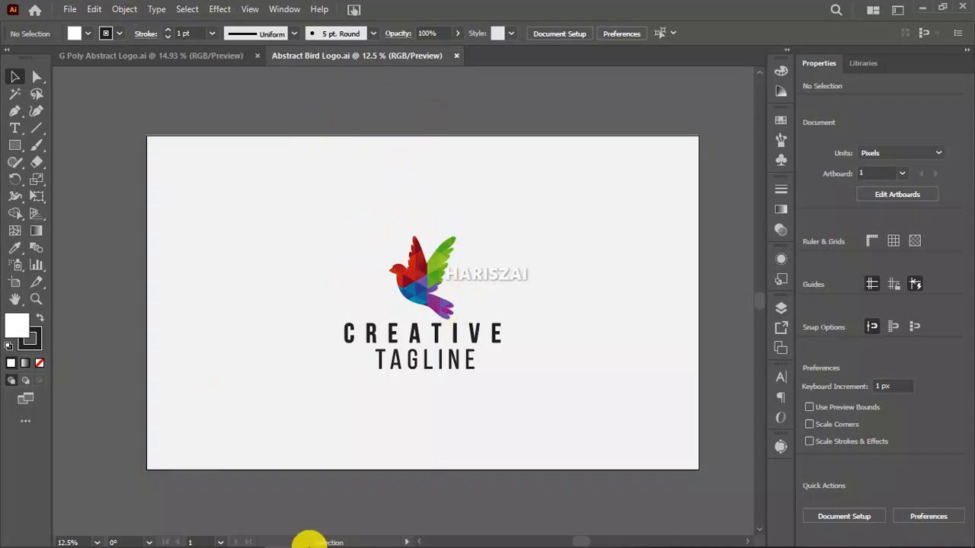
# Return to the Abstract Bird Logo folder in File Explorer and select the JPG file
pyautogui.moveTo(307, 518)
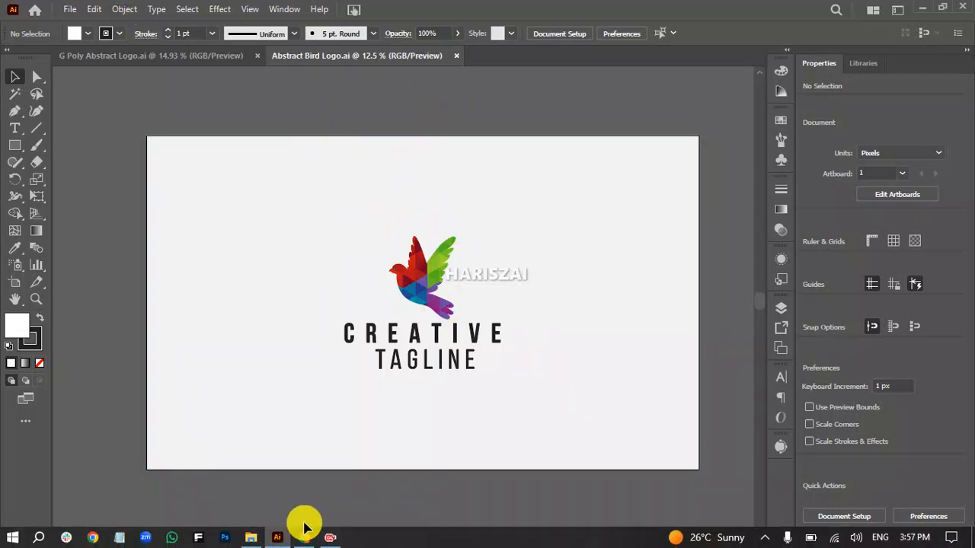
pyautogui.click(253, 537)
pyautogui.click(341, 190)
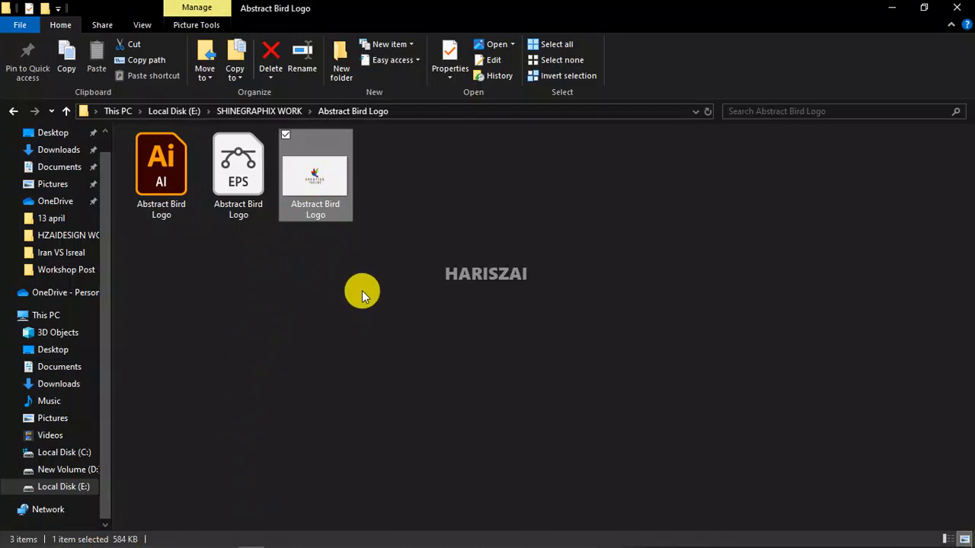
# Open the Freepik Contributor dashboard and place its window beside the File Explorer folder
pyautogui.moveTo(163, 539)
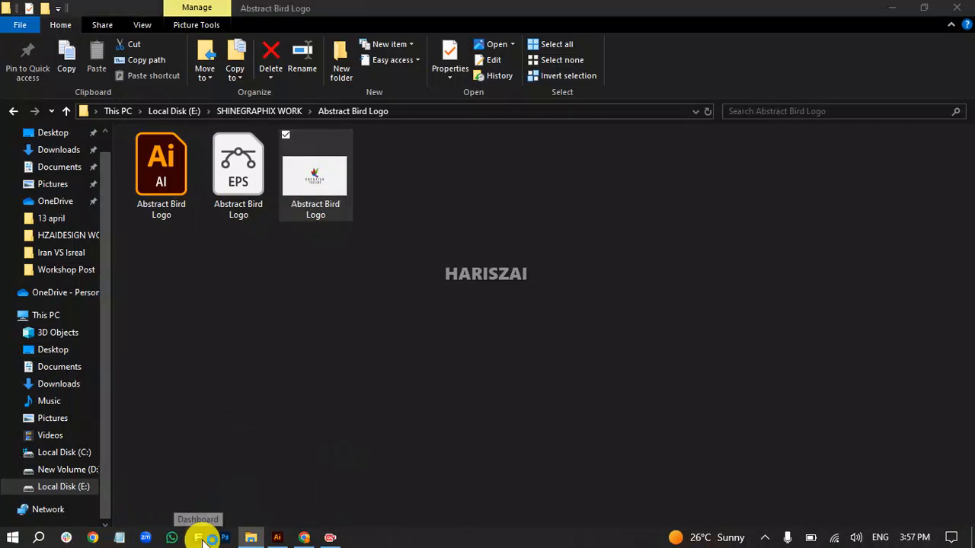
pyautogui.click(199, 537)
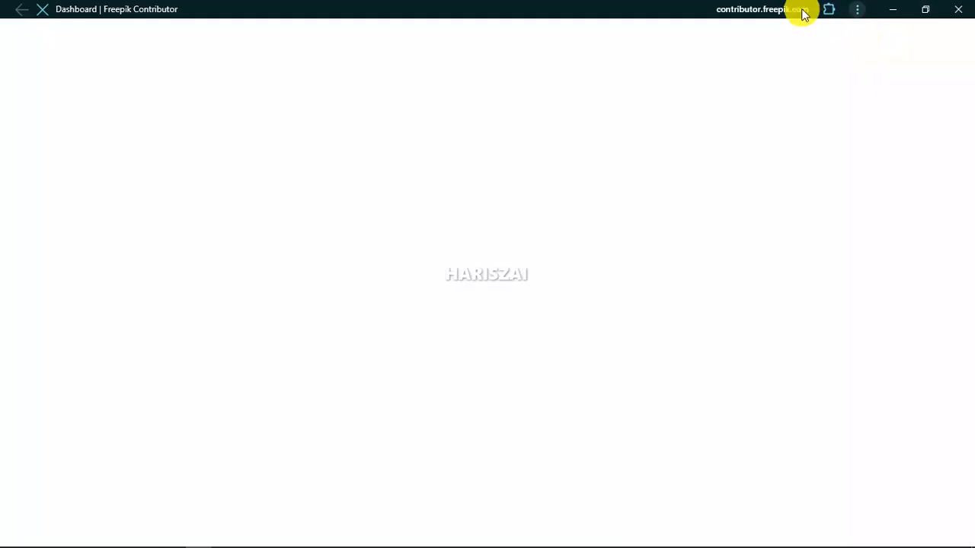
pyautogui.moveTo(633, 15); pyautogui.dragTo(773, 10)
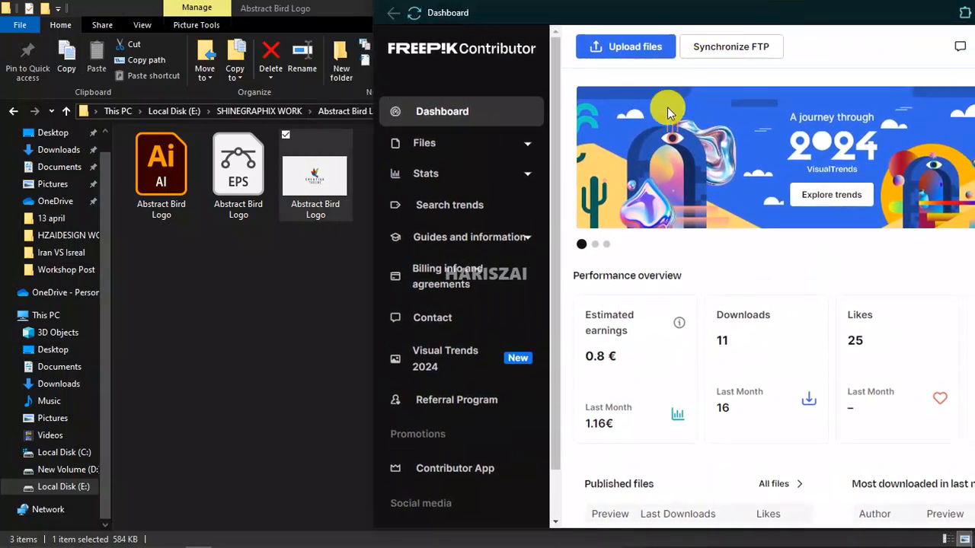
# Look through the contributor's Upload and Under revision file lists, ending on the Published files list
pyautogui.click(444, 145)
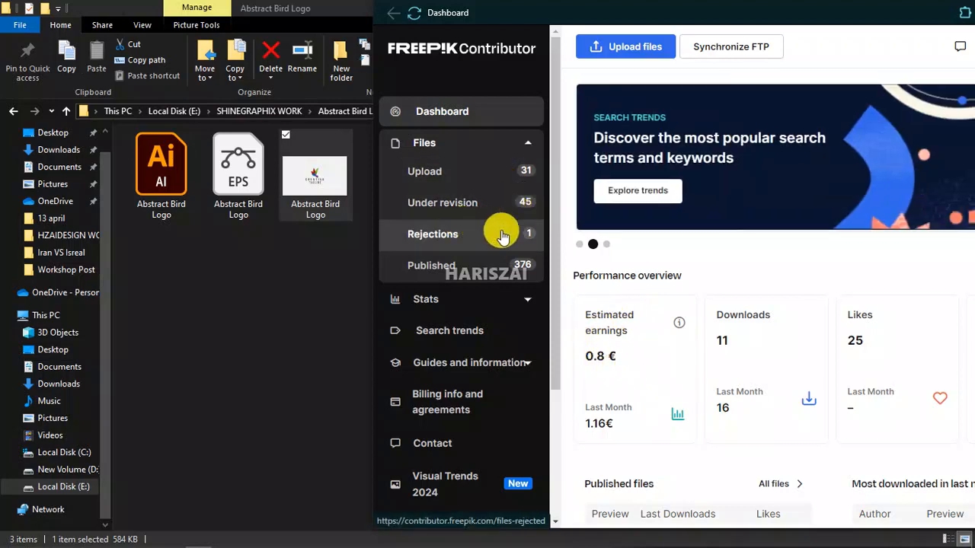
pyautogui.click(409, 183)
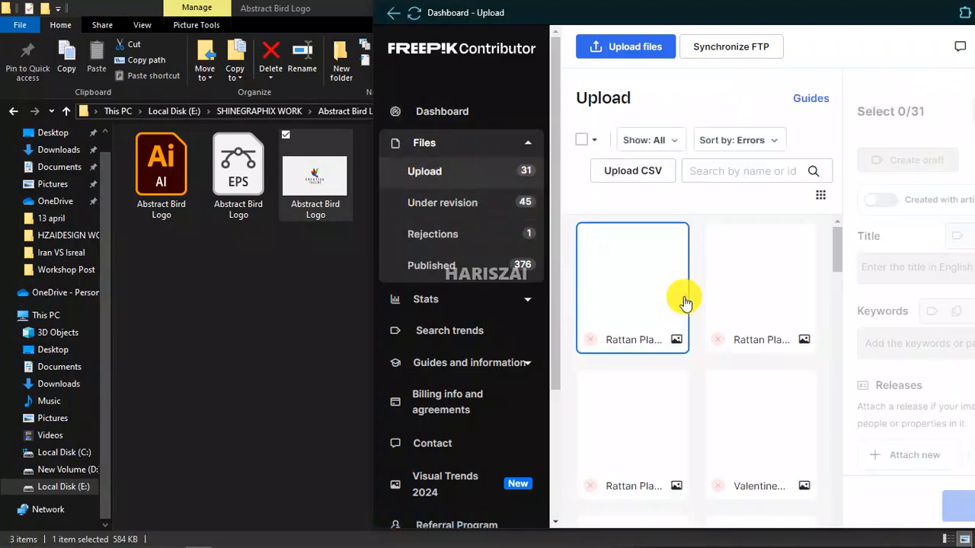
pyautogui.click(468, 205)
pyautogui.click(470, 262)
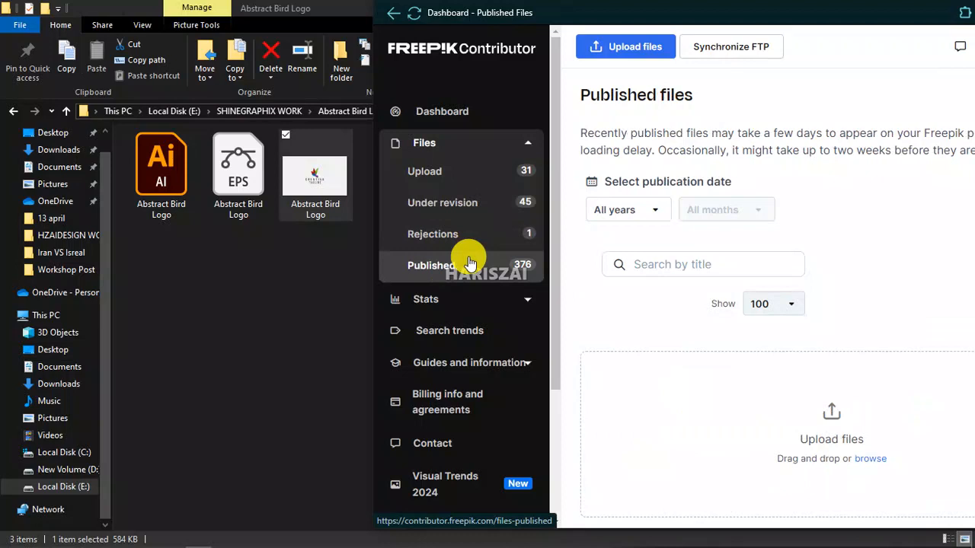
# Examine the published files and their enlarged previews, from the logos to the social media posts, dismissing the message notification
pyautogui.scroll(-3, 652, 289)
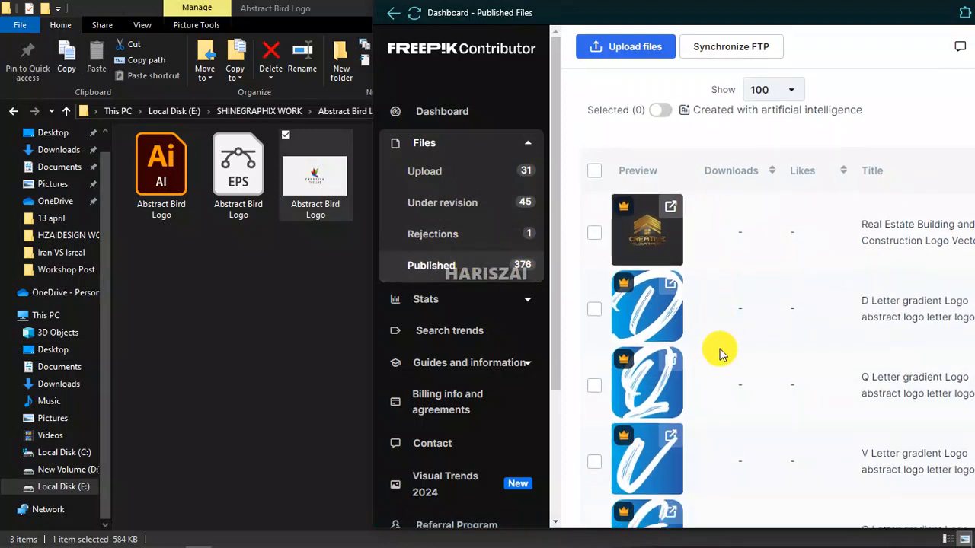
pyautogui.moveTo(651, 240)
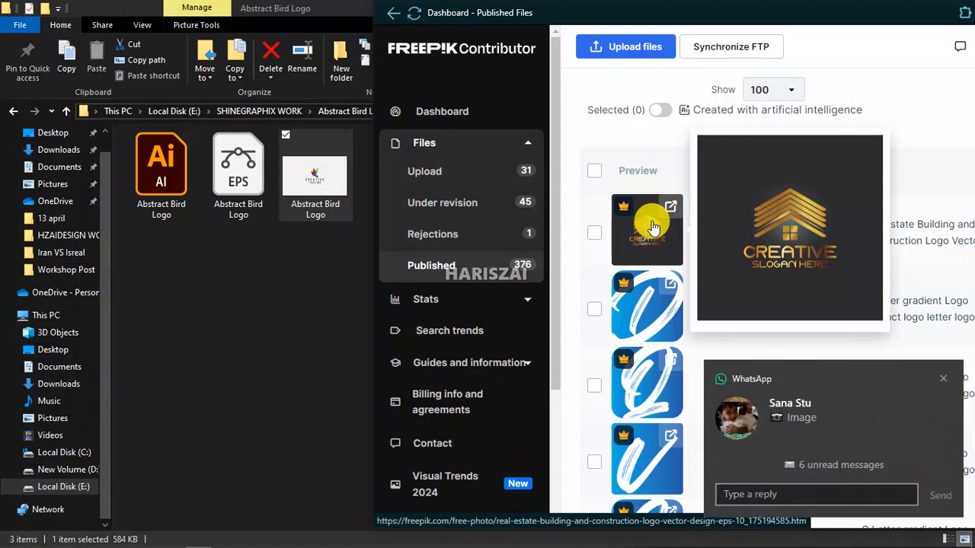
pyautogui.moveTo(628, 229)
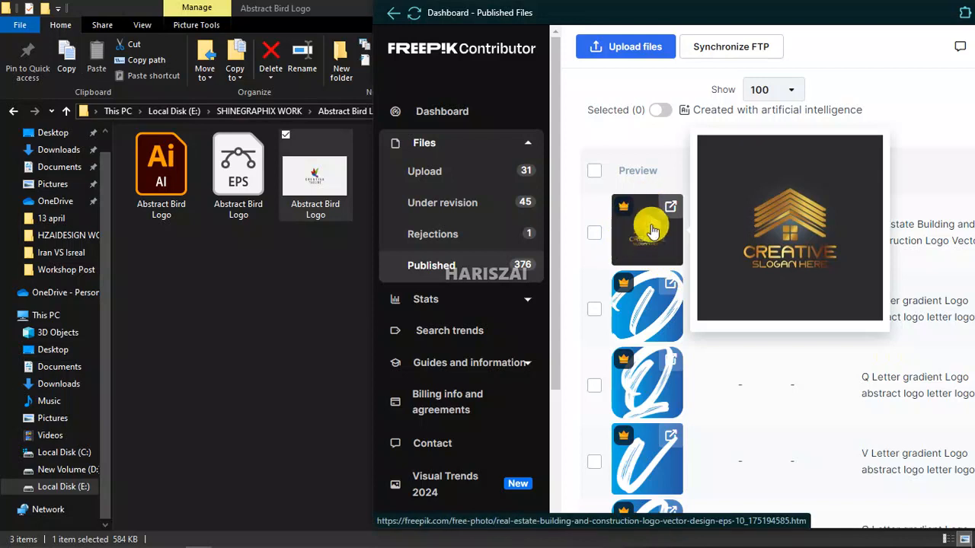
pyautogui.scroll(-20, 648, 259)
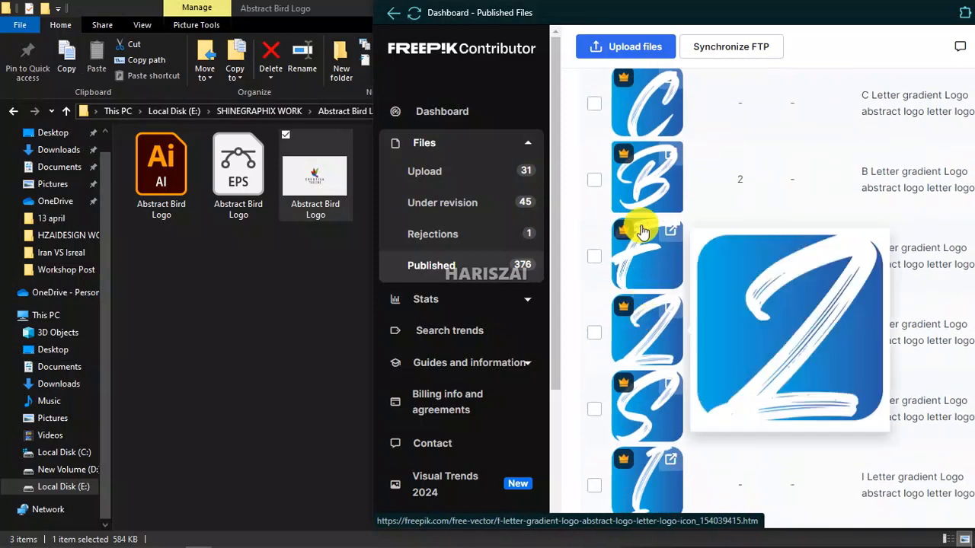
pyautogui.scroll(-10, 647, 358)
pyautogui.scroll(-10, 652, 364)
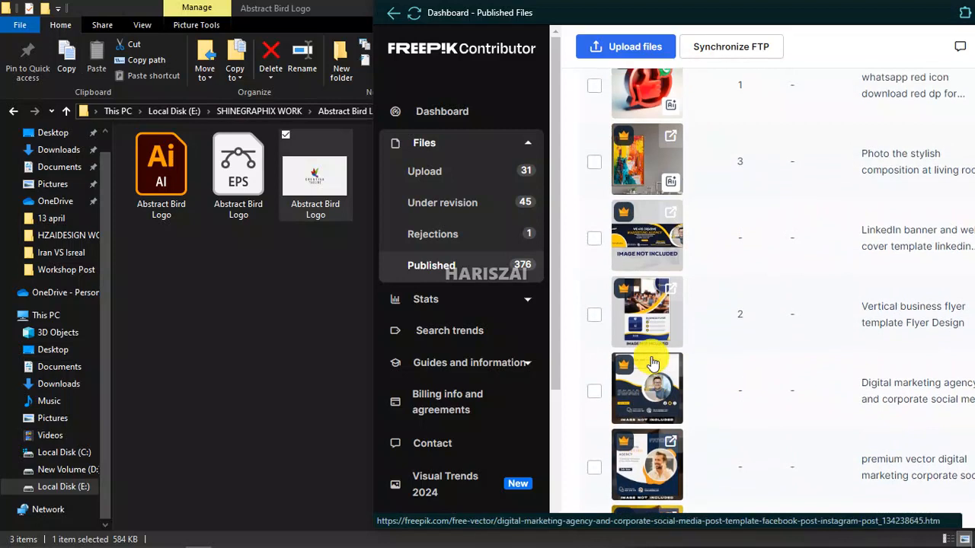
pyautogui.scroll(-2, 648, 236)
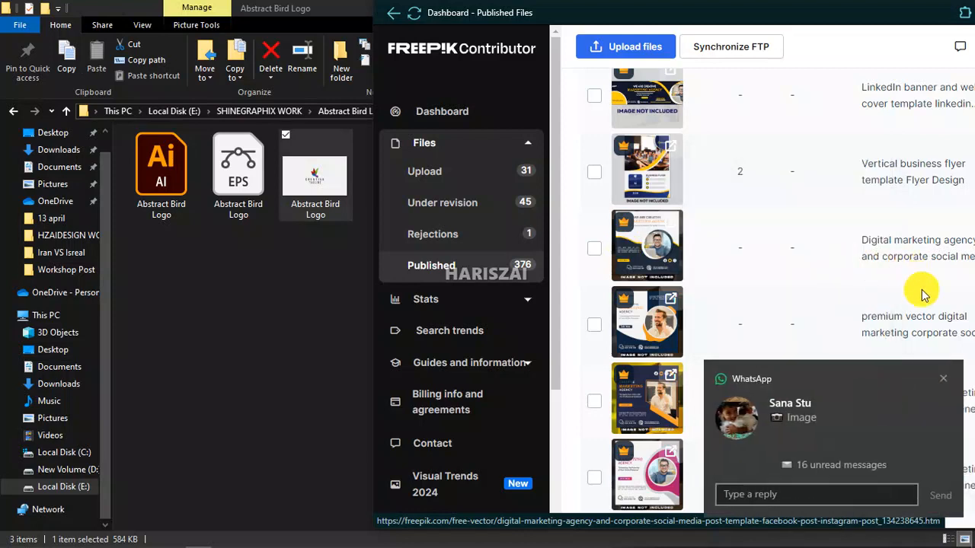
pyautogui.click(949, 379)
pyautogui.moveTo(657, 243)
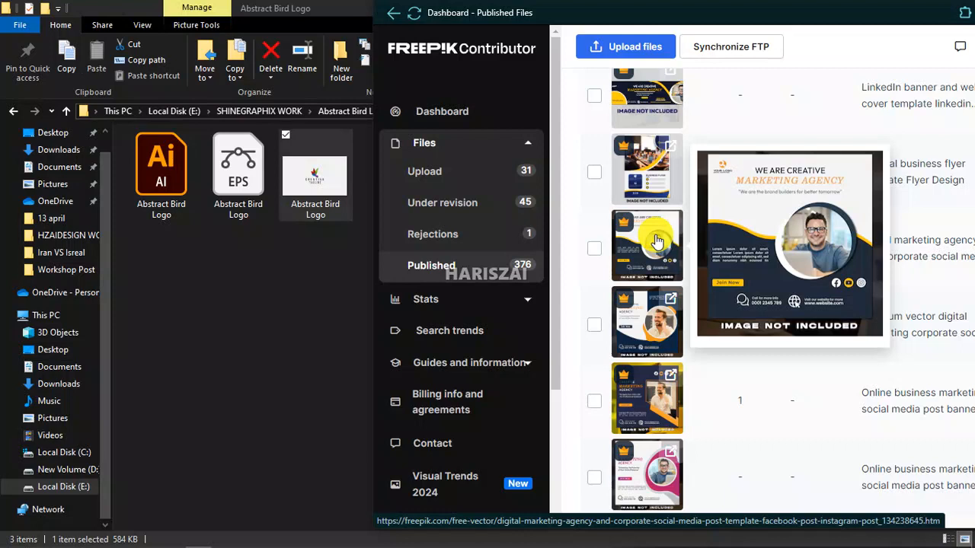
# Back in Illustrator, check the New Document settings without creating a document, and select the bird logo artwork group
pyautogui.click(327, 232)
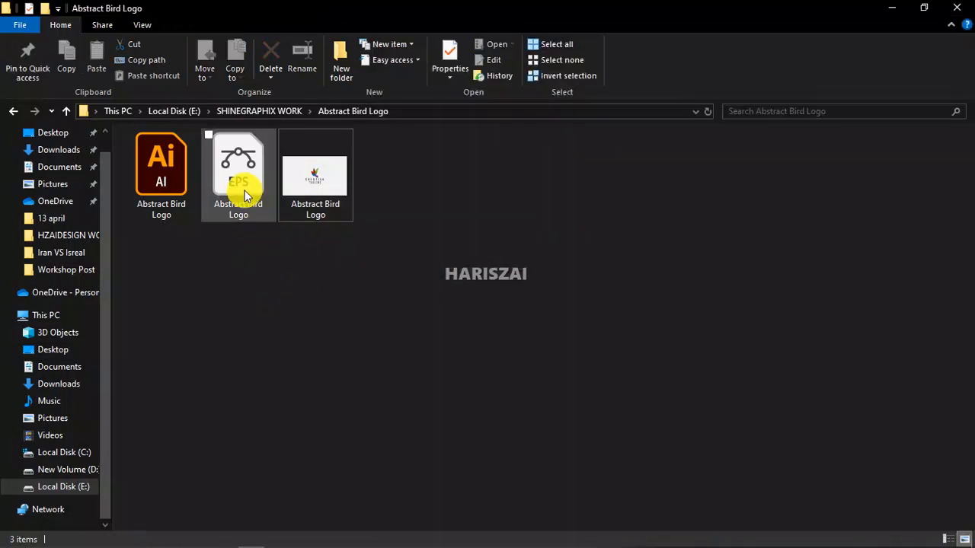
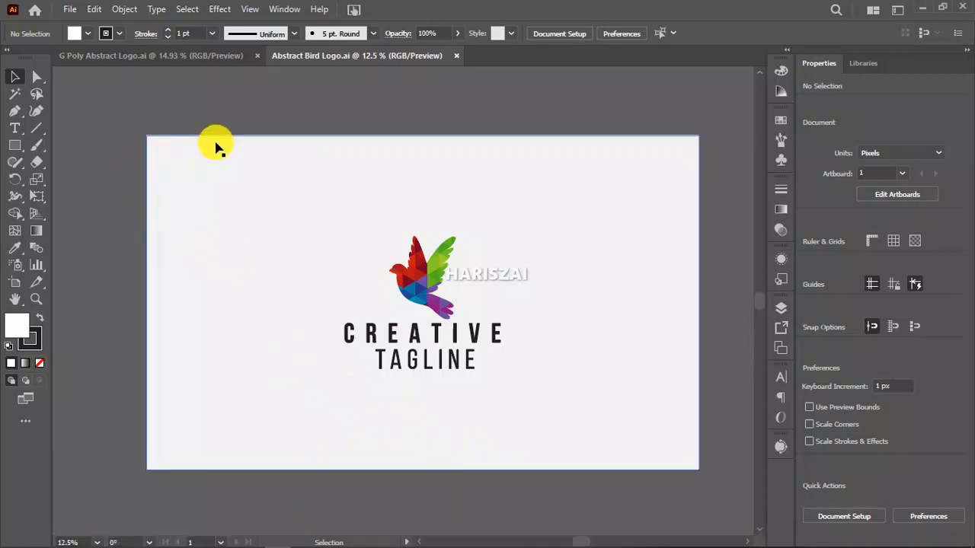
pyautogui.click(70, 9)
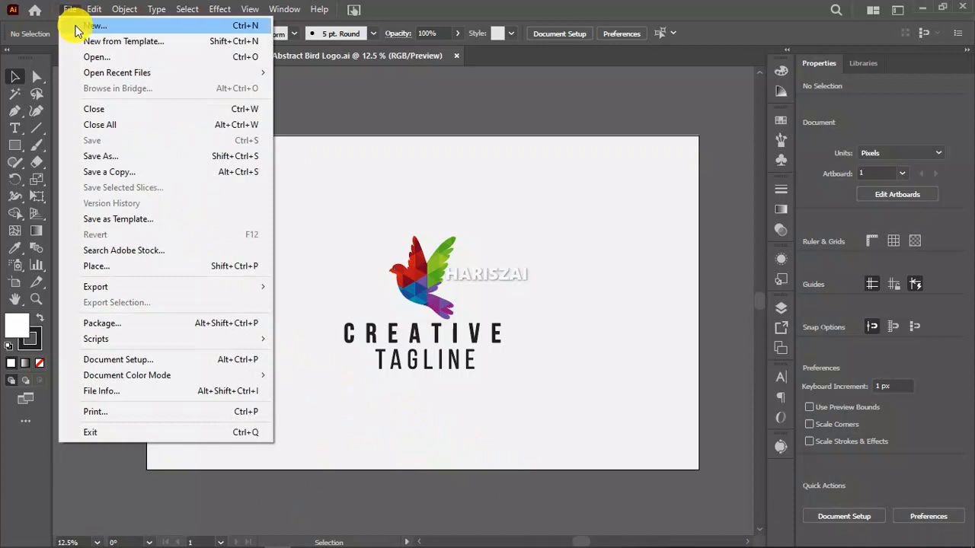
pyautogui.click(77, 28)
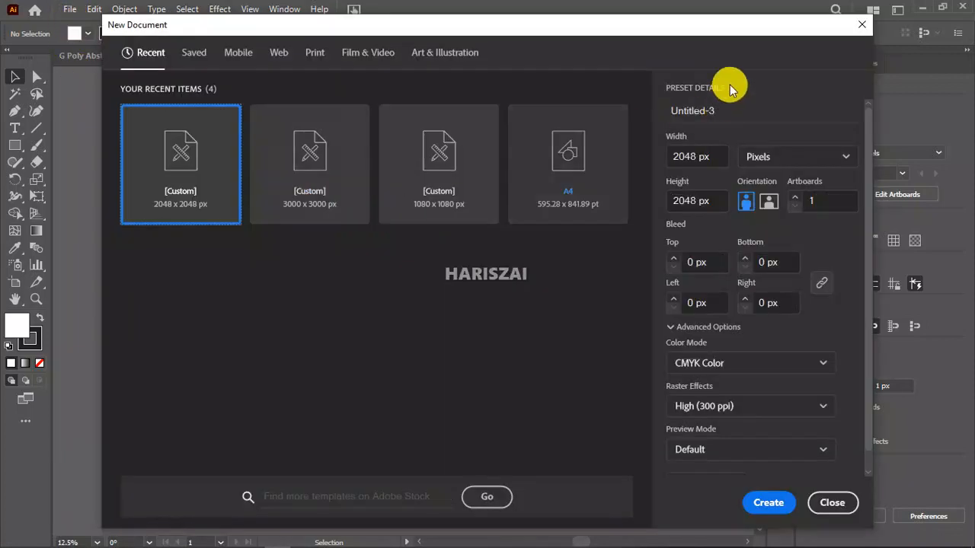
pyautogui.click(859, 34)
pyautogui.click(567, 202)
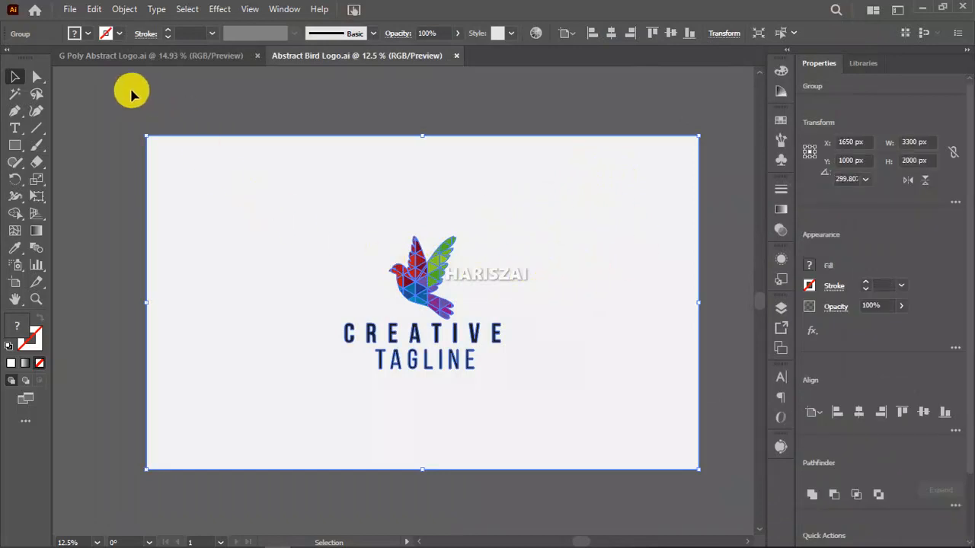
# Open the New Document settings, dismiss the message notification, and move the dialog aside to view the artwork before bringing it back
pyautogui.click(70, 11)
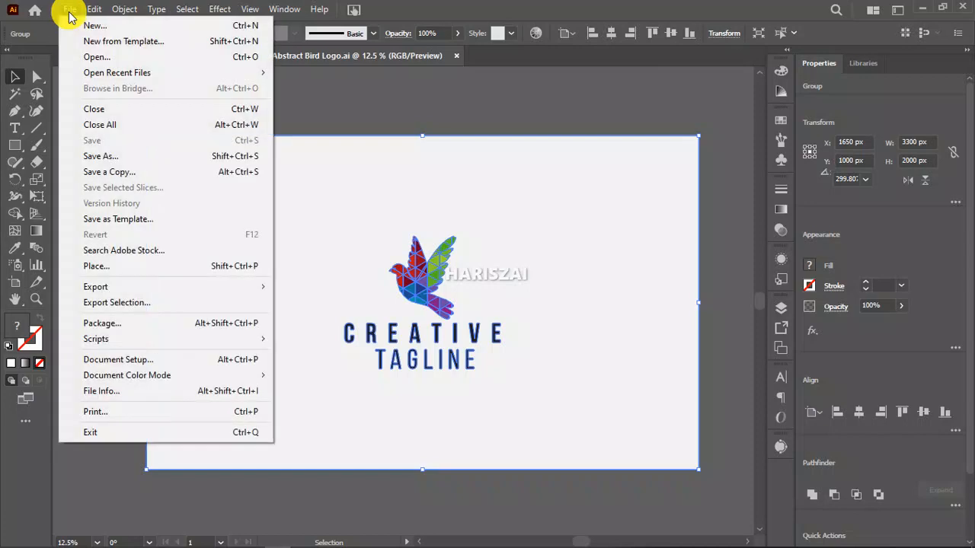
pyautogui.click(73, 11)
pyautogui.hotkey('ctrl', 'n')
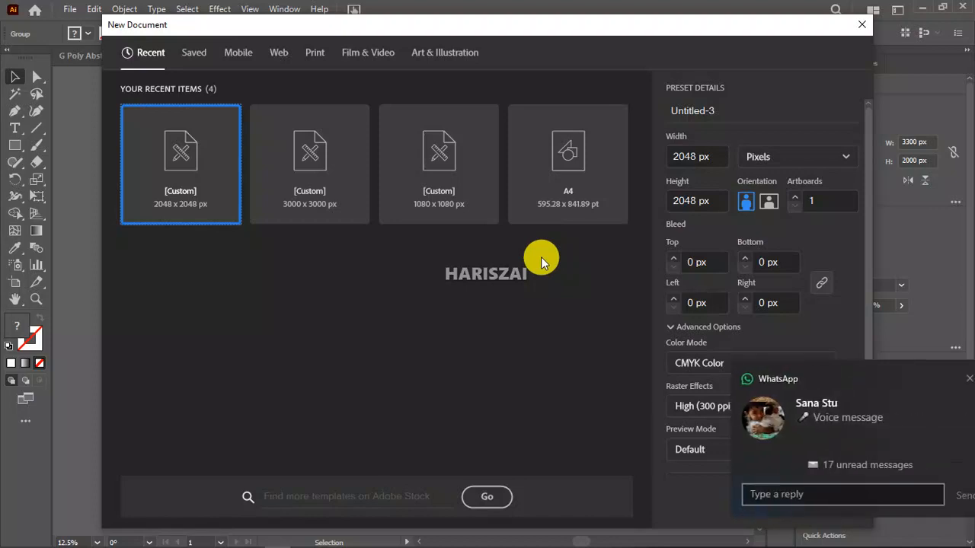
pyautogui.click(944, 378)
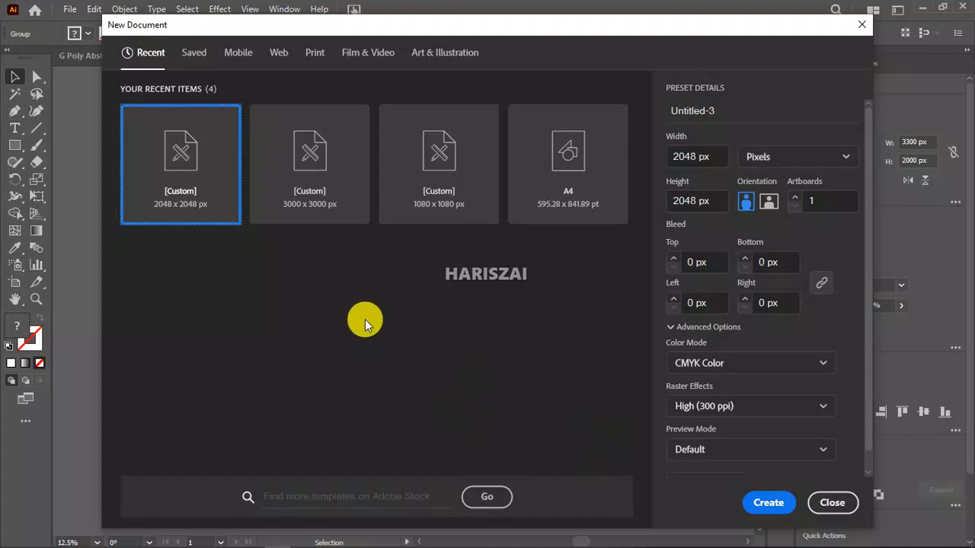
pyautogui.moveTo(396, 30); pyautogui.dragTo(707, 523)
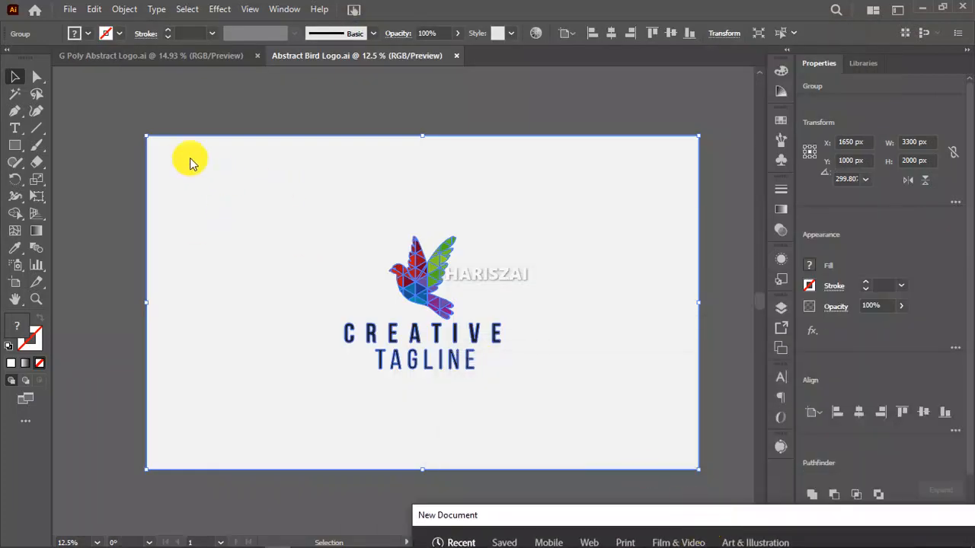
pyautogui.moveTo(567, 516); pyautogui.dragTo(191, 28)
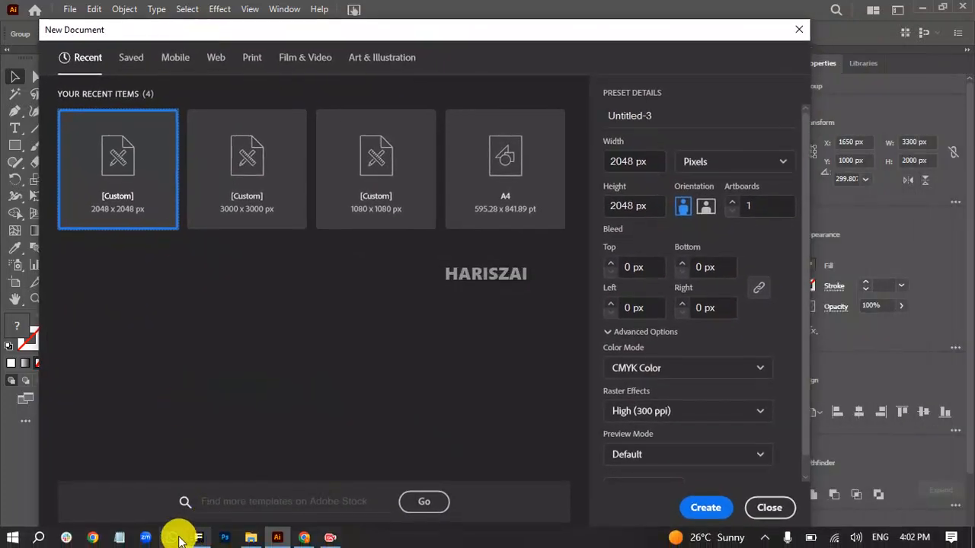
# Open a blank Notepad note, maximize its window, and set the font size to 72
pyautogui.click(119, 538)
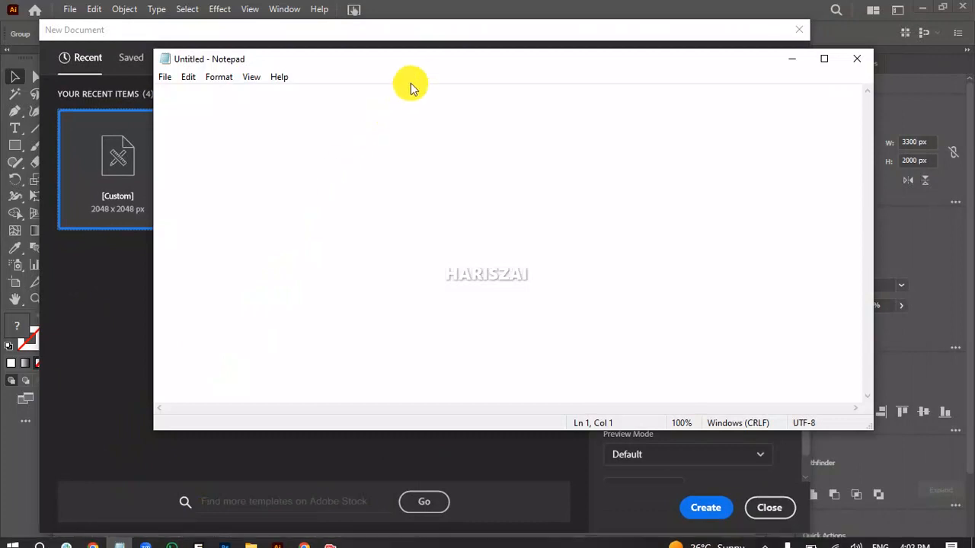
pyautogui.doubleClick(427, 64)
pyautogui.click(63, 24)
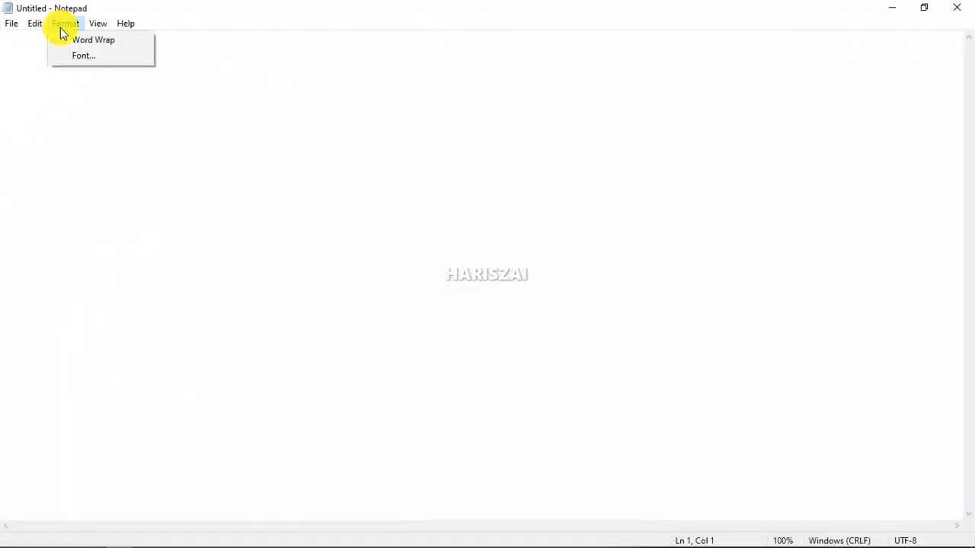
pyautogui.click(68, 56)
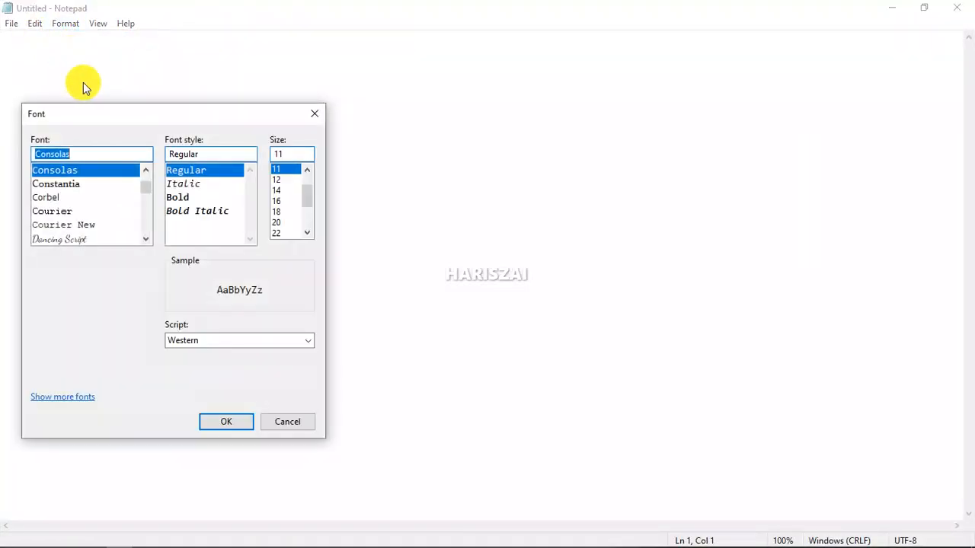
pyautogui.scroll(-2, 284, 217)
pyautogui.click(279, 223)
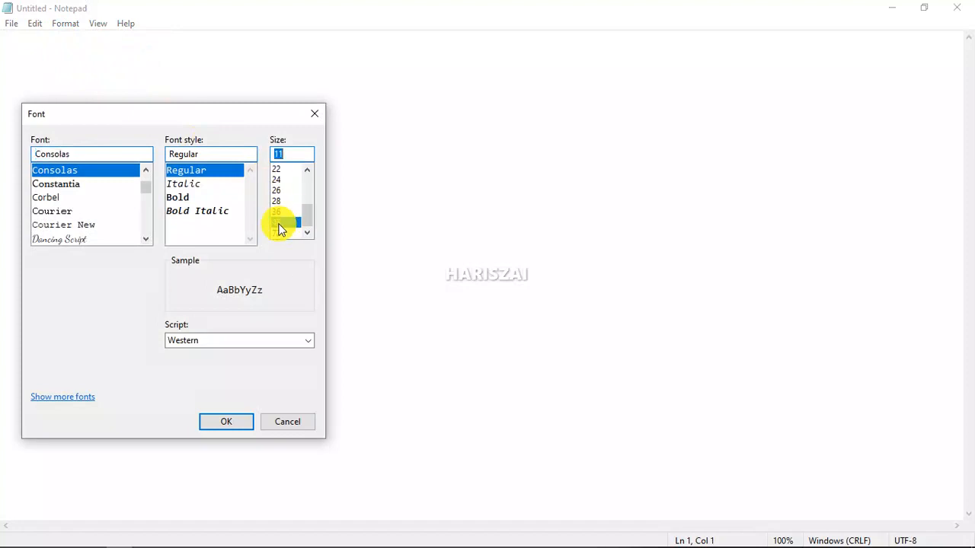
pyautogui.click(286, 233)
pyautogui.click(231, 420)
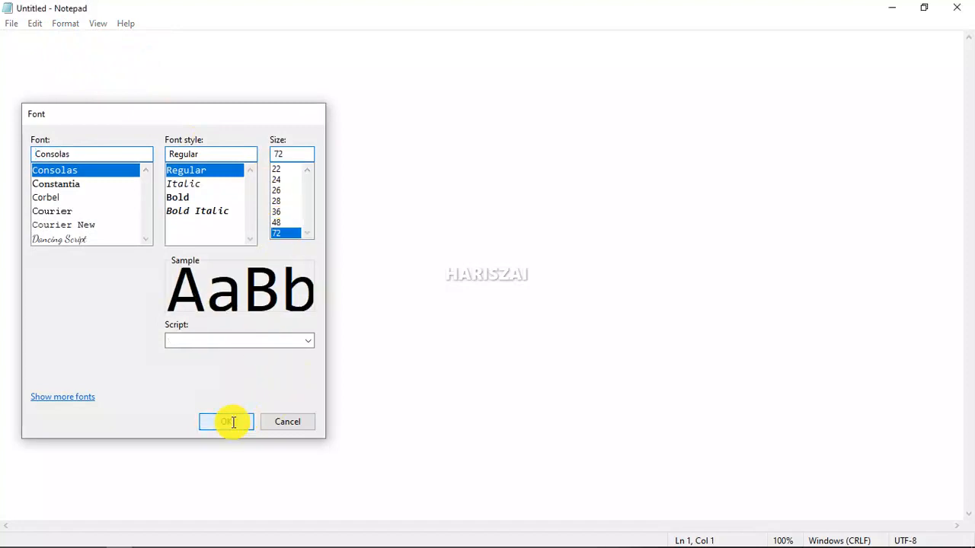
# Write "lanscape: 3300 w" as the first line of the note to record the landscape width
pyautogui.write('la')
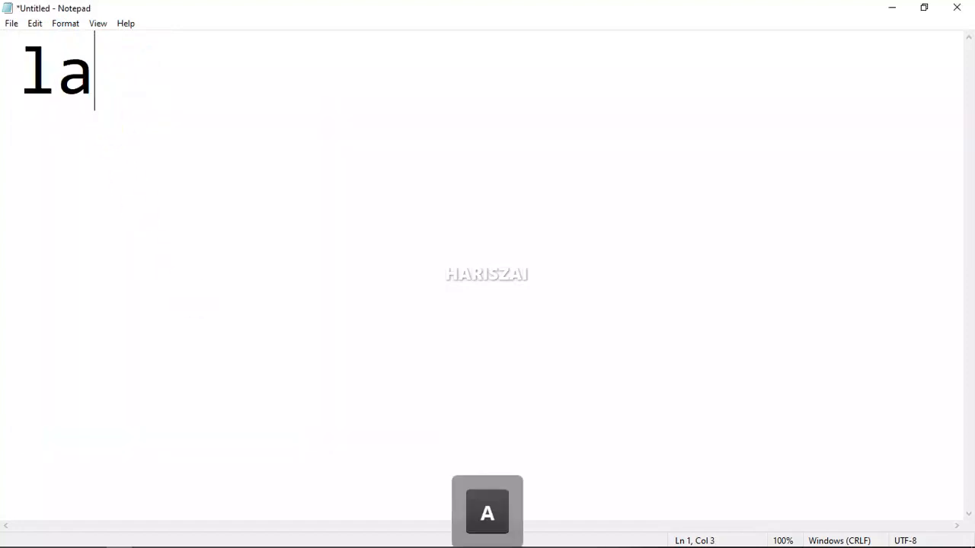
pyautogui.write('nsca')
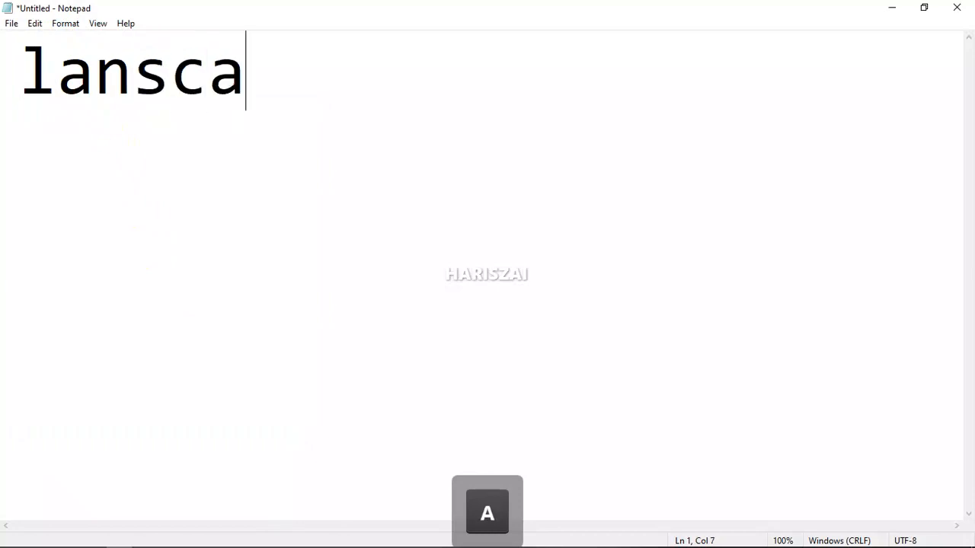
pyautogui.write('pe;')
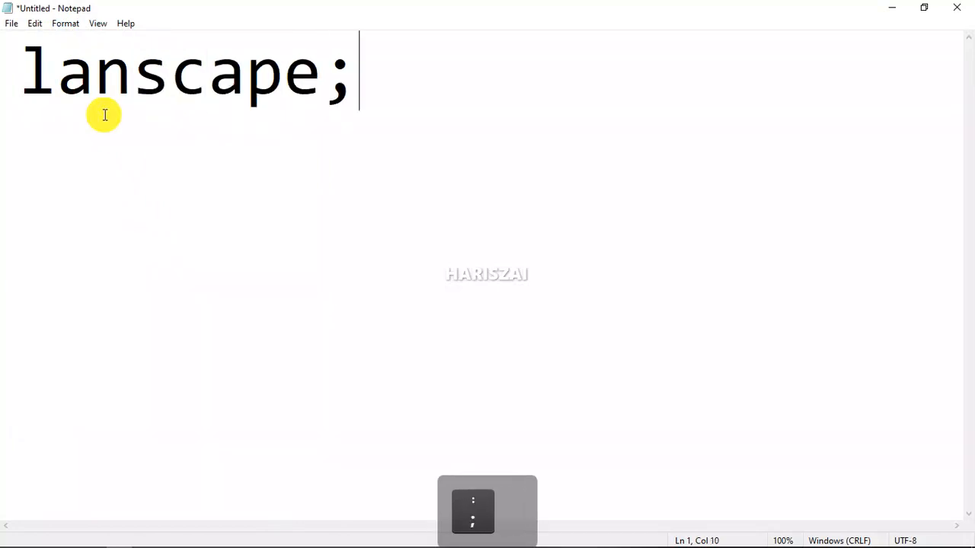
pyautogui.press('BackSpace')
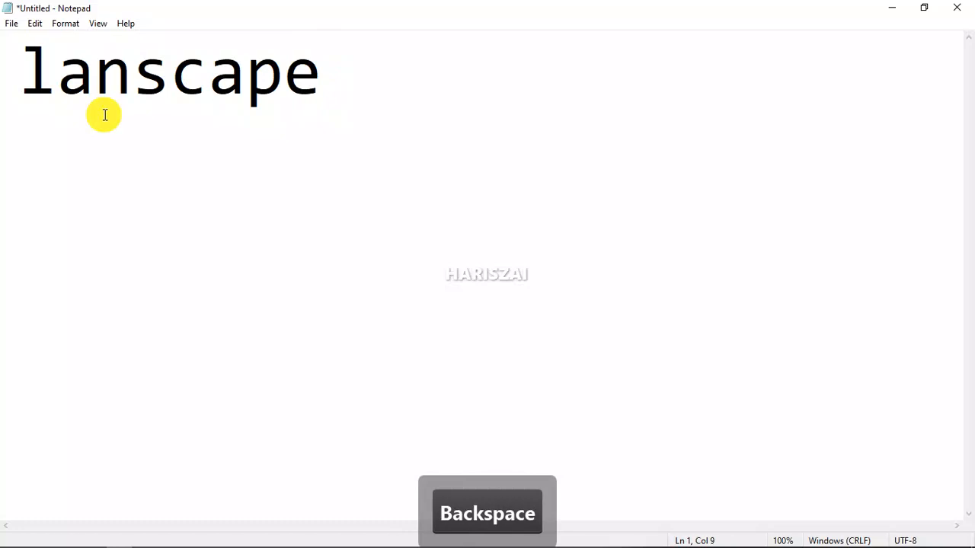
pyautogui.write(':')
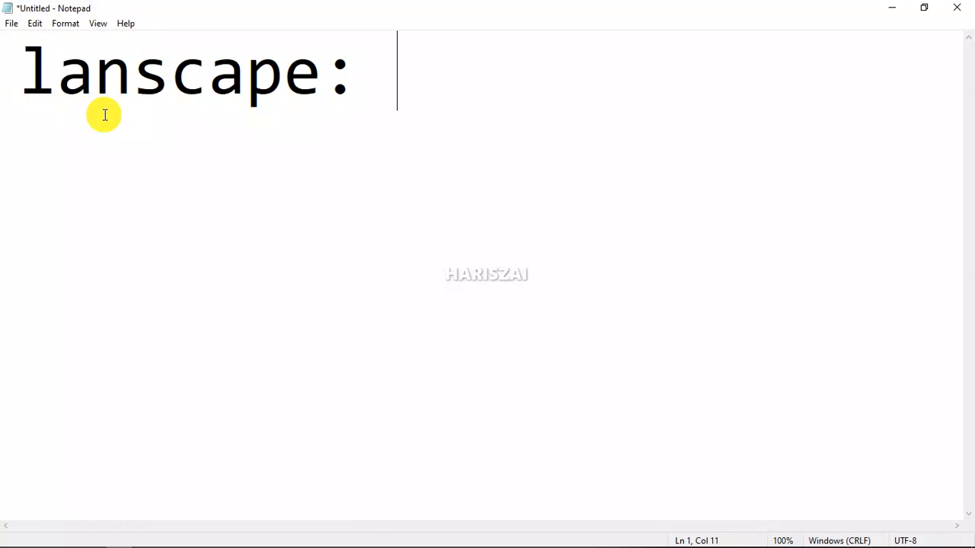
pyautogui.write('300')
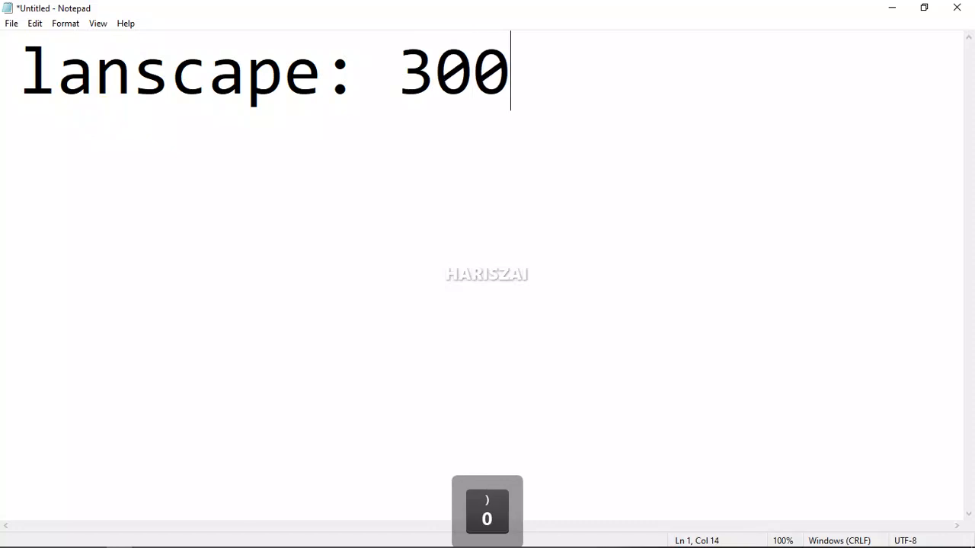
pyautogui.press('BackSpace')
pyautogui.press('BackSpace')
pyautogui.write('300 ')
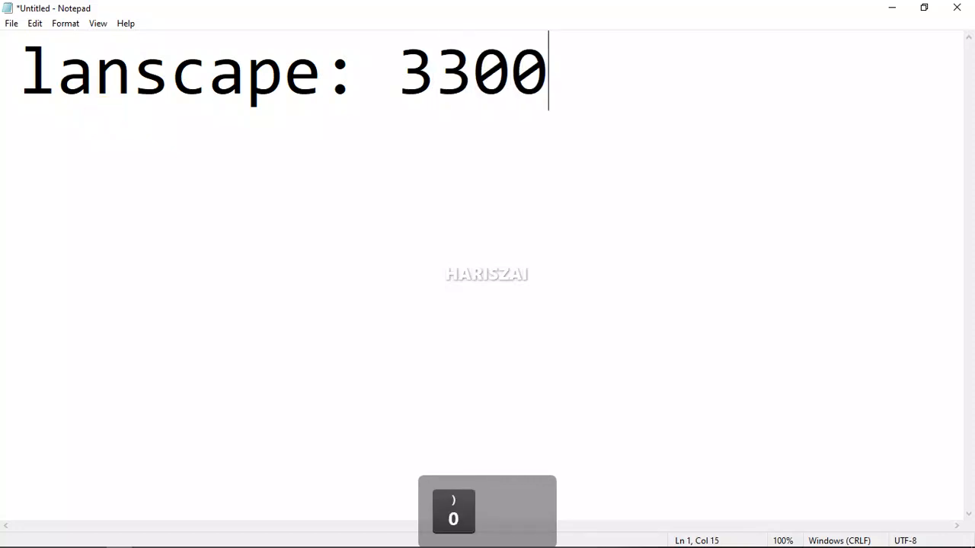
pyautogui.write('w')
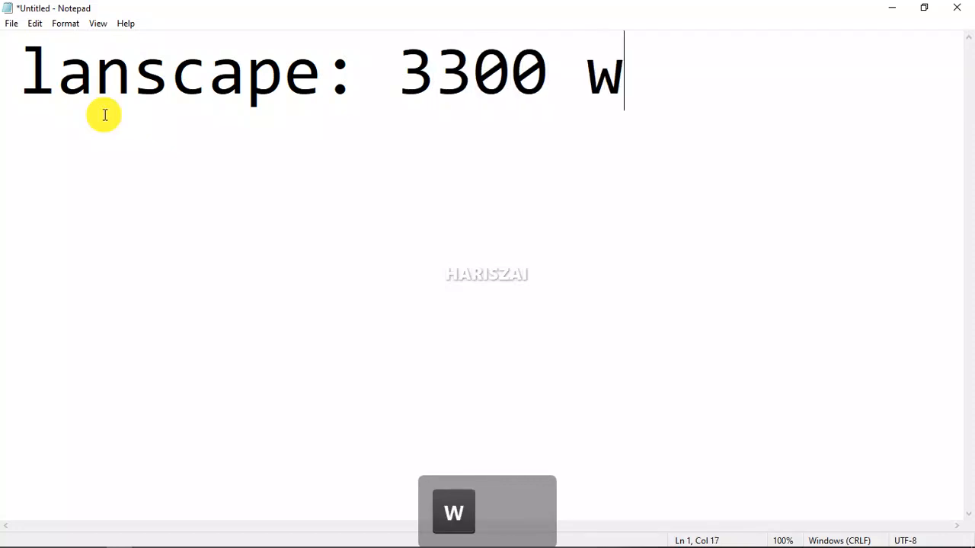
pyautogui.press('Return')
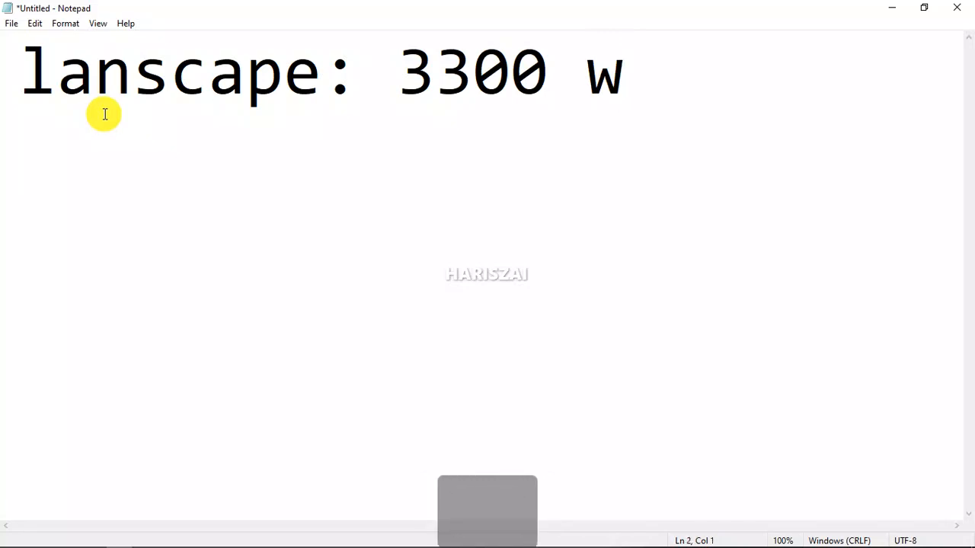
# Append "/ H 2000" to the end of the landscape line to record the height
pyautogui.click(644, 79)
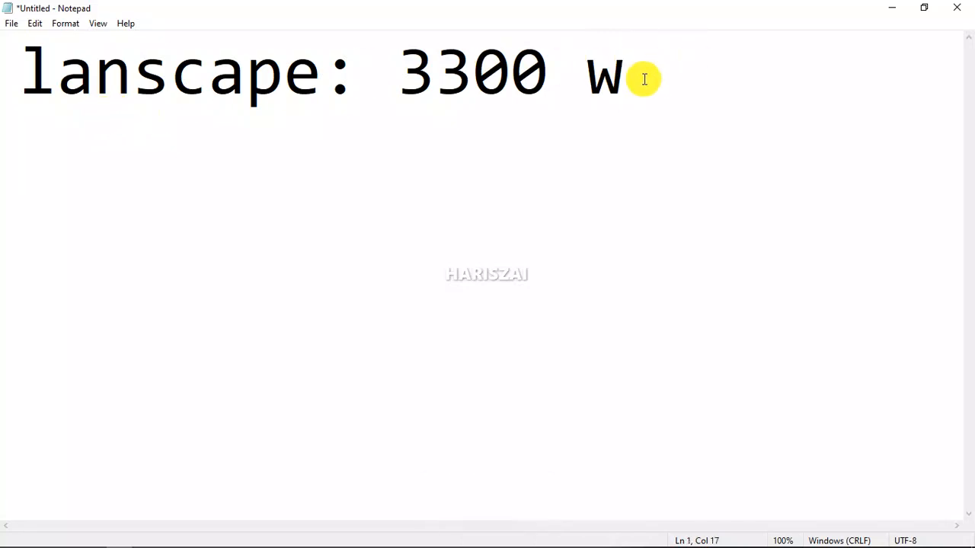
pyautogui.write('/ ')
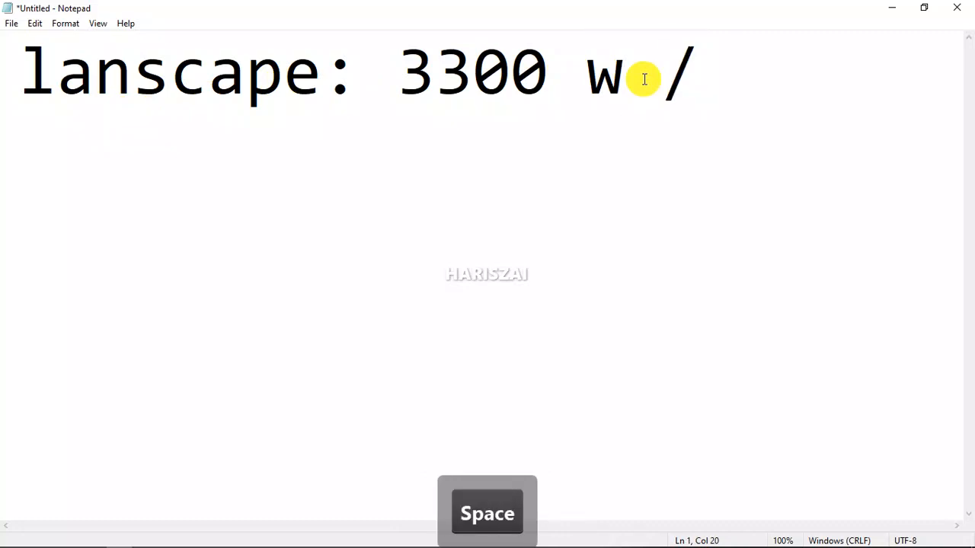
pyautogui.write('H ')
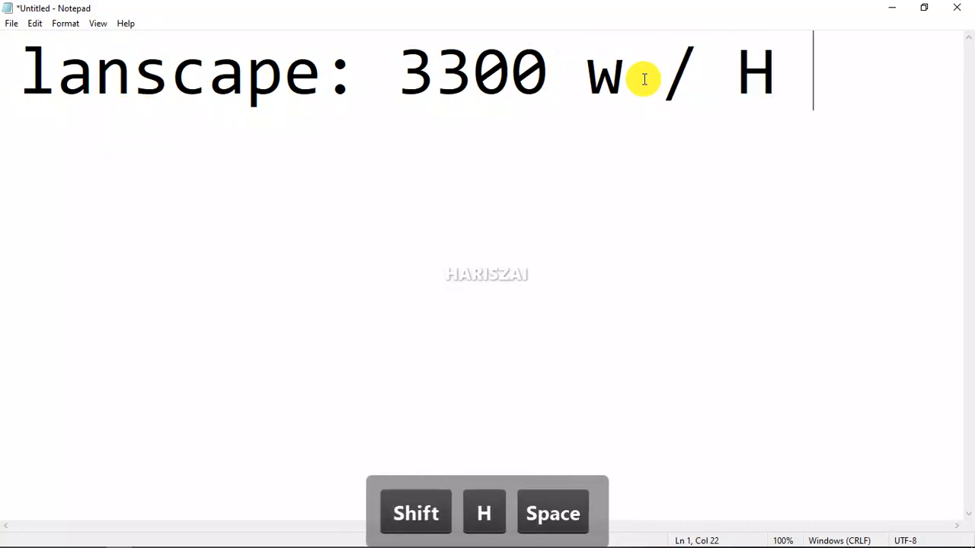
pyautogui.write('2000')
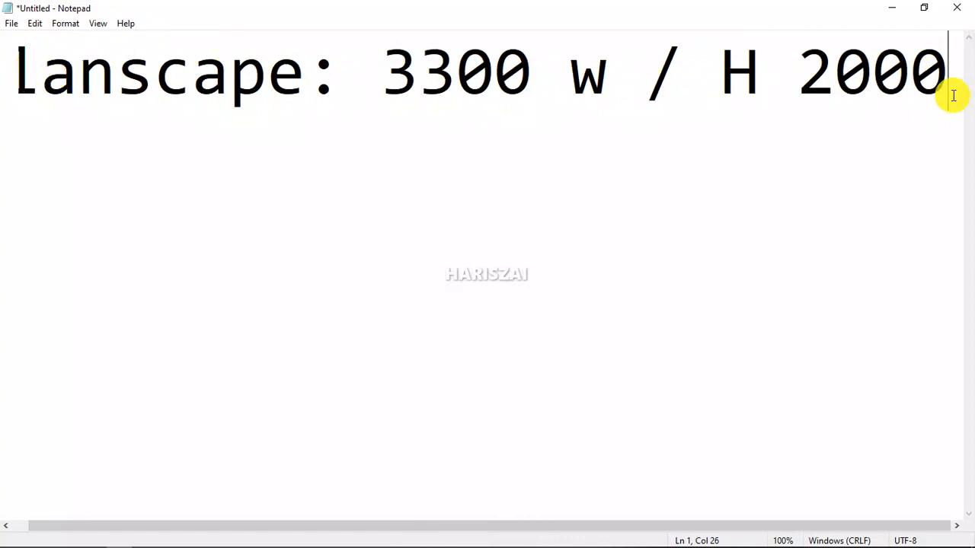
# Return to Illustrator, close the New Document dialog without creating a document, and check the selected artwork's width and height
pyautogui.click(278, 542)
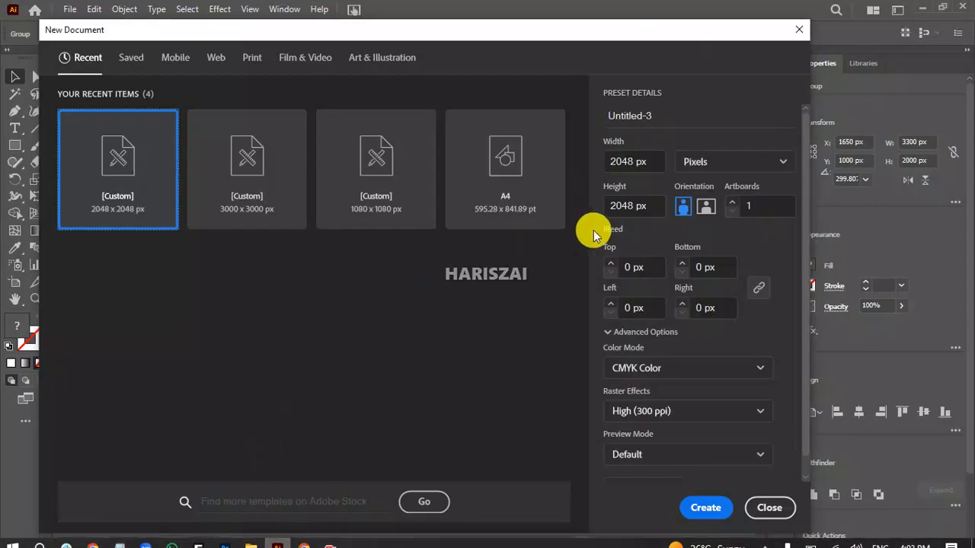
pyautogui.click(794, 31)
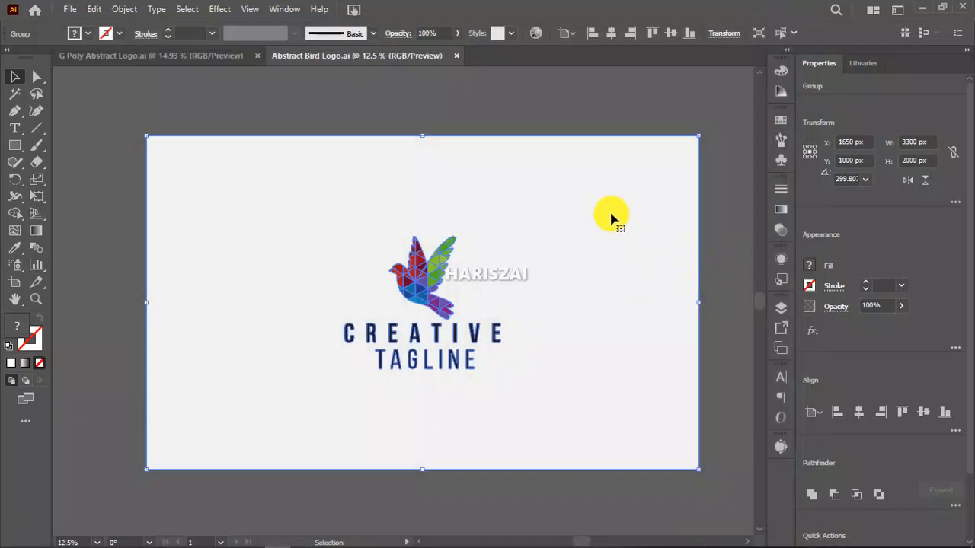
pyautogui.click(899, 143)
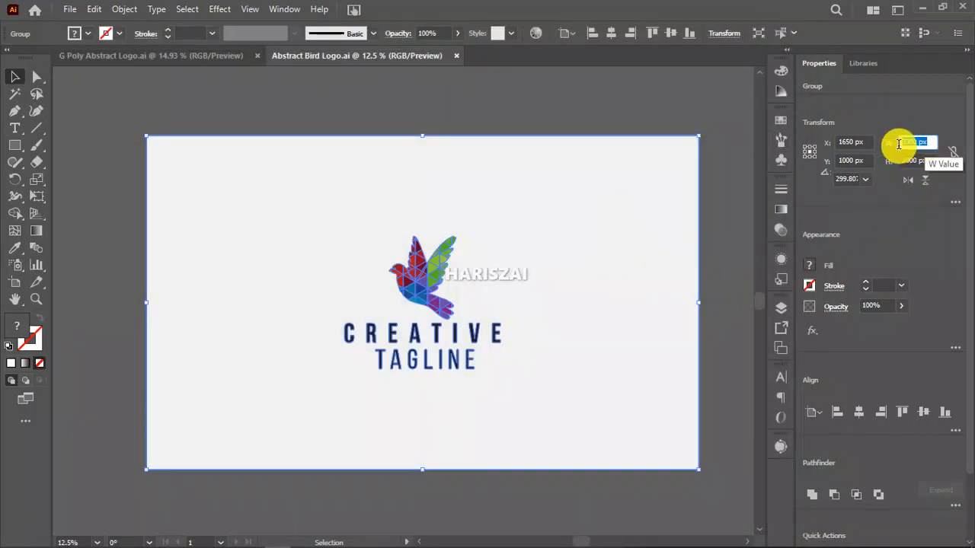
pyautogui.click(917, 160)
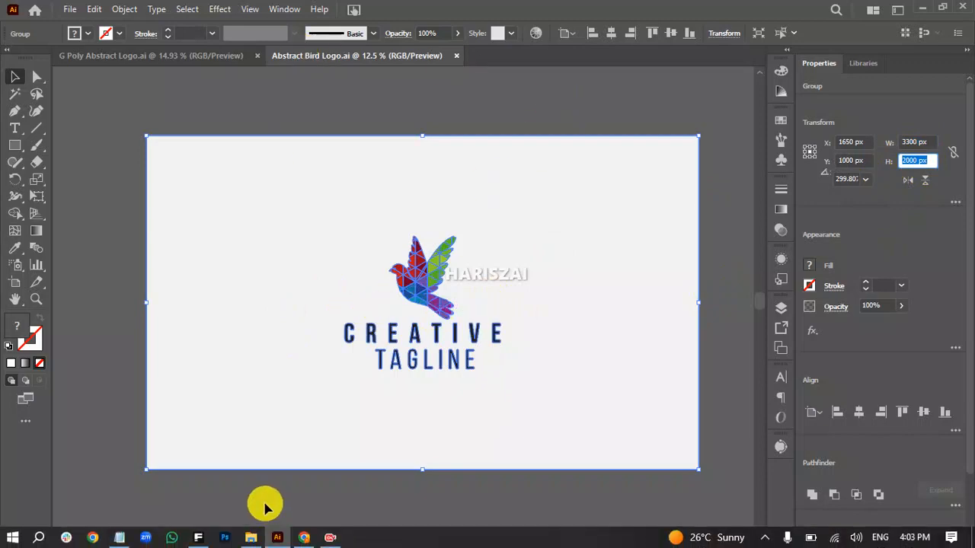
# Switch back to the Notepad note and start a second line with the label "squire:"
pyautogui.moveTo(263, 540)
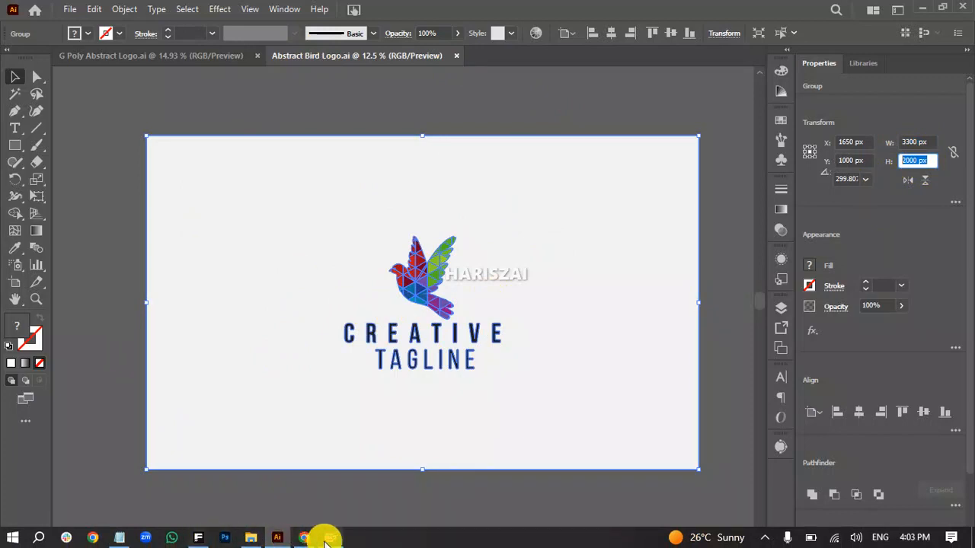
pyautogui.click(119, 538)
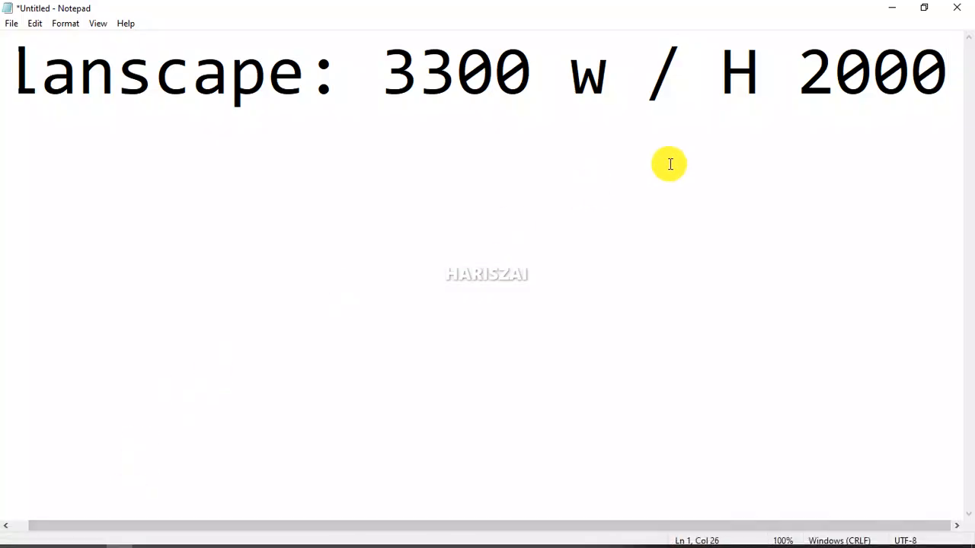
pyautogui.press('Return')
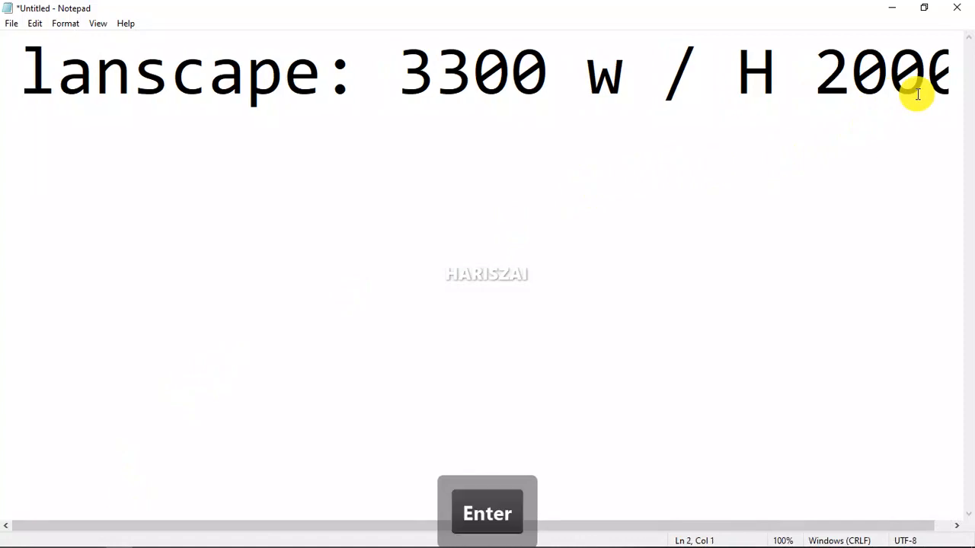
pyautogui.write('1')
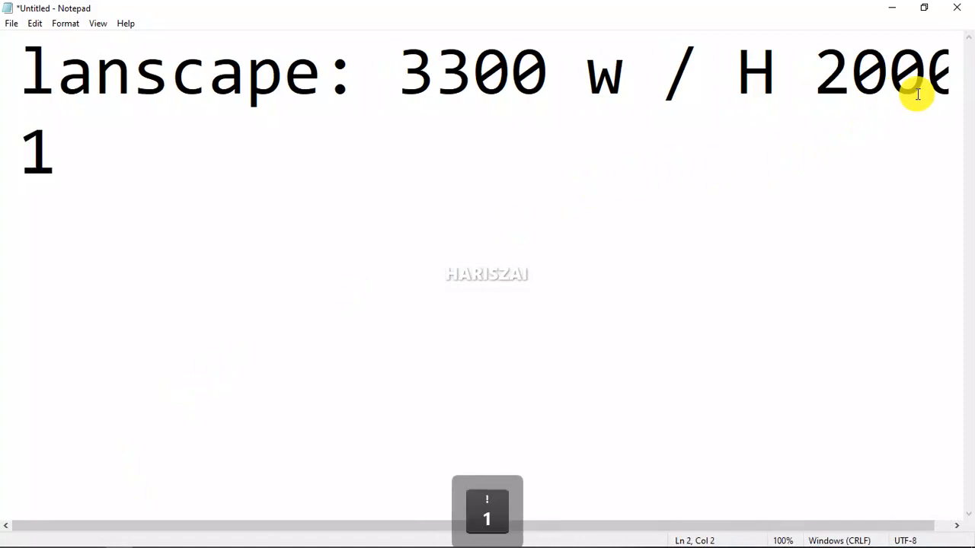
pyautogui.press('BackSpace')
pyautogui.write('po')
pyautogui.press('BackSpace')
pyautogui.press('BackSpace')
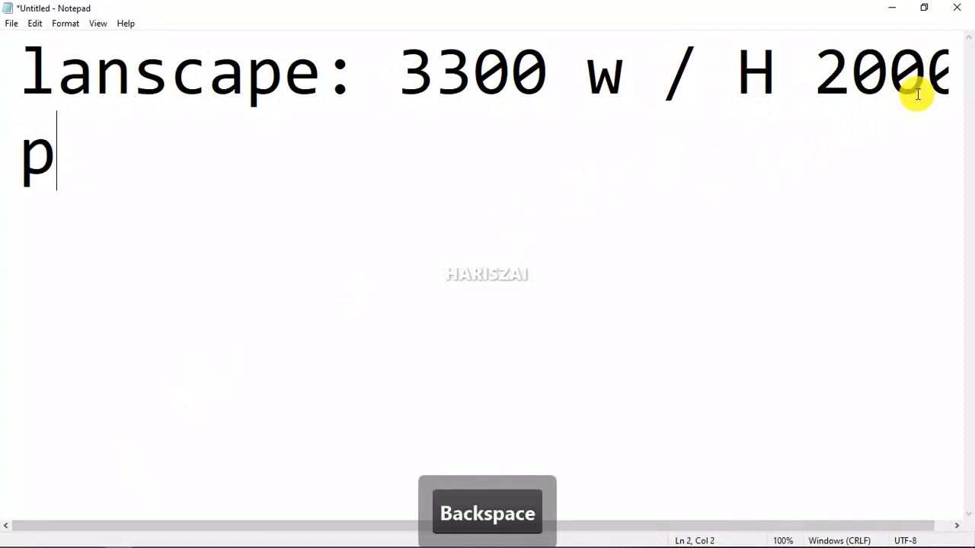
pyautogui.write('a')
pyautogui.press('BackSpace')
pyautogui.write('sq')
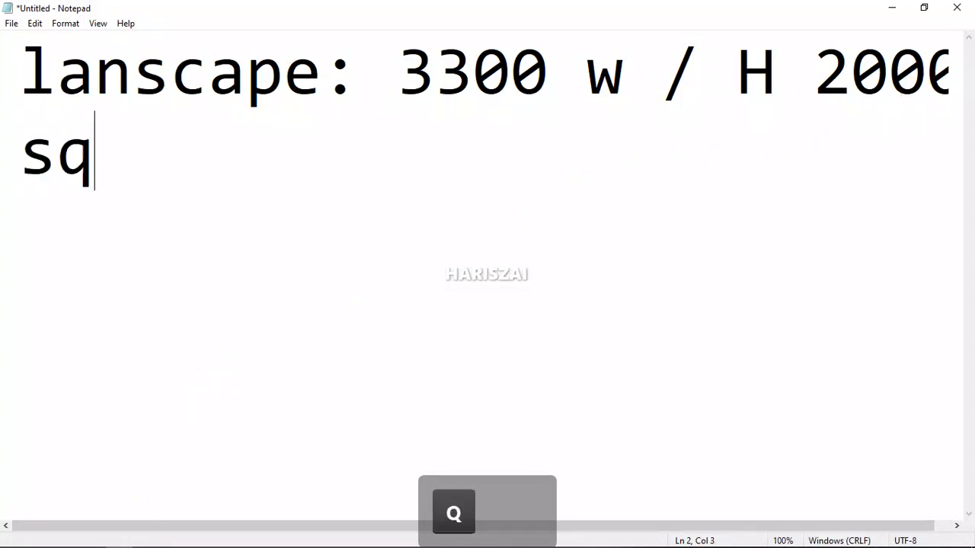
pyautogui.write('uire')
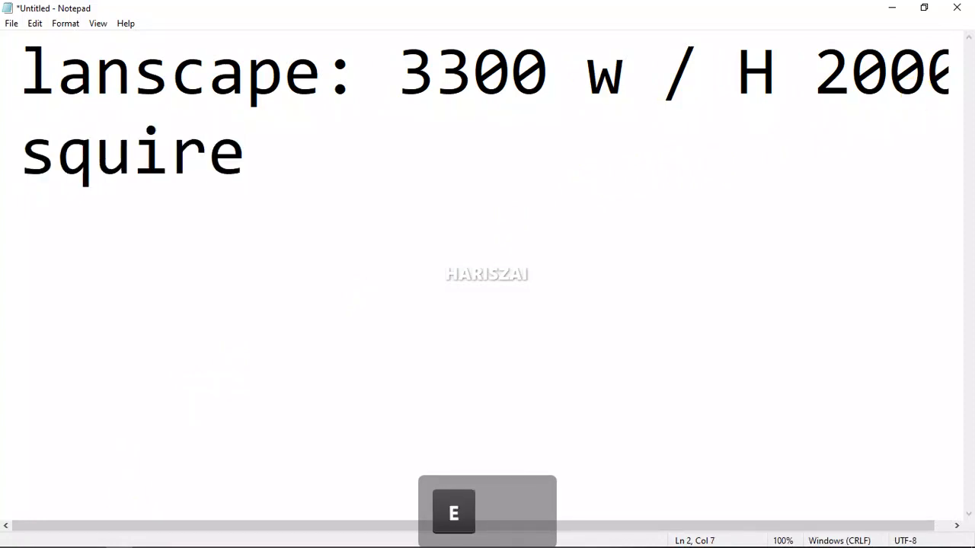
pyautogui.write(':')
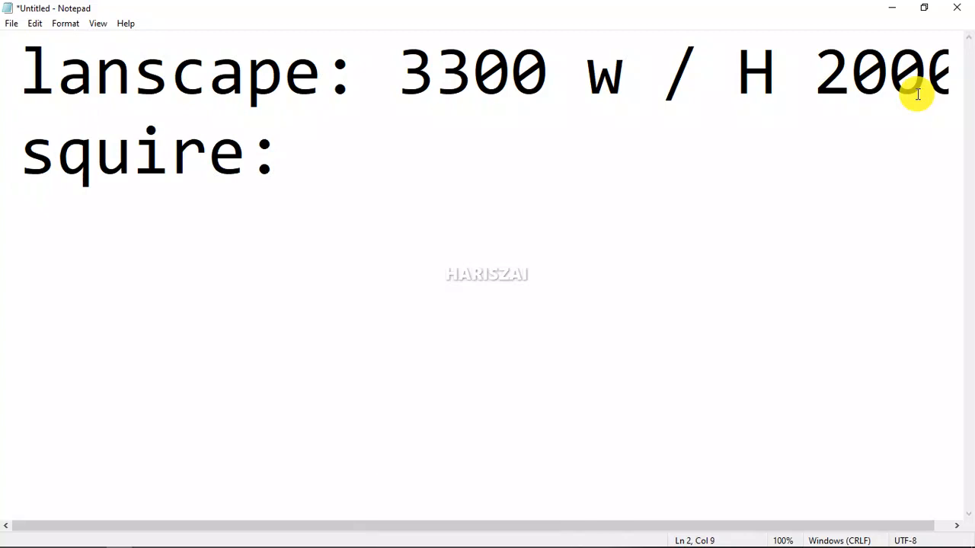
# Complete the "squire:" line with the size "2048 x 2048" and add a line break after it
pyautogui.write('2048')
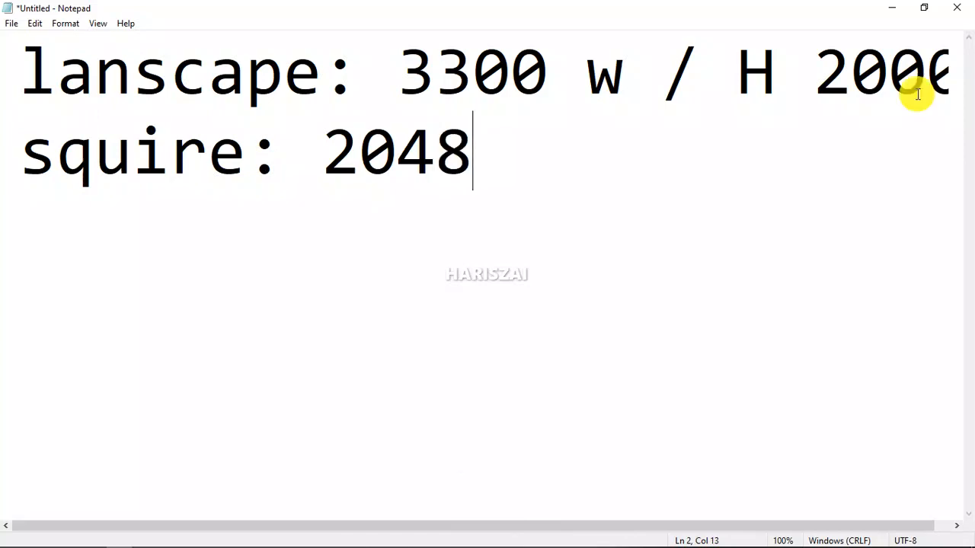
pyautogui.write('x ')
pyautogui.write('204')
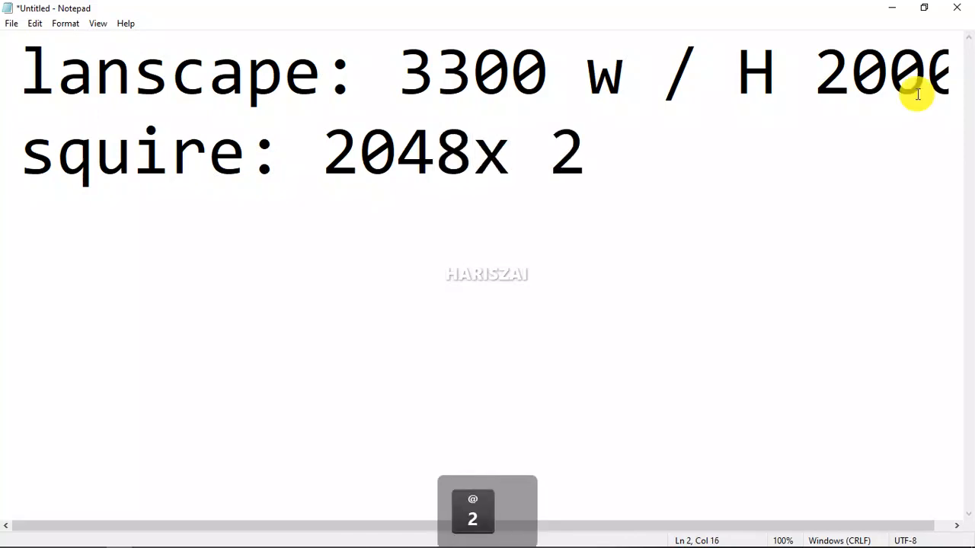
pyautogui.write('8')
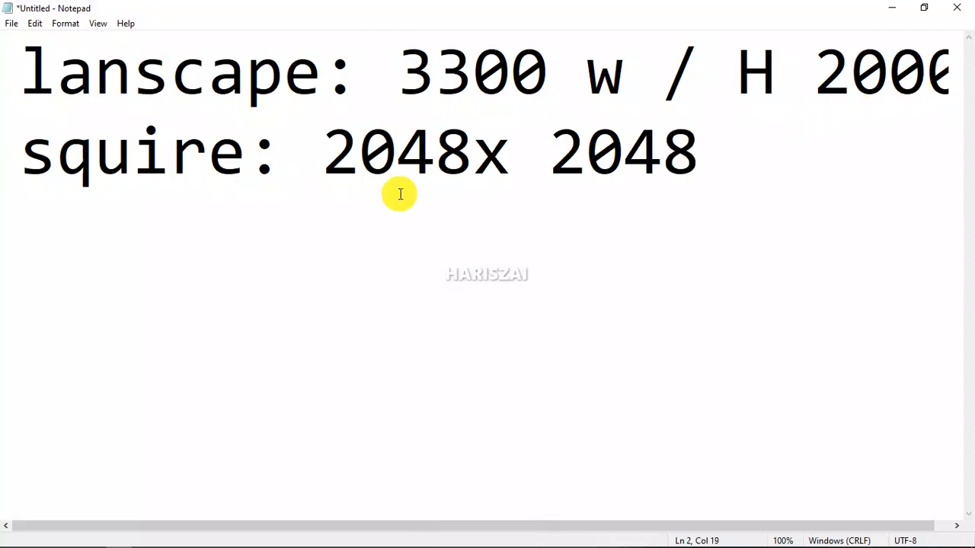
pyautogui.click(481, 196)
pyautogui.click(761, 142)
pyautogui.moveTo(737, 149); pyautogui.dragTo(10, 76)
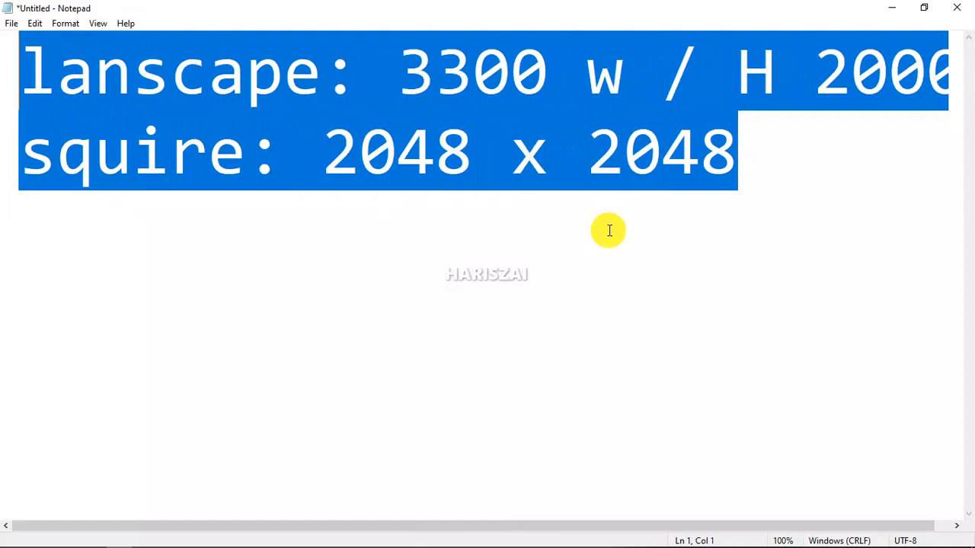
pyautogui.click(746, 156)
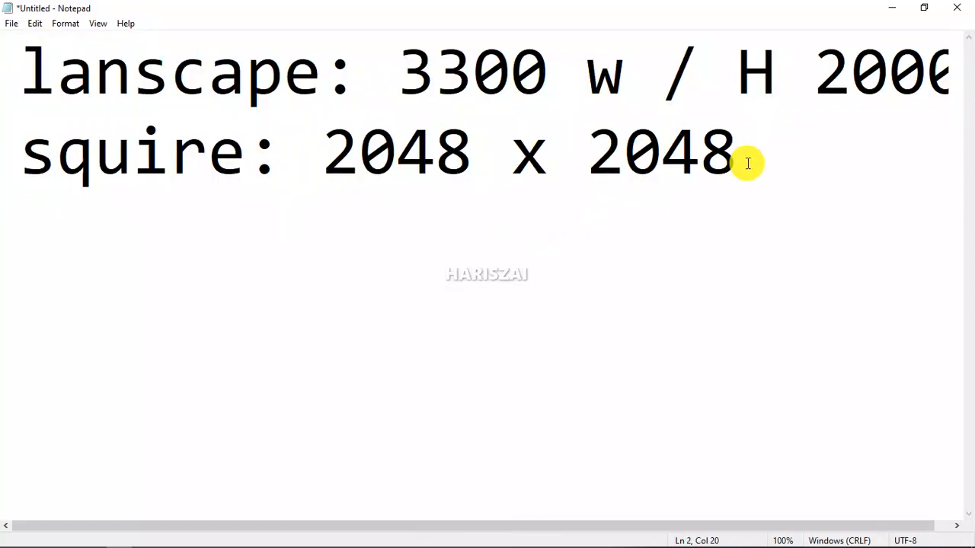
pyautogui.press('Return')
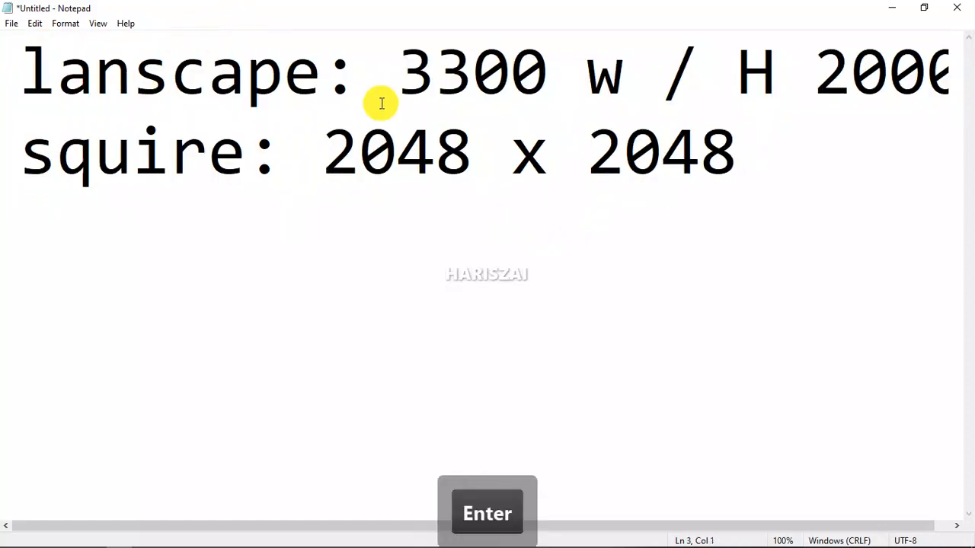
# Insert the alternative landscape size "2600 x 2000" on its own line below the first line, followed by an empty line
pyautogui.click(923, 77)
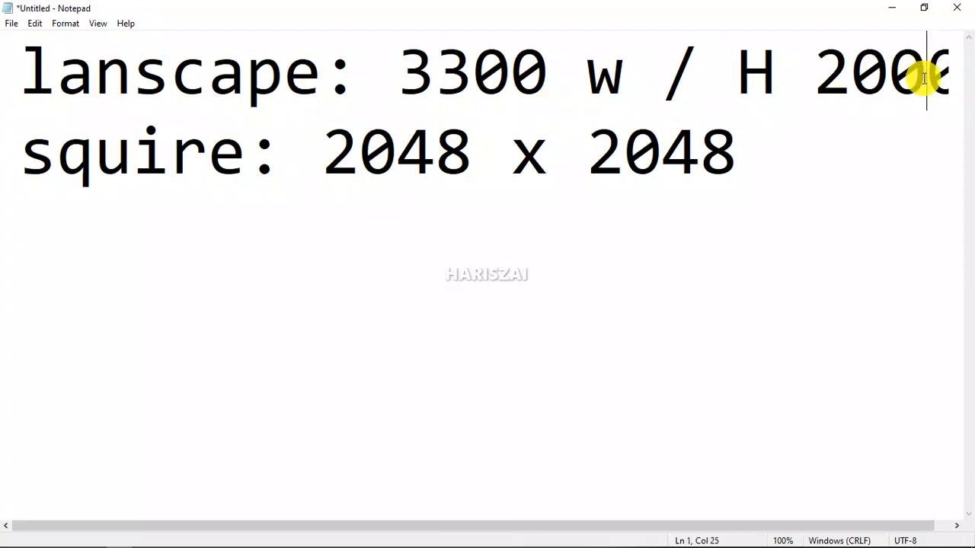
pyautogui.press('End')
pyautogui.press('Return')
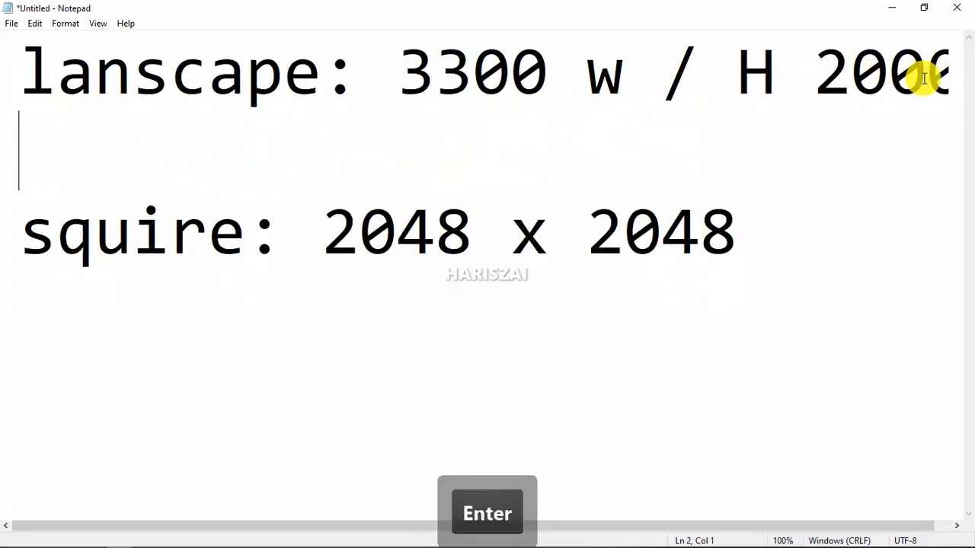
pyautogui.write('2600')
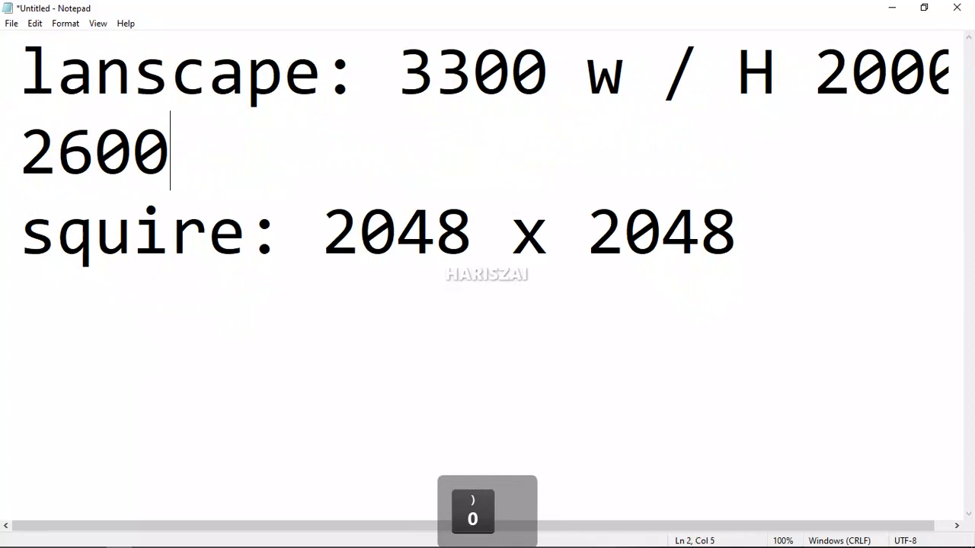
pyautogui.press('Return')
pyautogui.press('BackSpace')
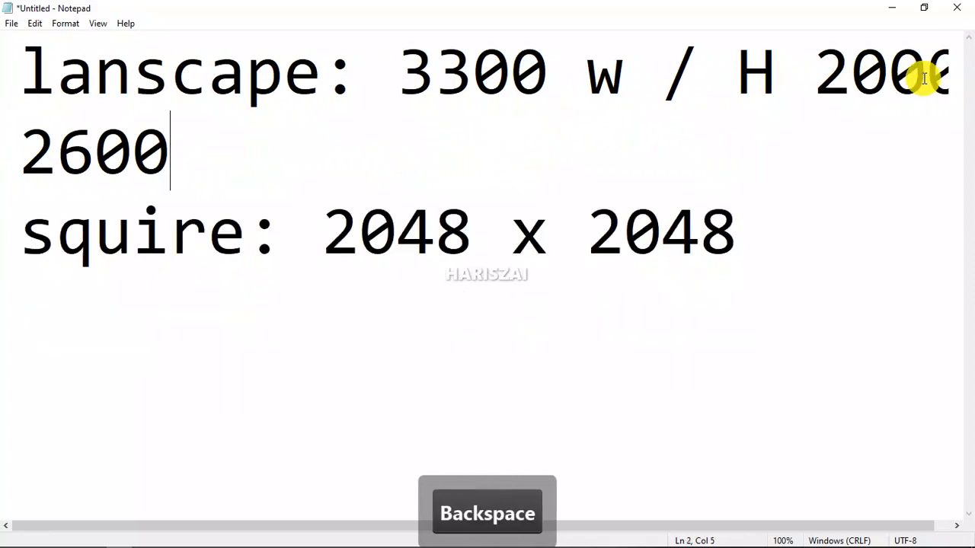
pyautogui.write('x 2000')
pyautogui.press('Return')
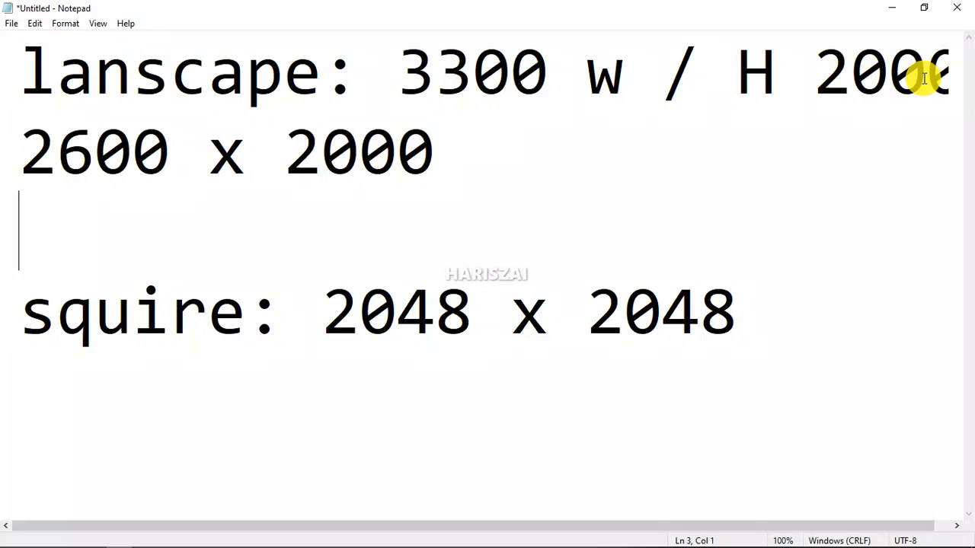
# Return to Illustrator, start a new document and set its width to 3300 px
pyautogui.click(892, 14)
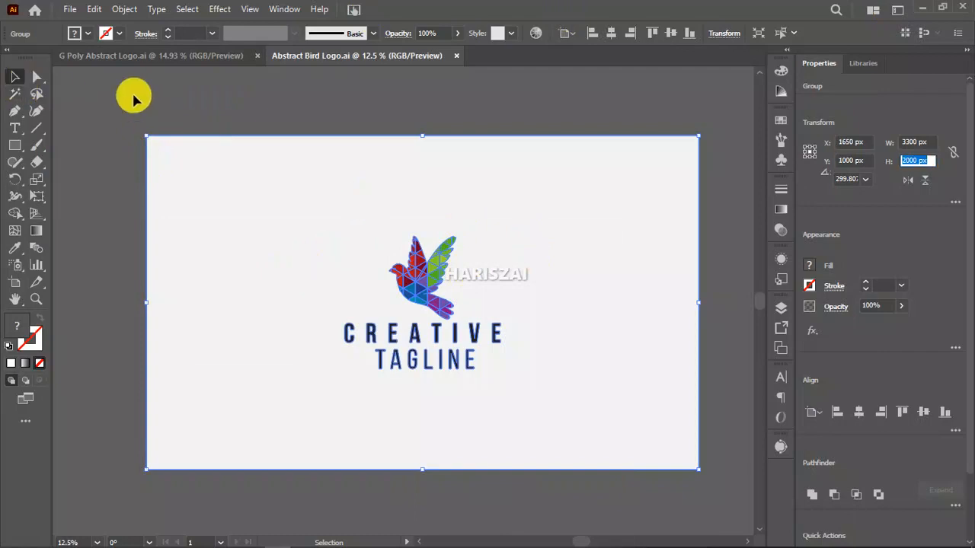
pyautogui.click(70, 10)
pyautogui.click(80, 22)
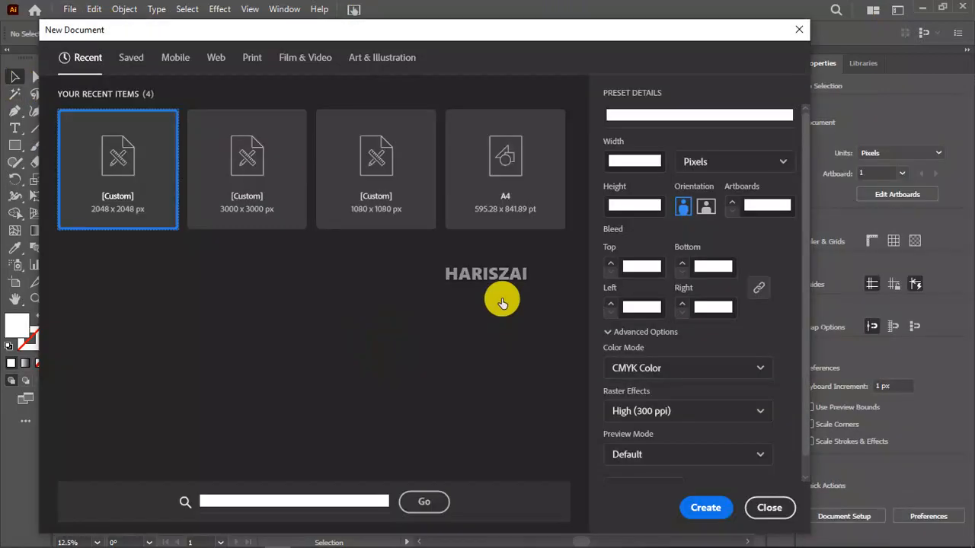
pyautogui.moveTo(650, 165); pyautogui.dragTo(594, 159)
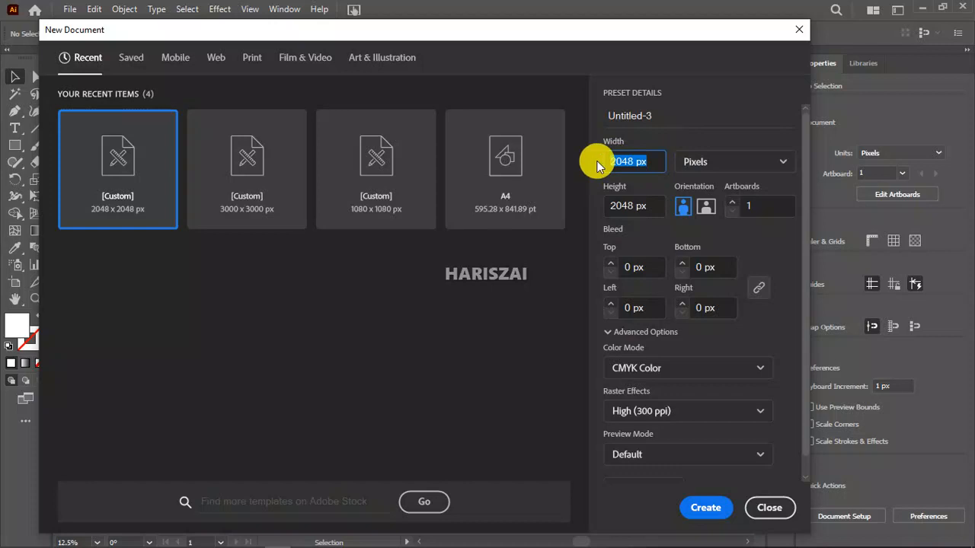
pyautogui.write('333')
pyautogui.press('BackSpace')
pyautogui.write('000')
pyautogui.press('BackSpace')
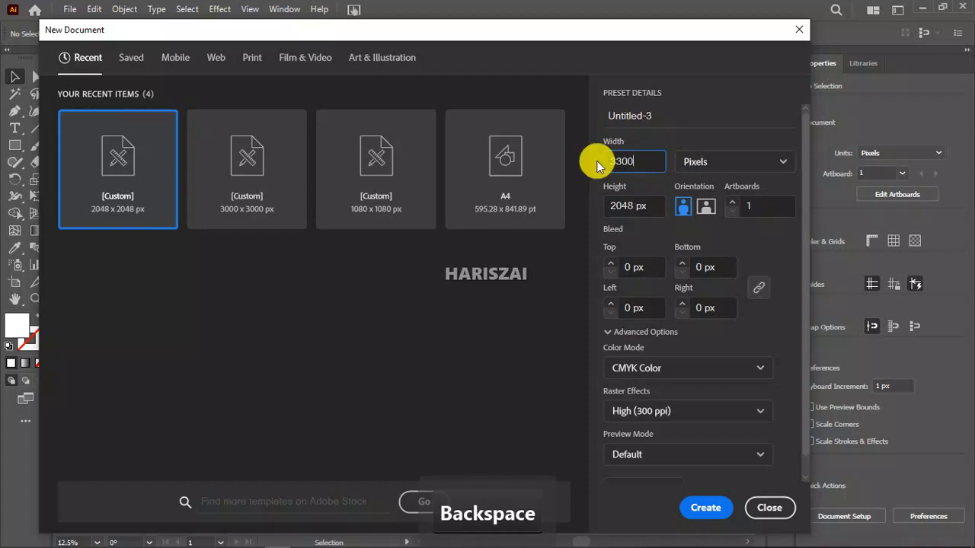
# Set the new document's height to 2000 px and create the document
pyautogui.press('Tab')
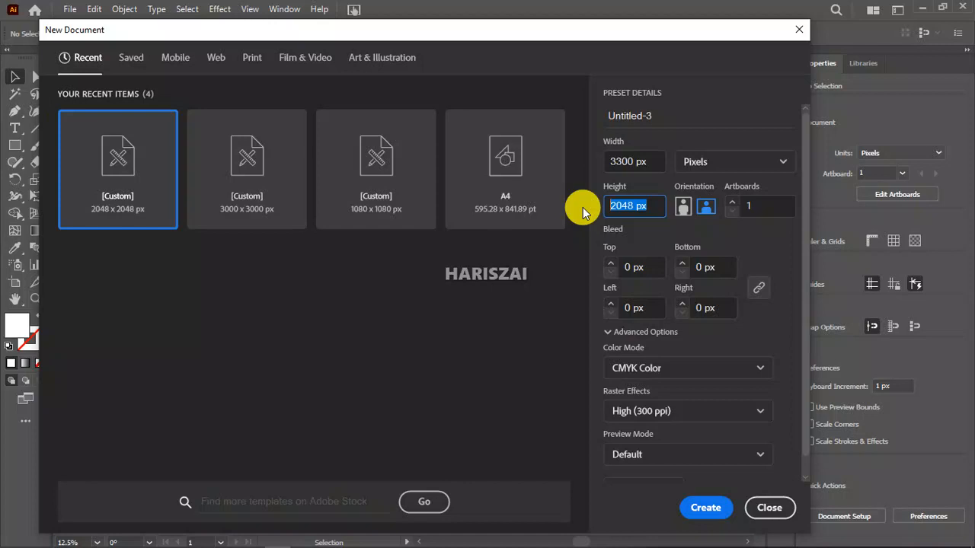
pyautogui.write('200')
pyautogui.write('0')
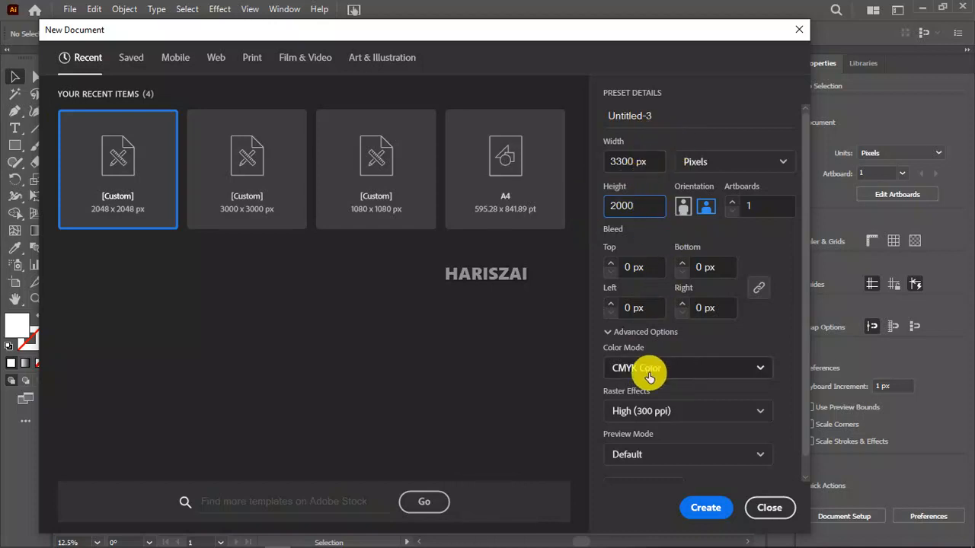
pyautogui.moveTo(584, 30); pyautogui.dragTo(581, 11)
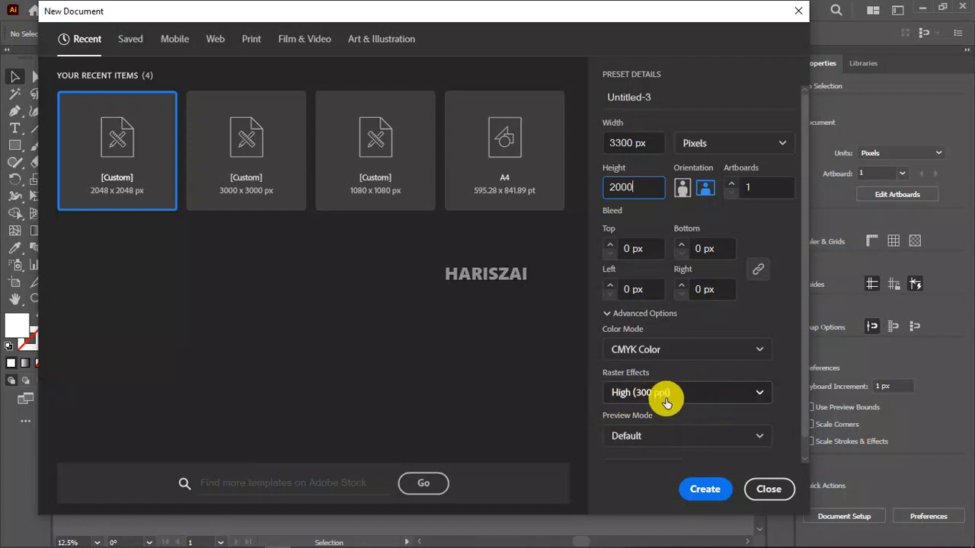
pyautogui.click(706, 492)
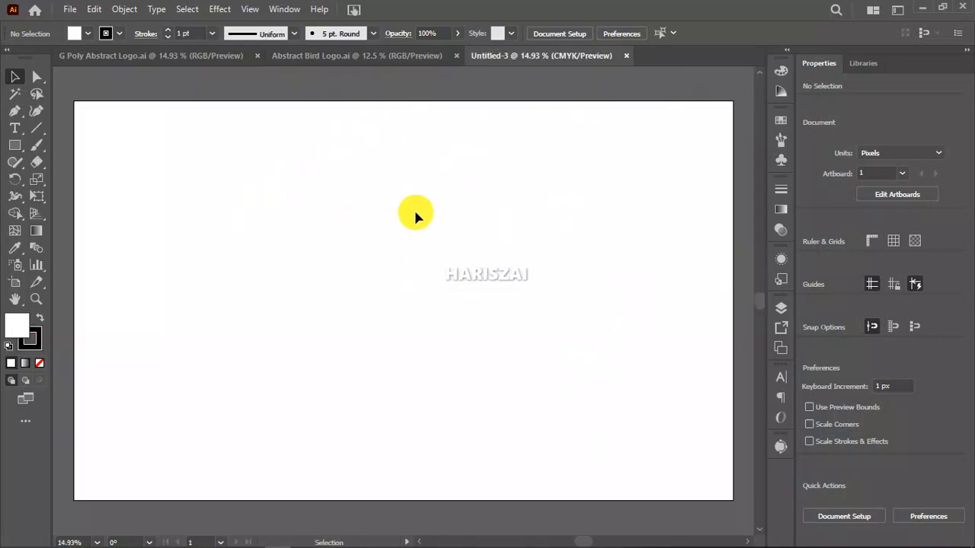
# Draw a rectangle exactly 3300 px wide and 2000 px high on the new artboard
pyautogui.click(14, 145)
pyautogui.click(297, 164)
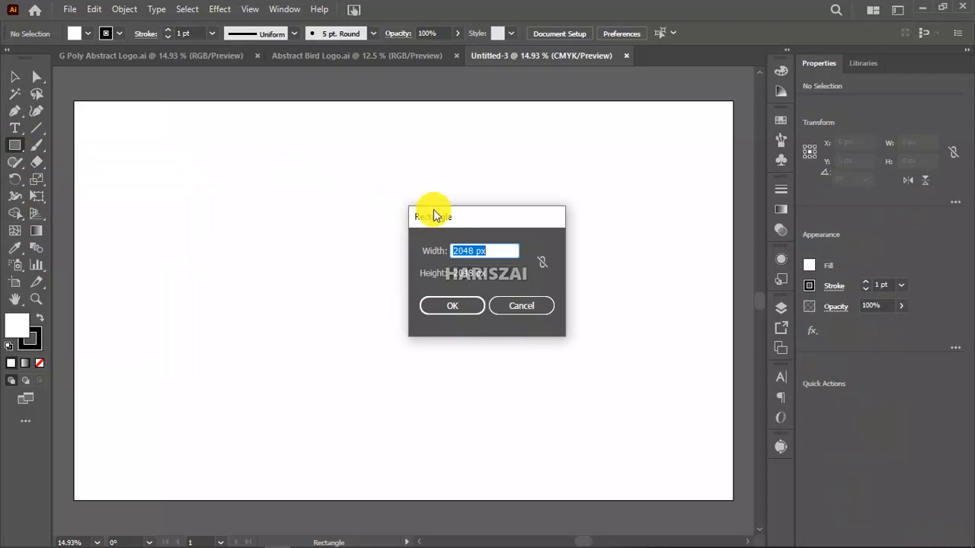
pyautogui.write('33000')
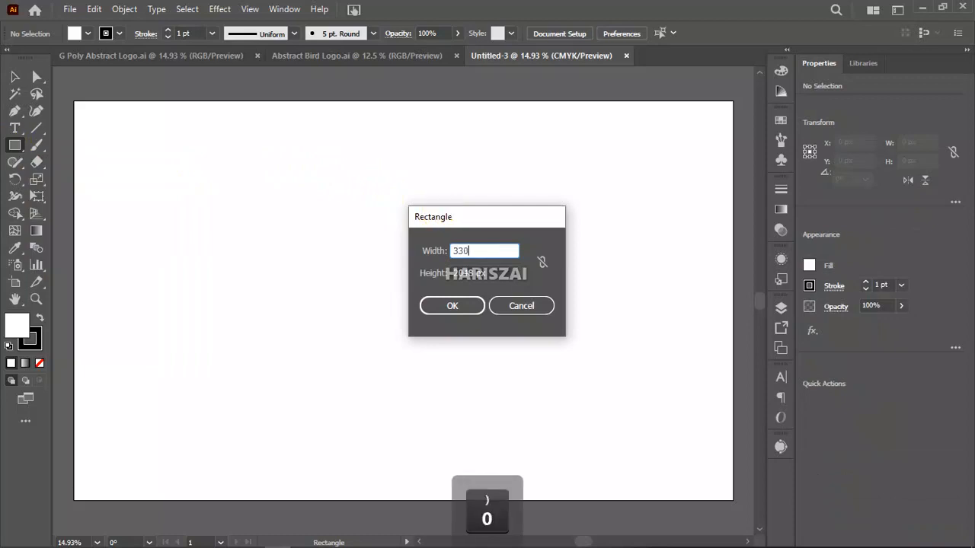
pyautogui.press('BackSpace')
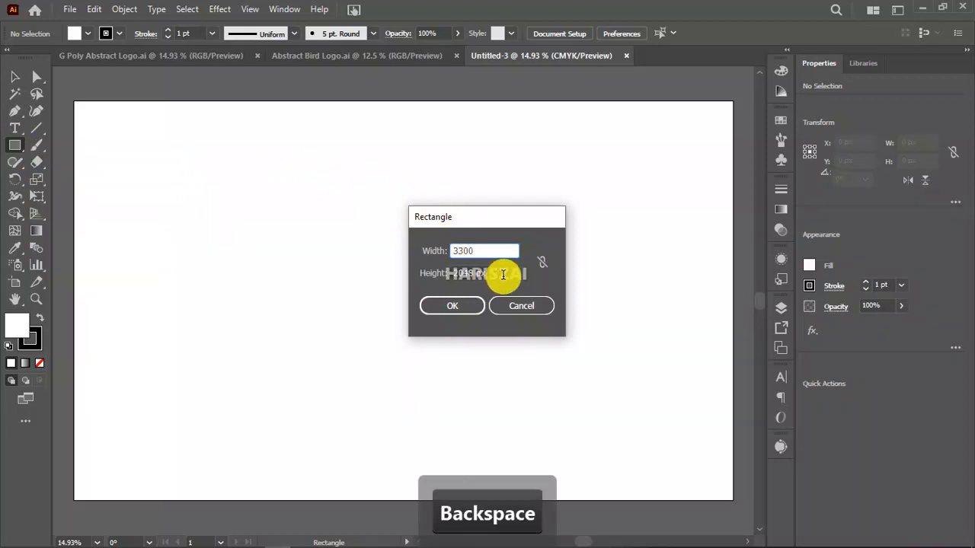
pyautogui.moveTo(503, 274); pyautogui.dragTo(435, 275)
pyautogui.write('2000')
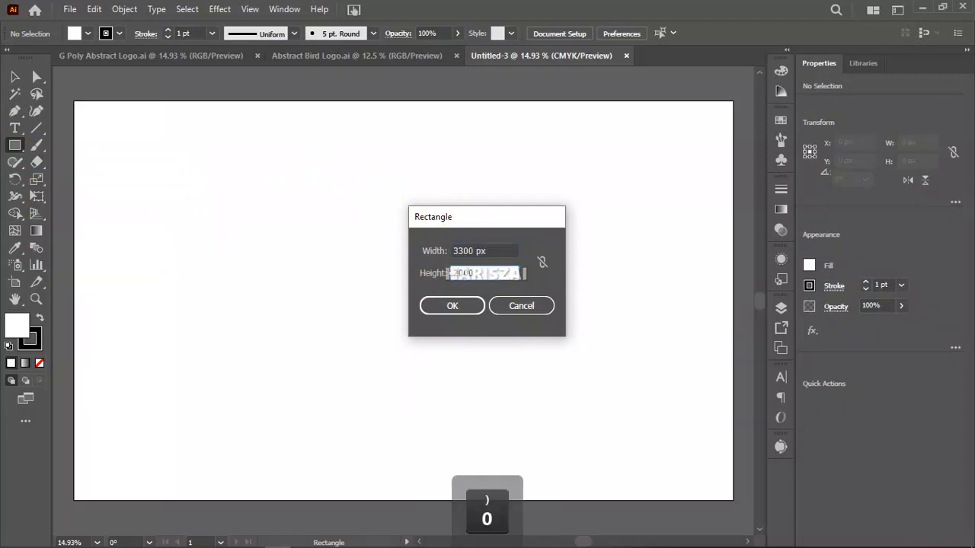
pyautogui.click(453, 306)
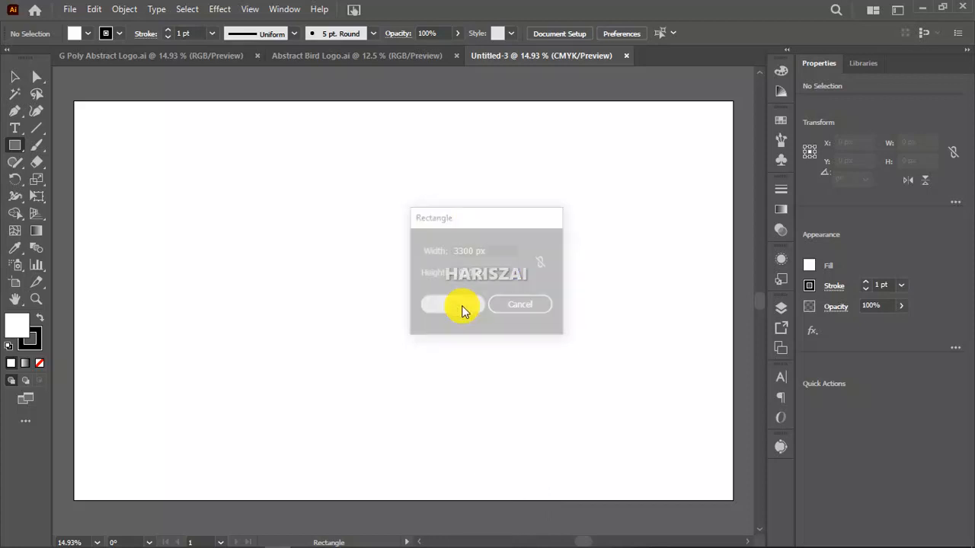
# Remove the stroke from the new rectangle by setting its stroke colour to None
pyautogui.click(15, 76)
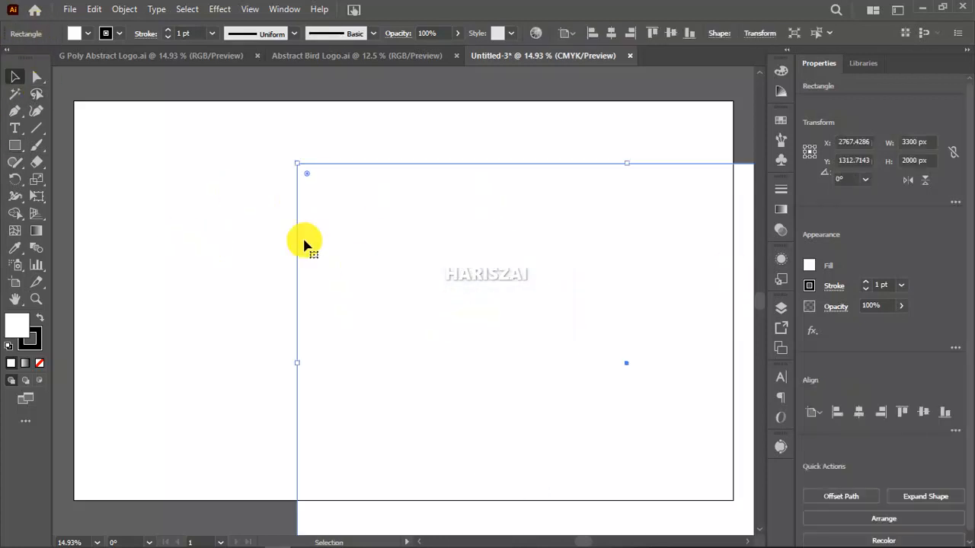
pyautogui.click(808, 285)
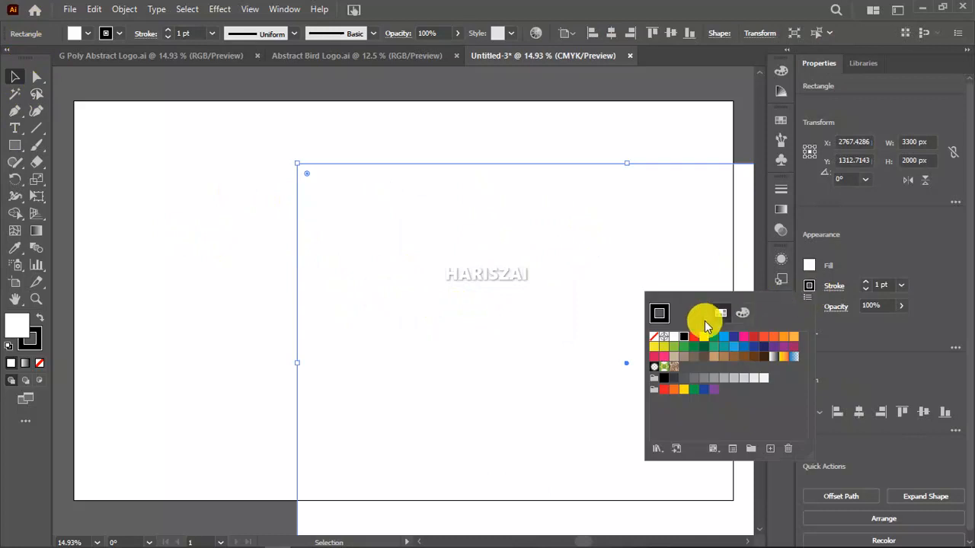
pyautogui.click(653, 343)
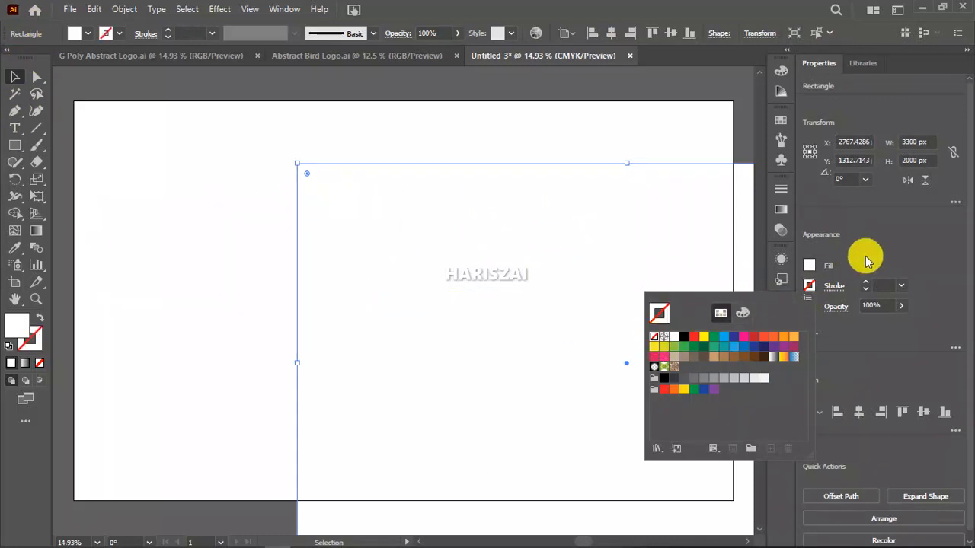
# Centre the rectangle horizontally and vertically on the artboard
pyautogui.click(859, 412)
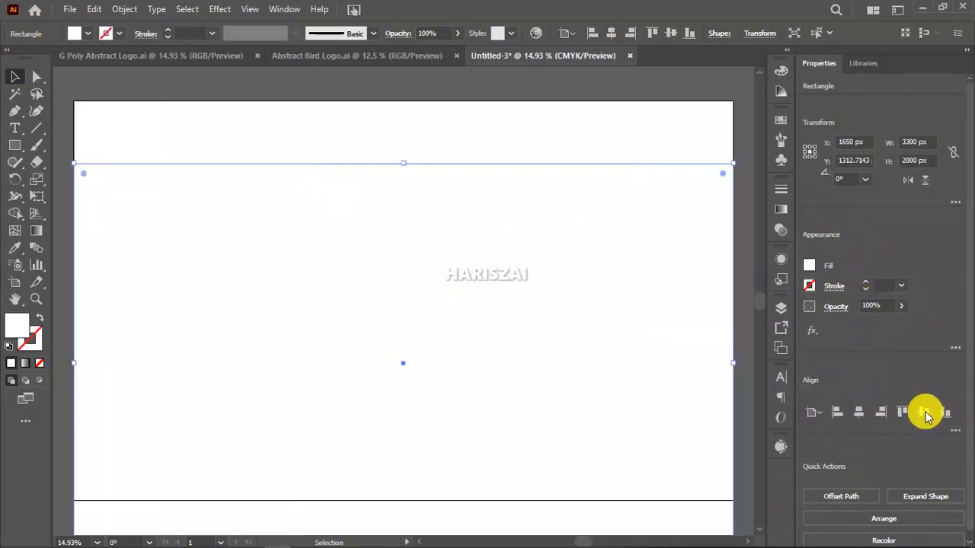
pyautogui.click(924, 412)
pyautogui.moveTo(171, 243); pyautogui.dragTo(296, 253)
pyautogui.press('ctrl')
pyautogui.hotkey('ctrl', 'z')
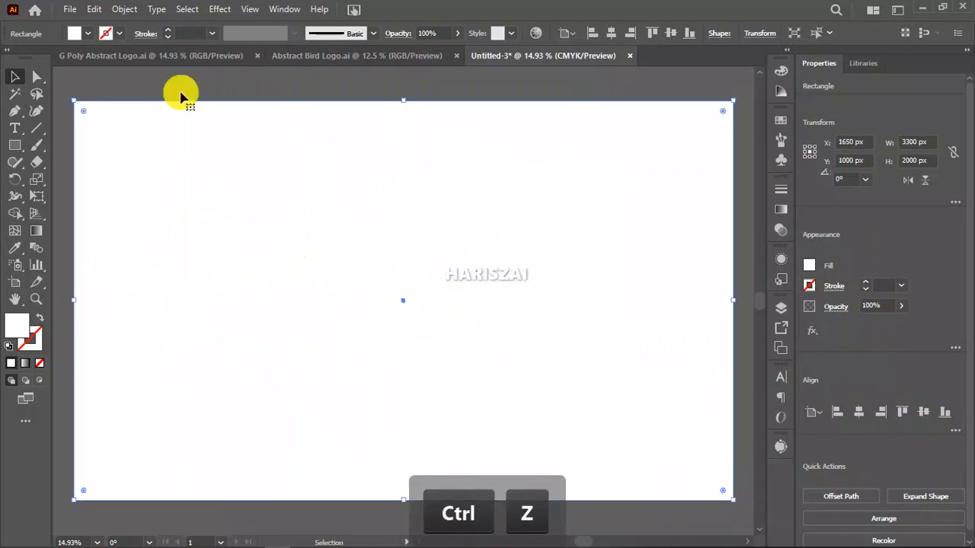
pyautogui.hotkey('ctrl', 'z')
# Deselect the rectangle and start saving the document in Illustrator Template (*.AIT) format under the file name Logo Template
pyautogui.click(714, 342)
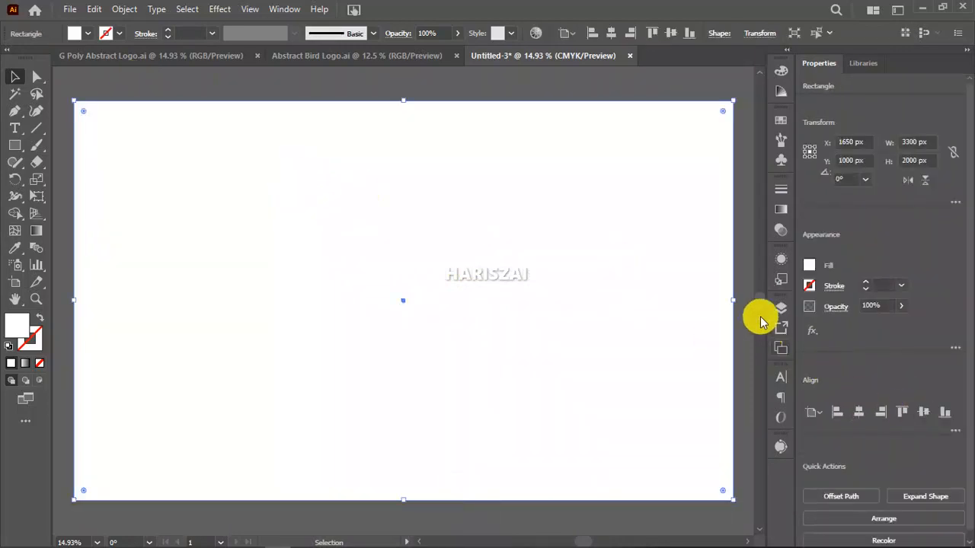
pyautogui.click(439, 86)
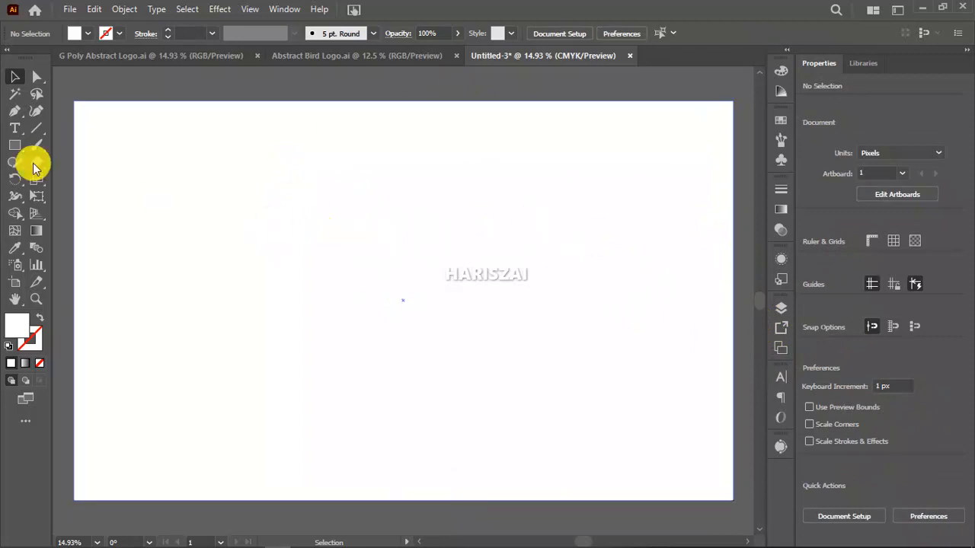
pyautogui.click(69, 9)
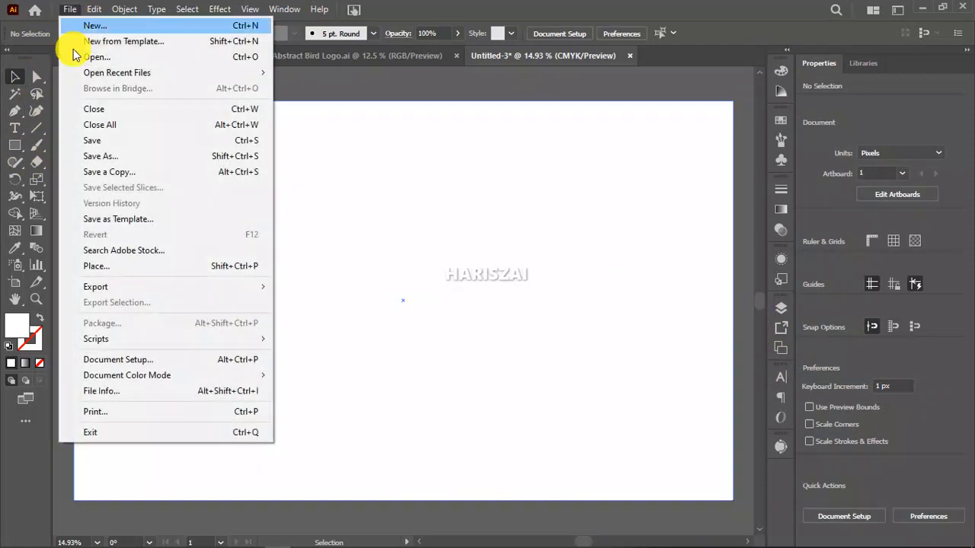
pyautogui.click(98, 144)
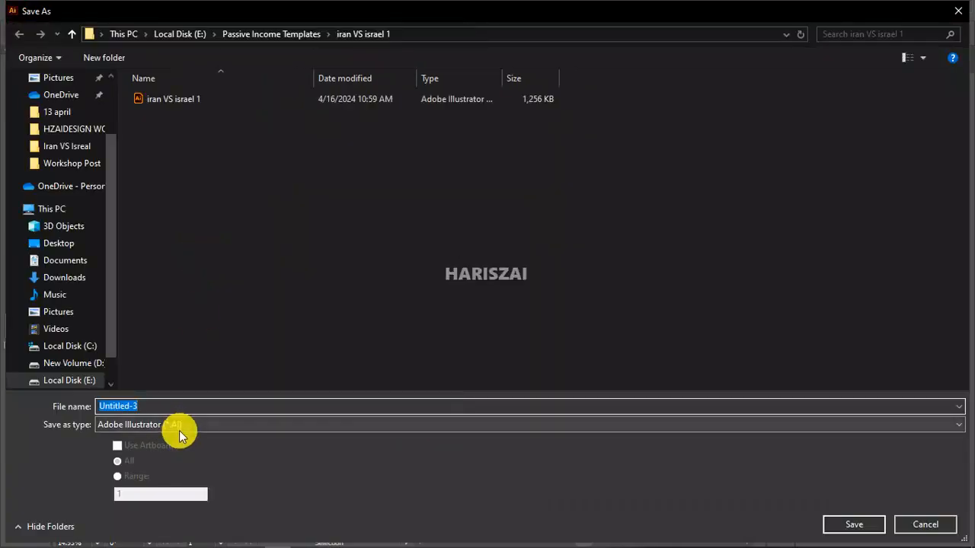
pyautogui.click(200, 424)
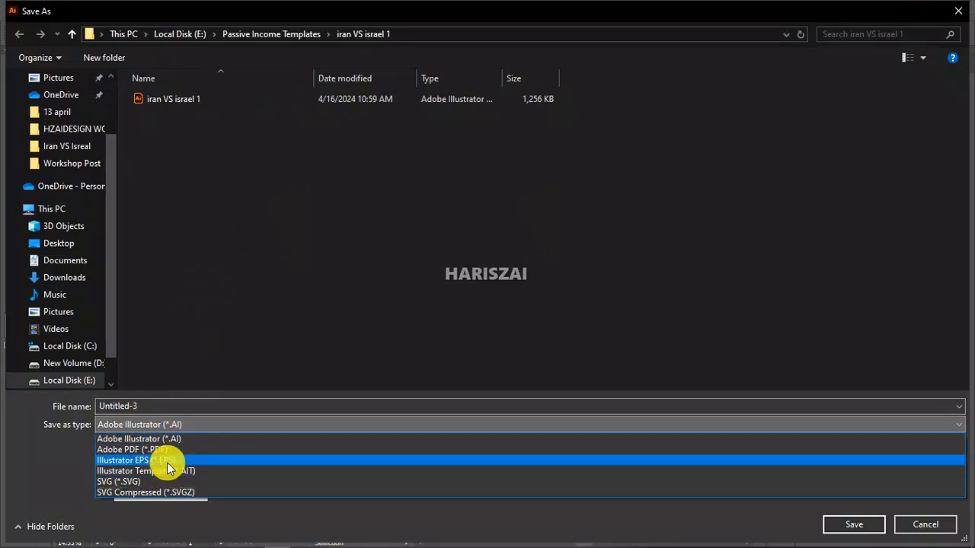
pyautogui.click(144, 470)
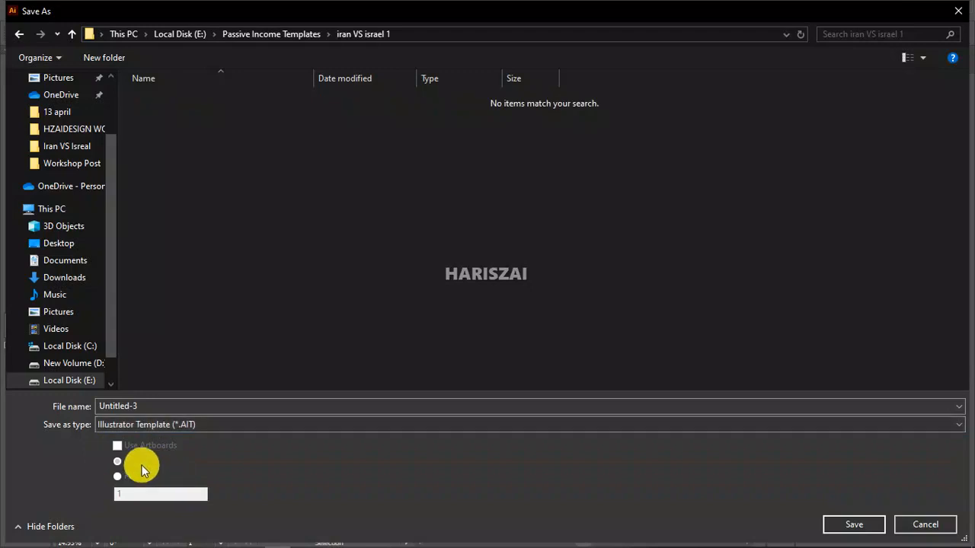
pyautogui.doubleClick(169, 404)
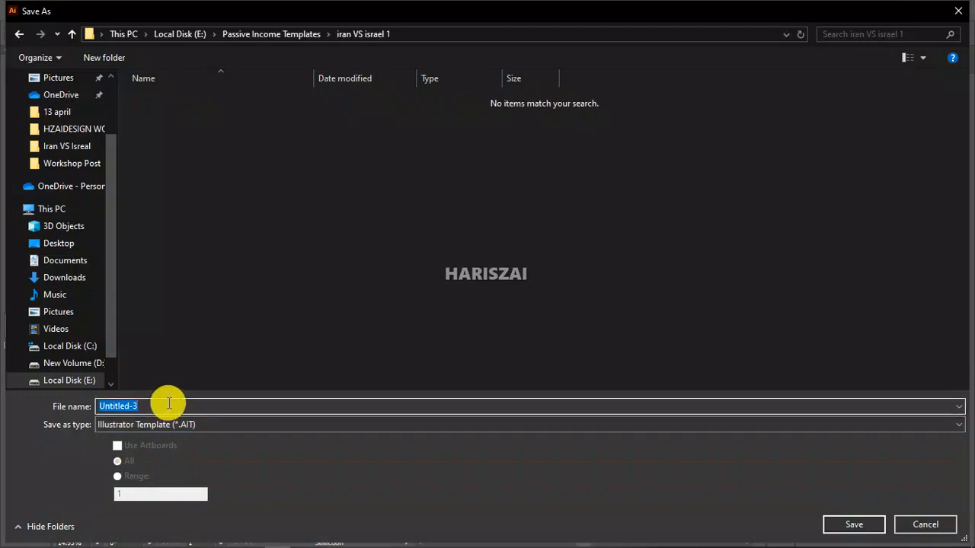
pyautogui.write('Logo ')
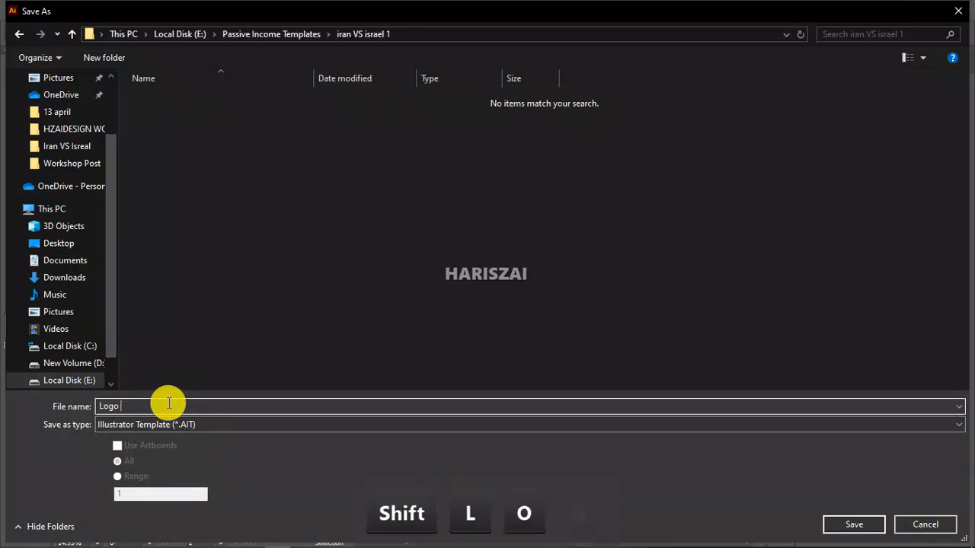
pyautogui.write('Tem')
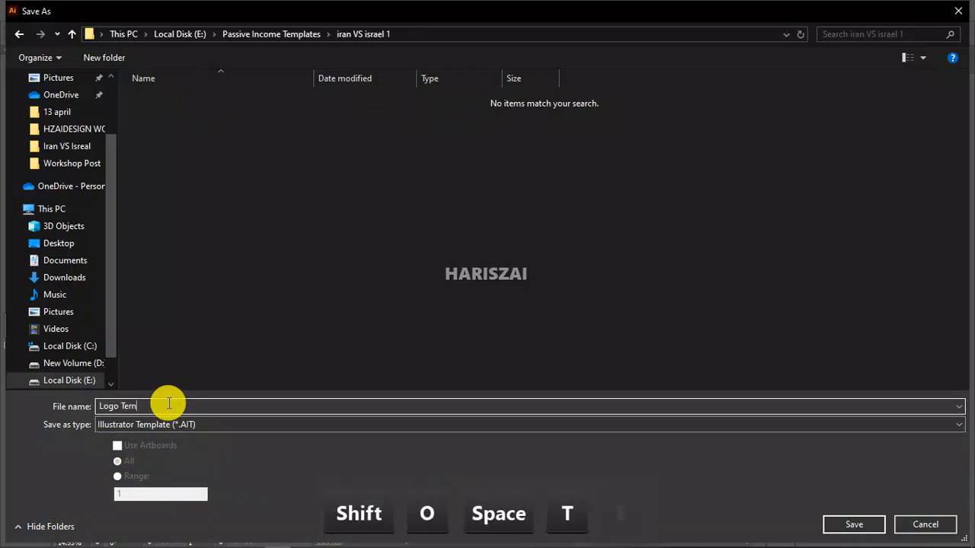
pyautogui.write('plate')
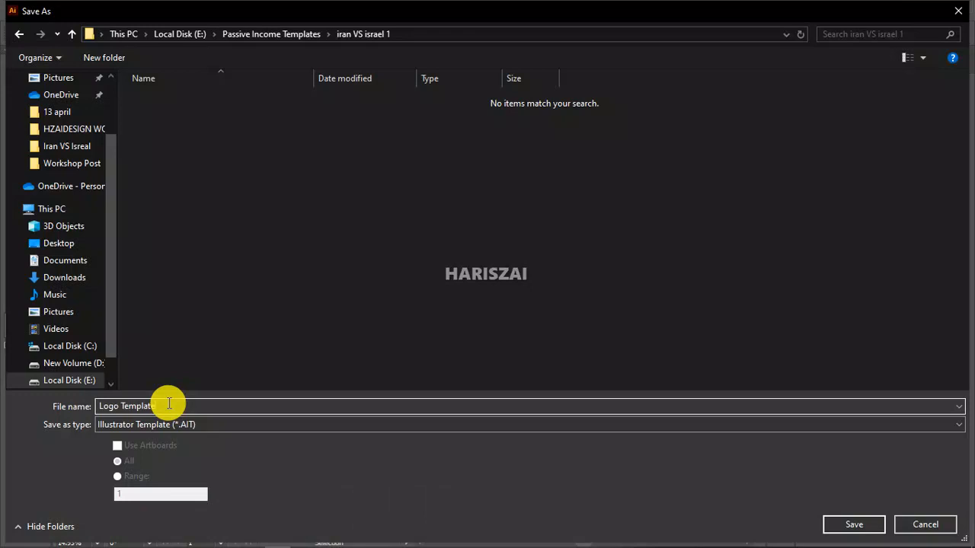
# Create a new folder on Local Disk (E:) and try to name it Logos
pyautogui.click(176, 36)
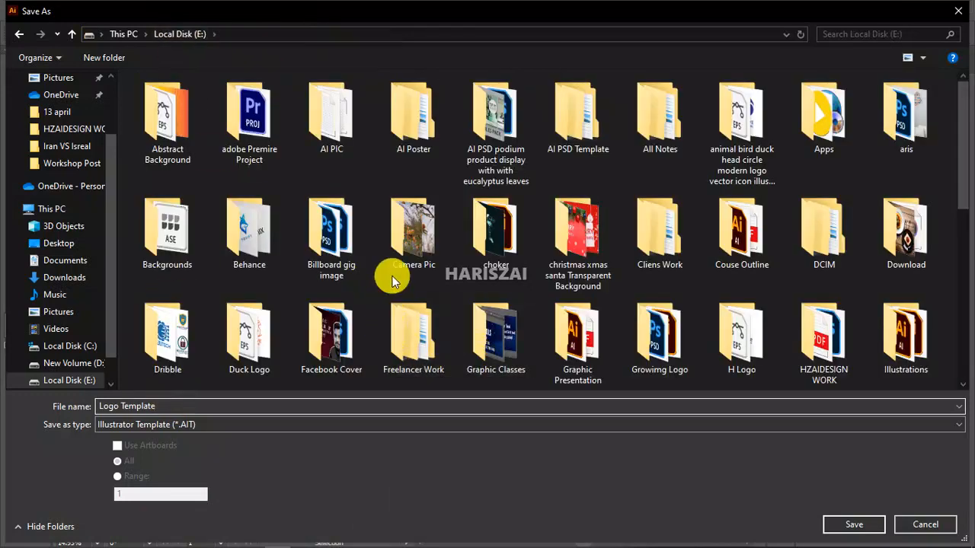
pyautogui.click(105, 58)
pyautogui.write('Logos')
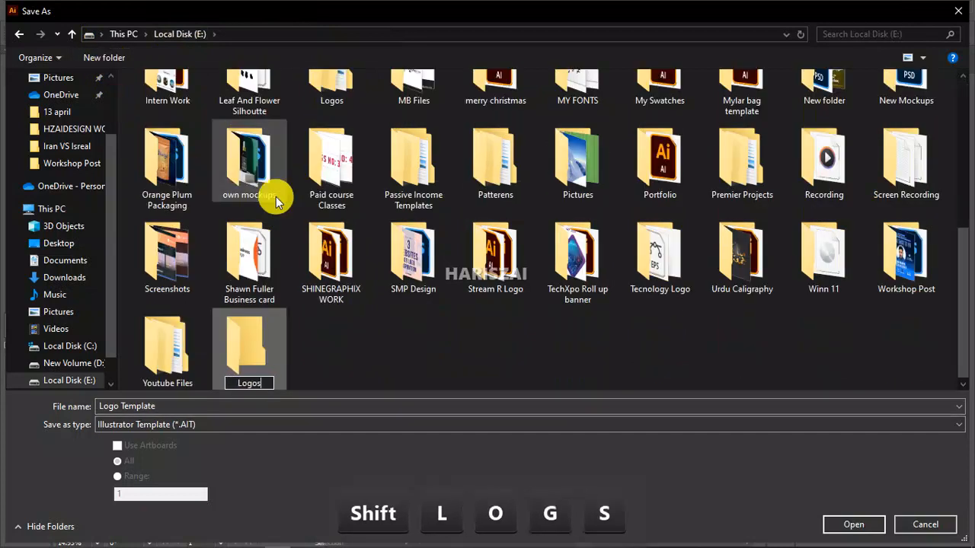
pyautogui.press('Return')
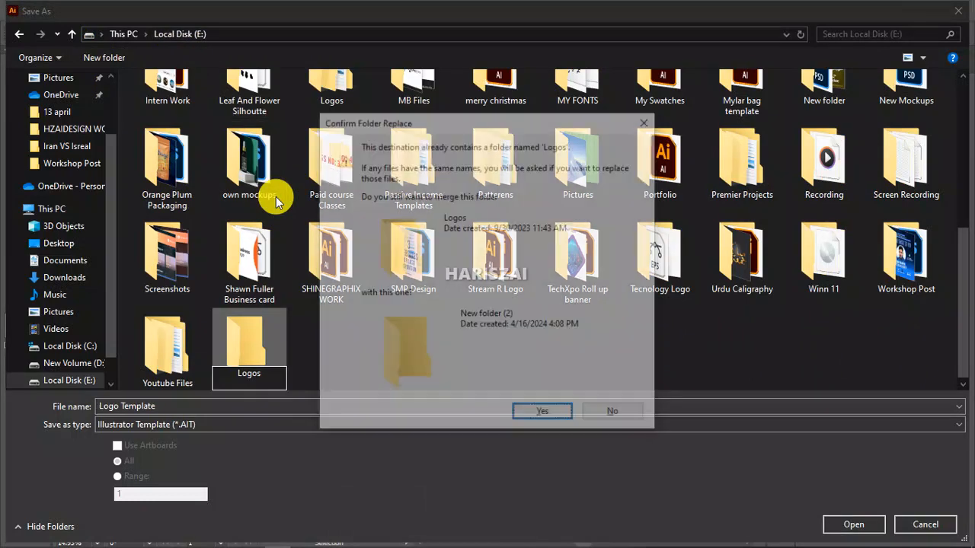
pyautogui.click(649, 122)
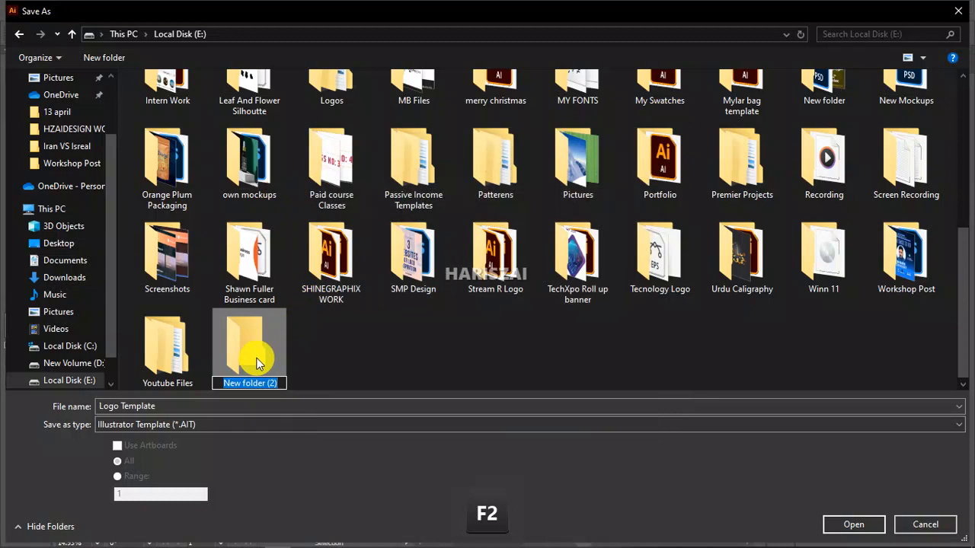
# Rename the new folder as passive icome logo and open it as the save location
pyautogui.write('pasii')
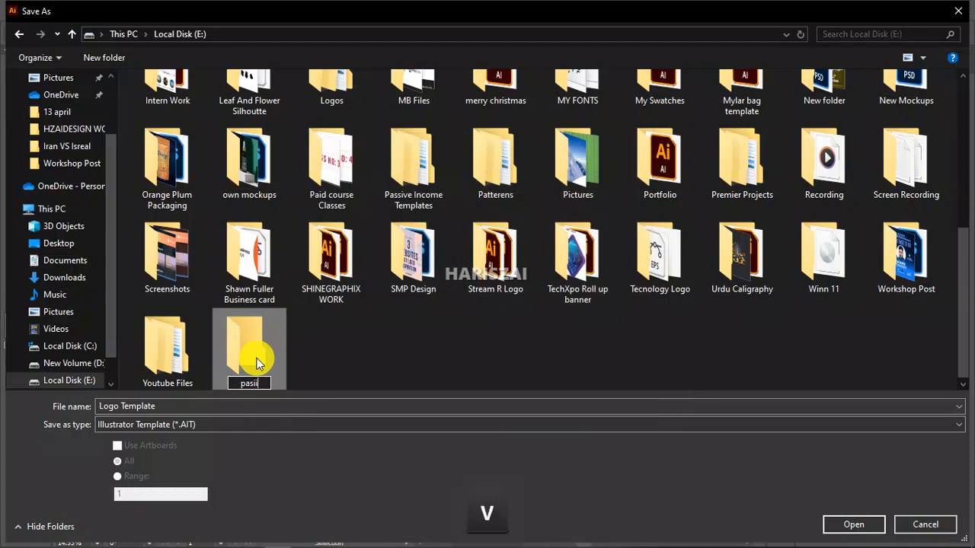
pyautogui.write('ve')
pyautogui.press('BackSpace')
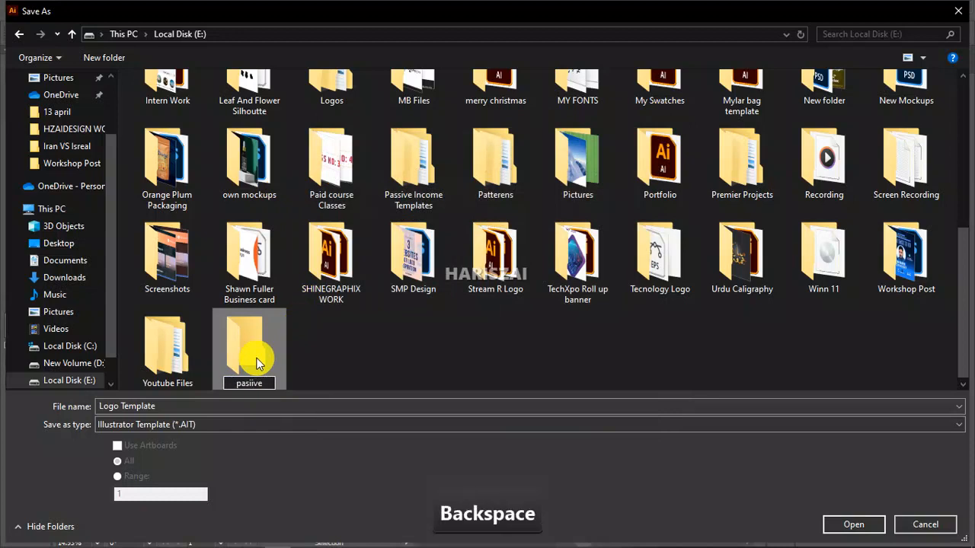
pyautogui.press('BackSpace')
pyautogui.press('BackSpace')
pyautogui.write('ss')
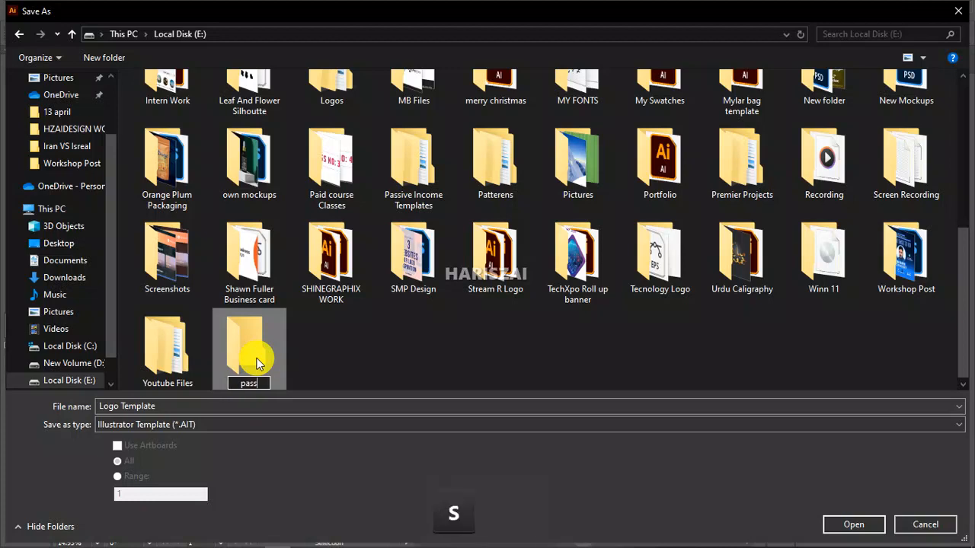
pyautogui.write('ive icome logo')
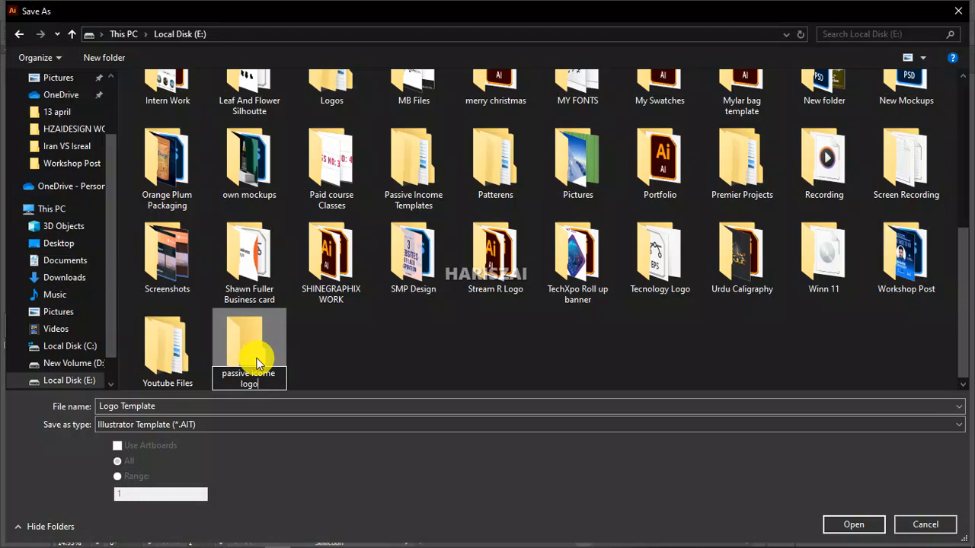
pyautogui.press('Return')
pyautogui.doubleClick(257, 364)
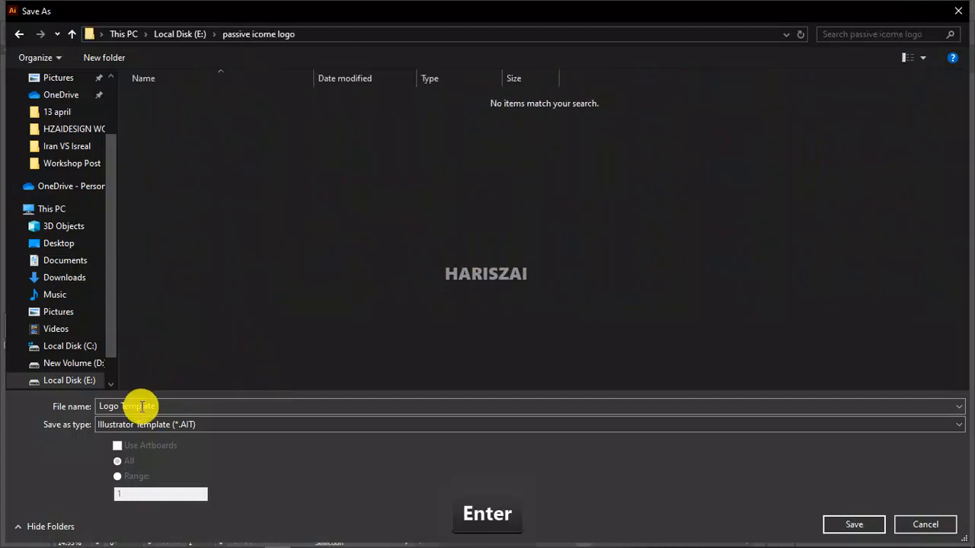
# Save the file as an Illustrator Template (*.AIT) in the current folder and close its document
pyautogui.click(179, 426)
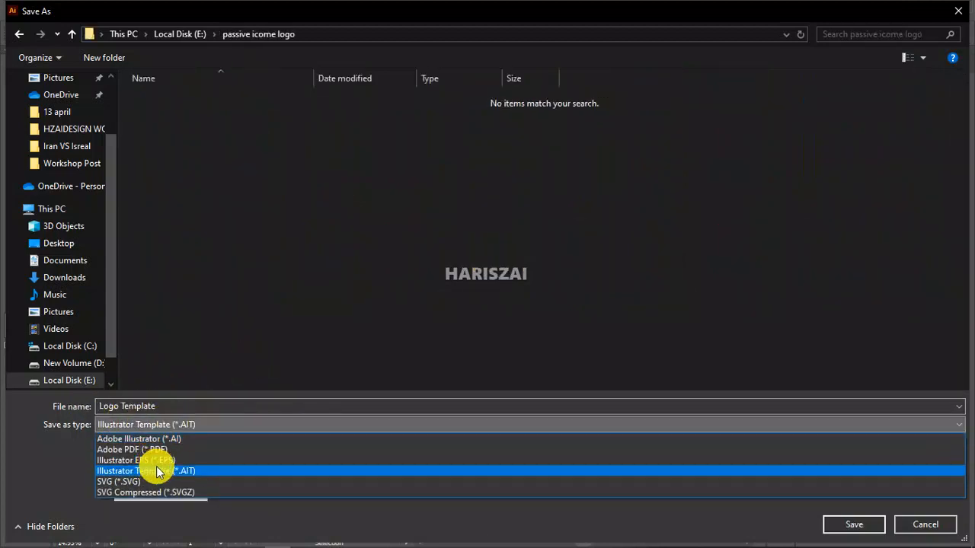
pyautogui.click(165, 472)
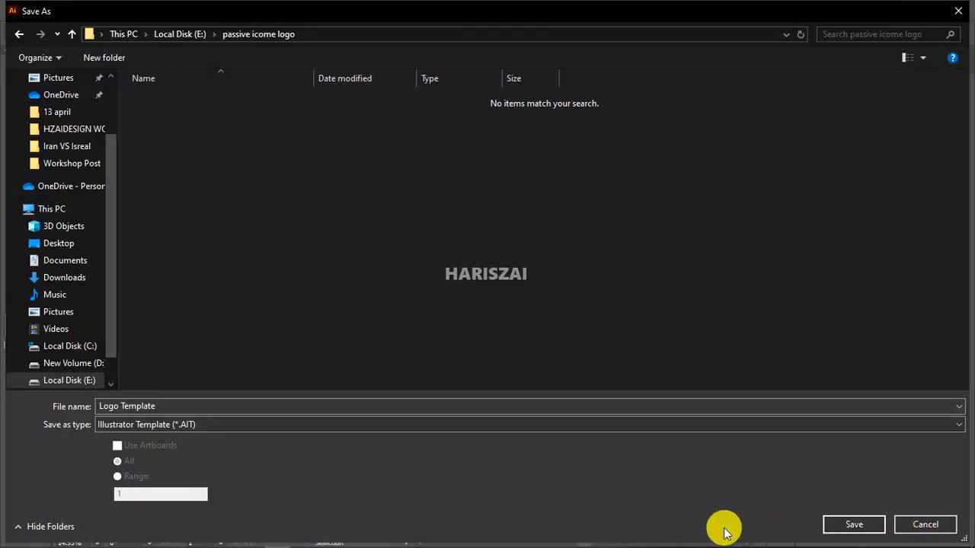
pyautogui.click(845, 524)
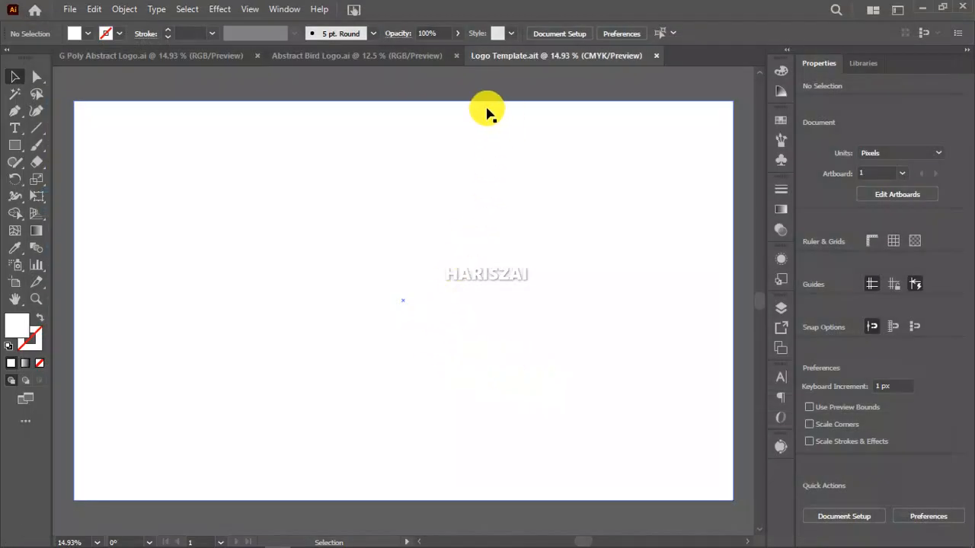
pyautogui.click(655, 55)
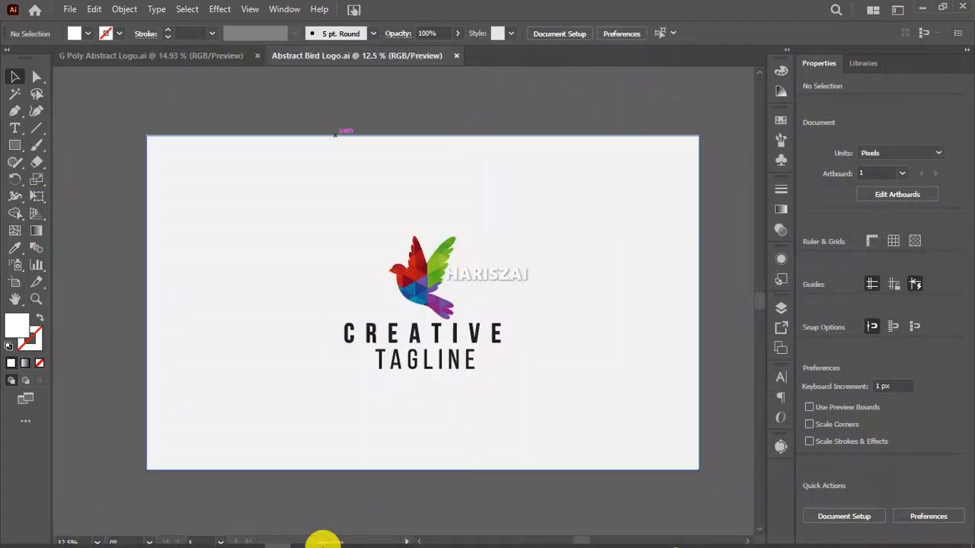
# Switch to File Explorer and go to Local Disk (E:)
pyautogui.click(254, 537)
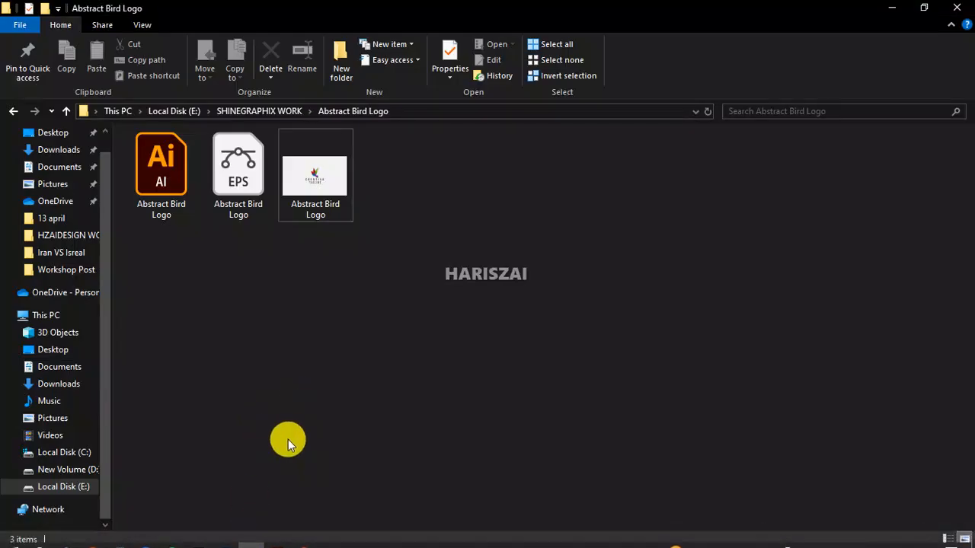
pyautogui.click(174, 111)
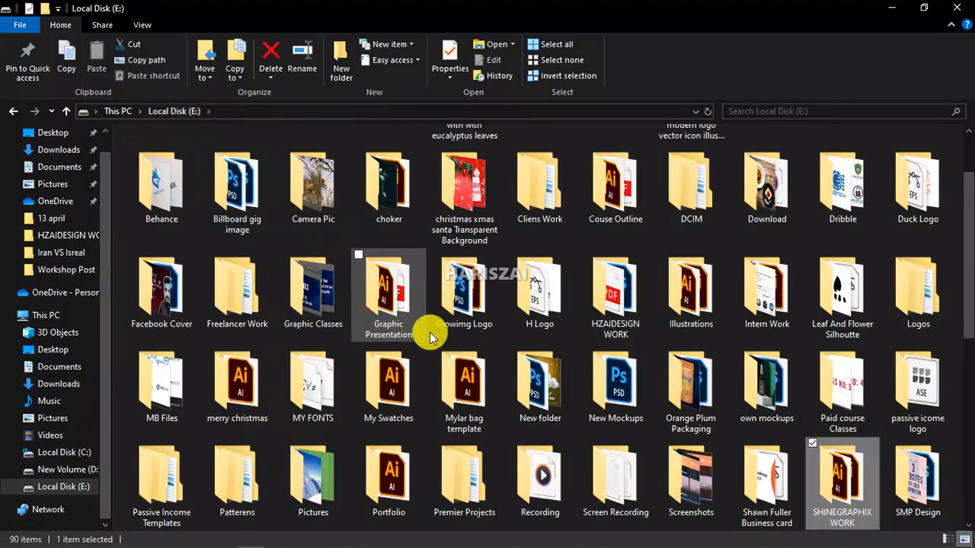
pyautogui.click(537, 468)
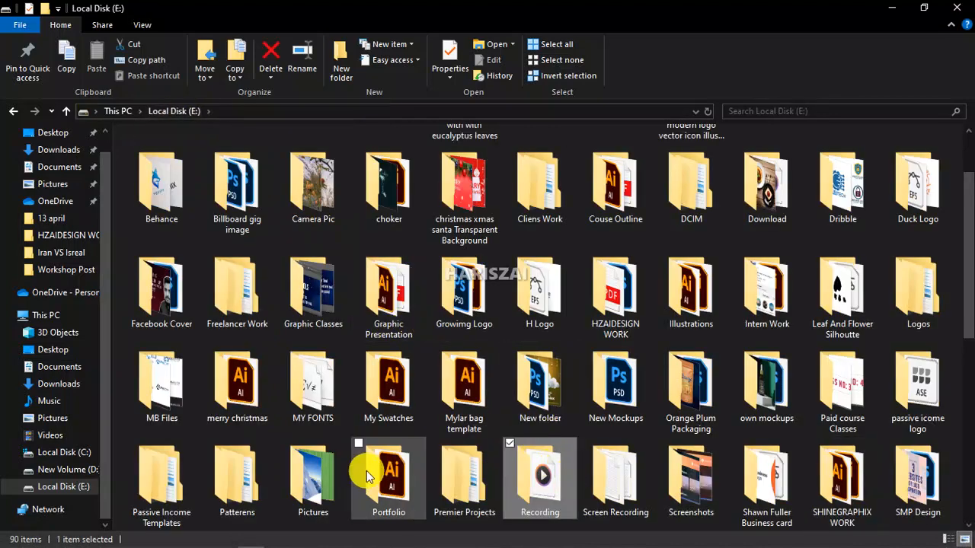
pyautogui.doubleClick(163, 487)
pyautogui.rightClick(402, 254)
pyautogui.click(211, 223)
pyautogui.click(172, 111)
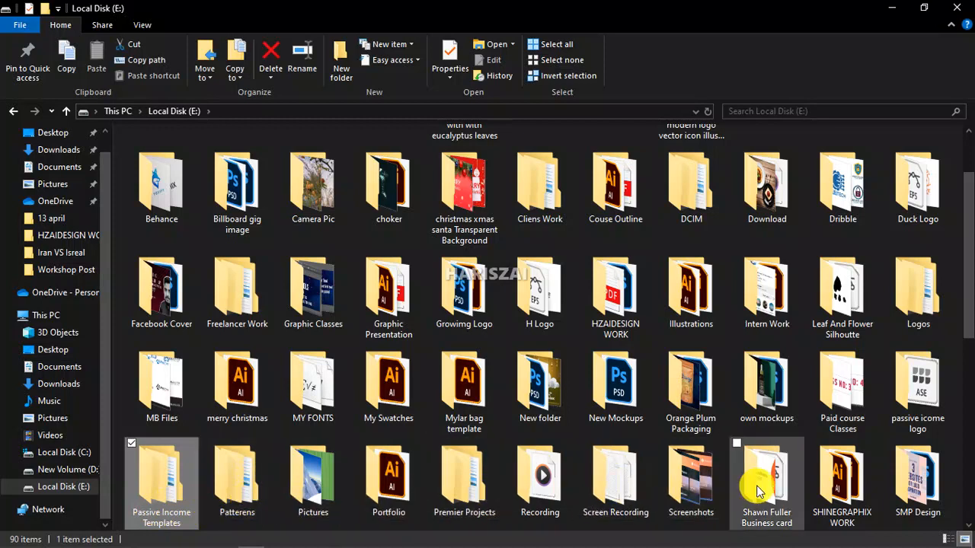
# Open the Logo Template file from the passive icome logo folder, enlarging the folder's icons first
pyautogui.doubleClick(936, 398)
pyautogui.rightClick(406, 259)
pyautogui.moveTo(348, 270)
pyautogui.click(449, 269)
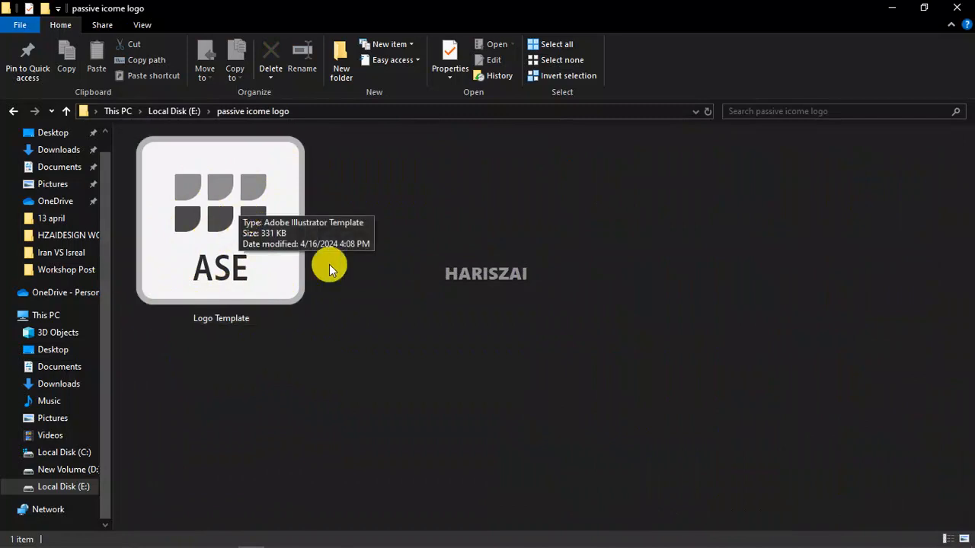
pyautogui.doubleClick(226, 239)
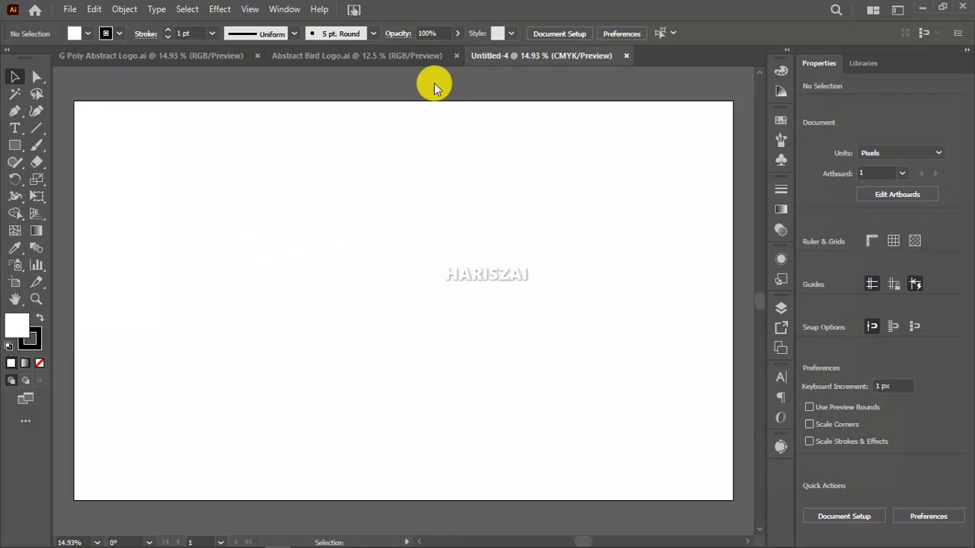
pyautogui.moveTo(339, 282); pyautogui.dragTo(305, 259)
pyautogui.hotkey('ctrl', 'z')
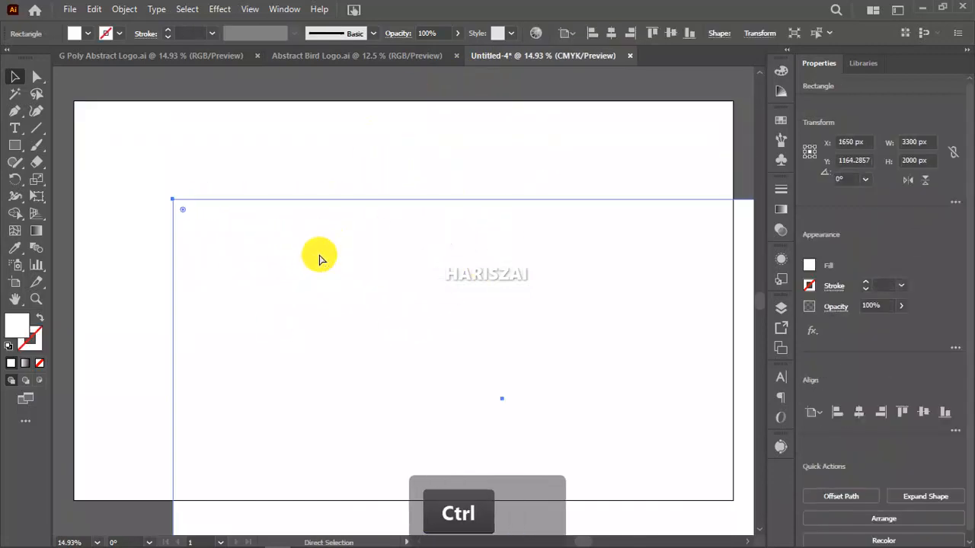
pyautogui.hotkey('ctrl', 'z')
# Open another new document from the Logo Template file in File Explorer
pyautogui.moveTo(320, 525)
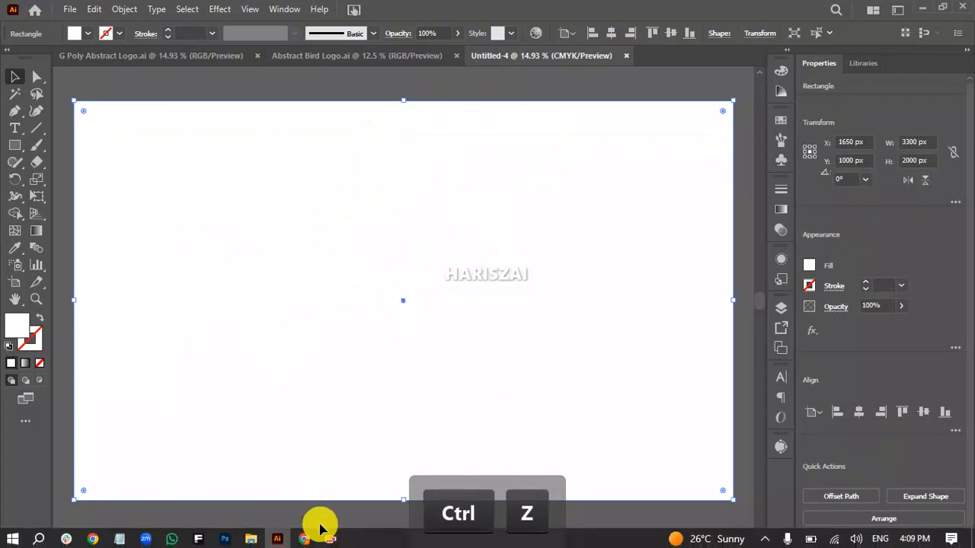
pyautogui.click(252, 538)
pyautogui.hotkey('alt', 'Tab')
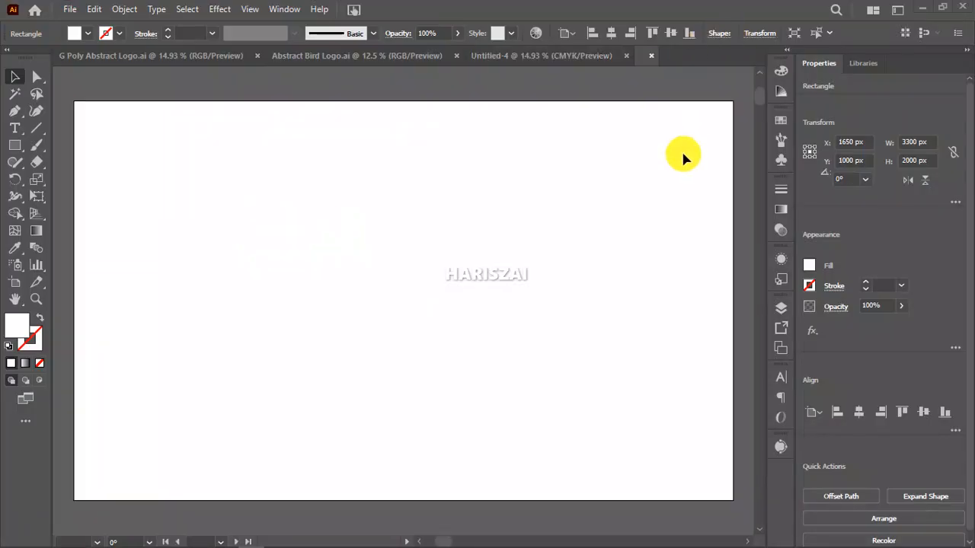
pyautogui.hotkey('ctrl', 'n')
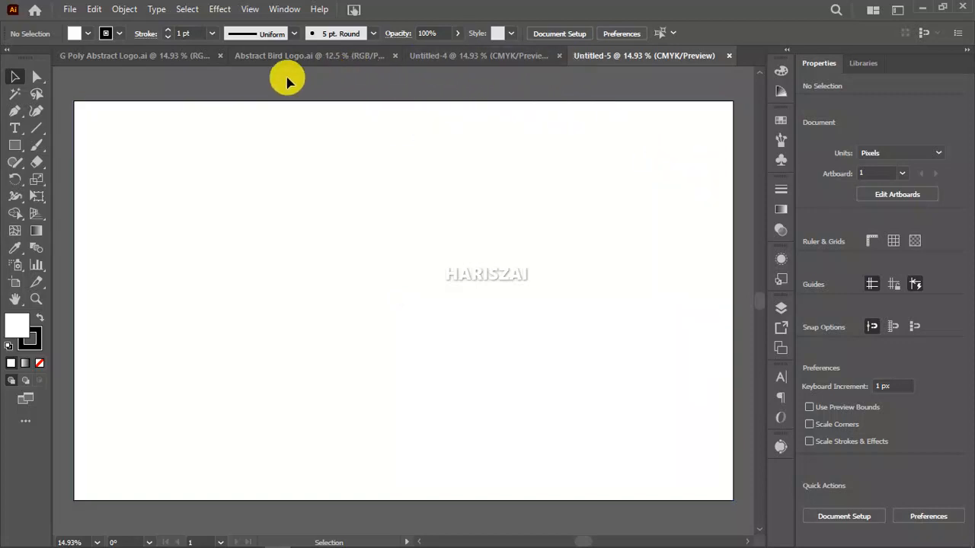
# Switch to the Untitled-4 document and leave its background rectangle deselected
pyautogui.press('space')
pyautogui.click(433, 59)
pyautogui.click(472, 126)
pyautogui.moveTo(490, 140)
pyautogui.mouseDown()
pyautogui.moveTo(483, 147)
pyautogui.moveTo(492, 144)
pyautogui.mouseUp()
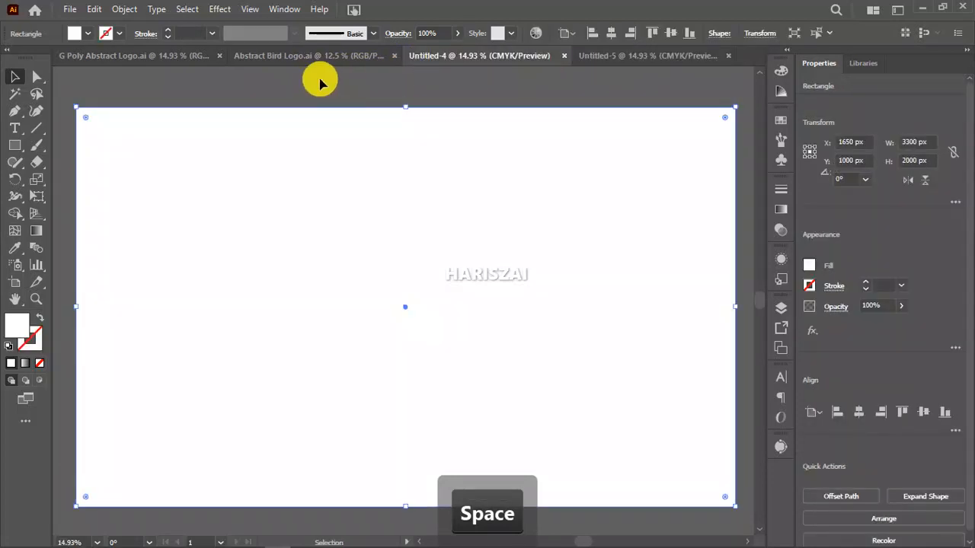
pyautogui.click(251, 76)
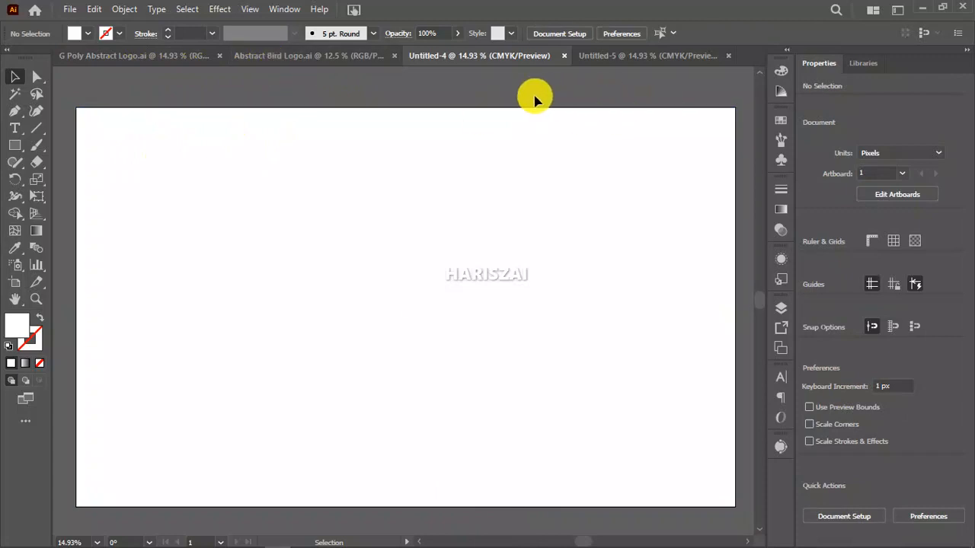
# Draw a white circle about 320 px in diameter on the empty canvas beside the artboard
pyautogui.press('space')
pyautogui.moveTo(515, 160); pyautogui.dragTo(29, 152)
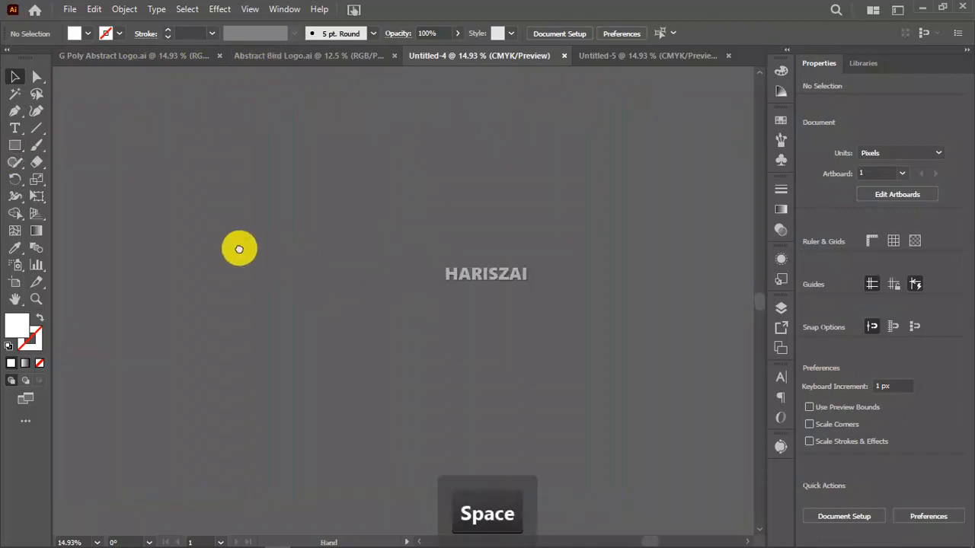
pyautogui.moveTo(11, 147); pyautogui.dragTo(61, 185)
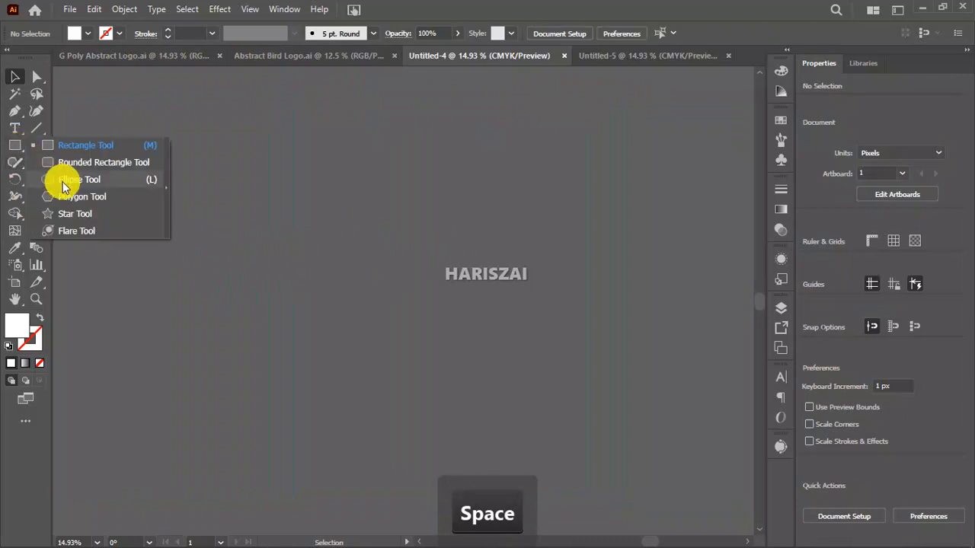
pyautogui.moveTo(370, 200); pyautogui.dragTo(434, 262)
pyautogui.click(17, 77)
pyautogui.moveTo(394, 228); pyautogui.dragTo(372, 225)
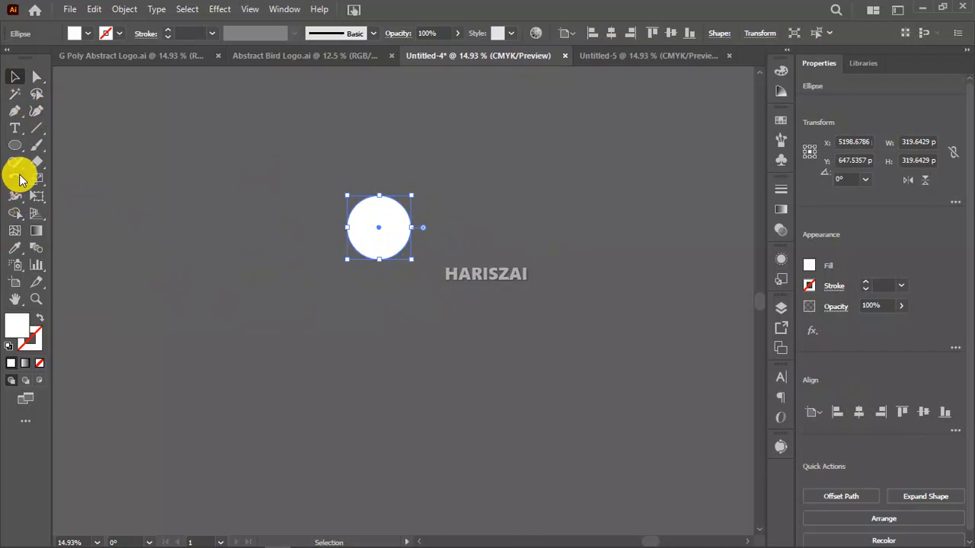
# Duplicate the white circle with an overlapping offset to its lower right and fill the copy with yellow
pyautogui.moveTo(392, 246); pyautogui.dragTo(408, 258)
pyautogui.scroll(3, 398, 255)
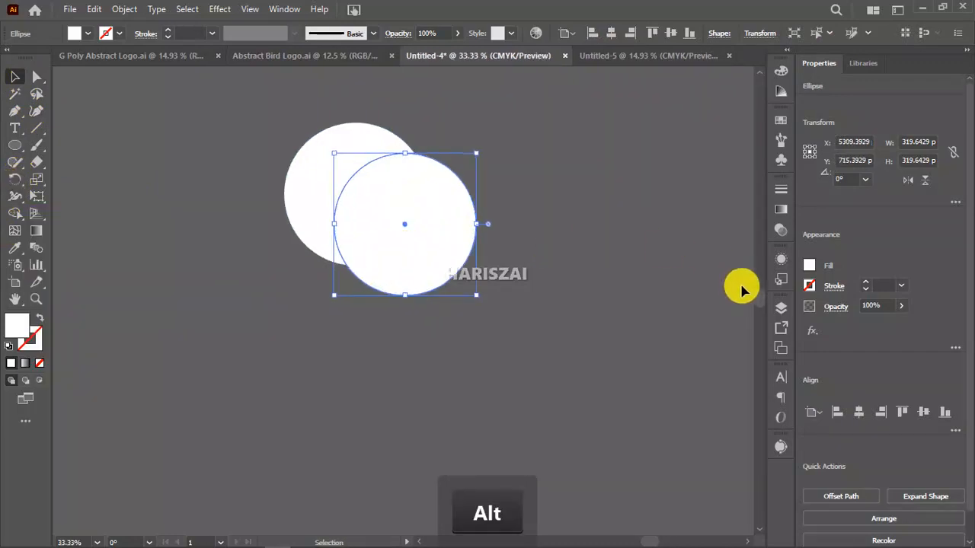
pyautogui.click(807, 268)
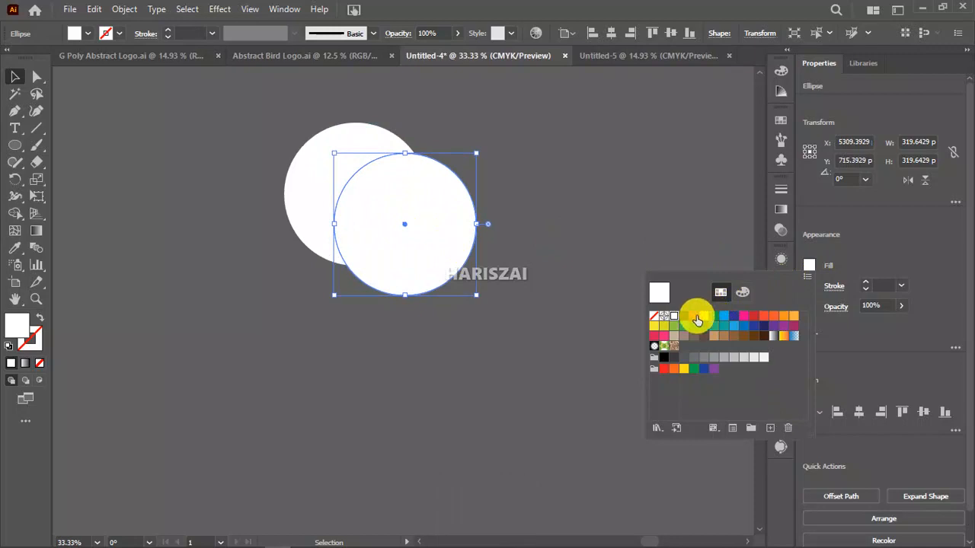
pyautogui.click(706, 320)
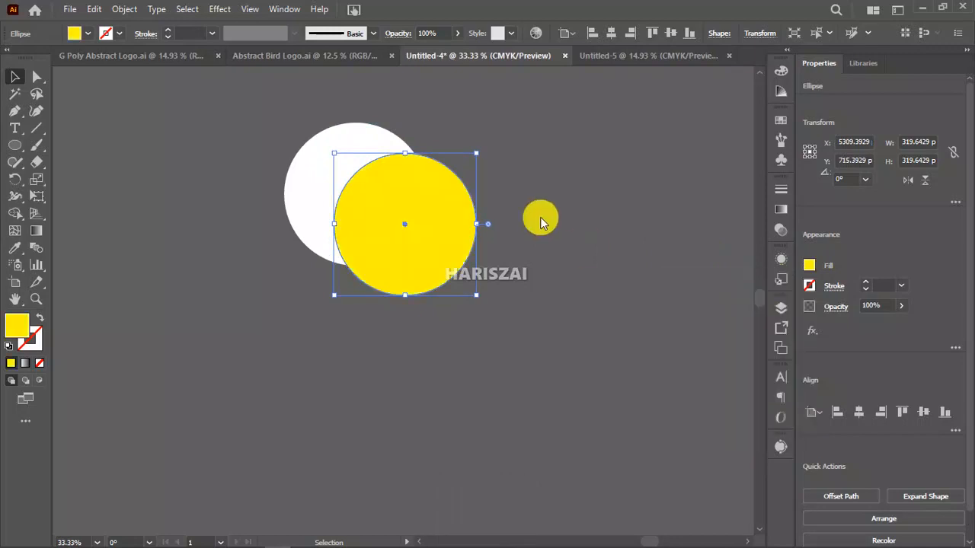
# Place a copy of the yellow circle overlapping the white circle's left side, adjusting it until it sits level with the white circle
pyautogui.moveTo(442, 255); pyautogui.dragTo(480, 267)
pyautogui.press('space')
pyautogui.moveTo(531, 183); pyautogui.dragTo(351, 274)
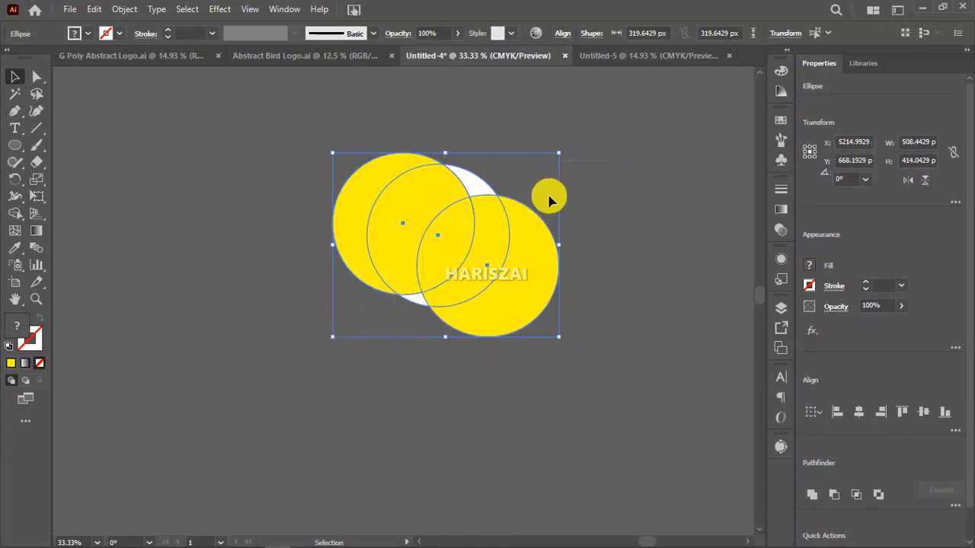
pyautogui.click(587, 198)
pyautogui.click(461, 251)
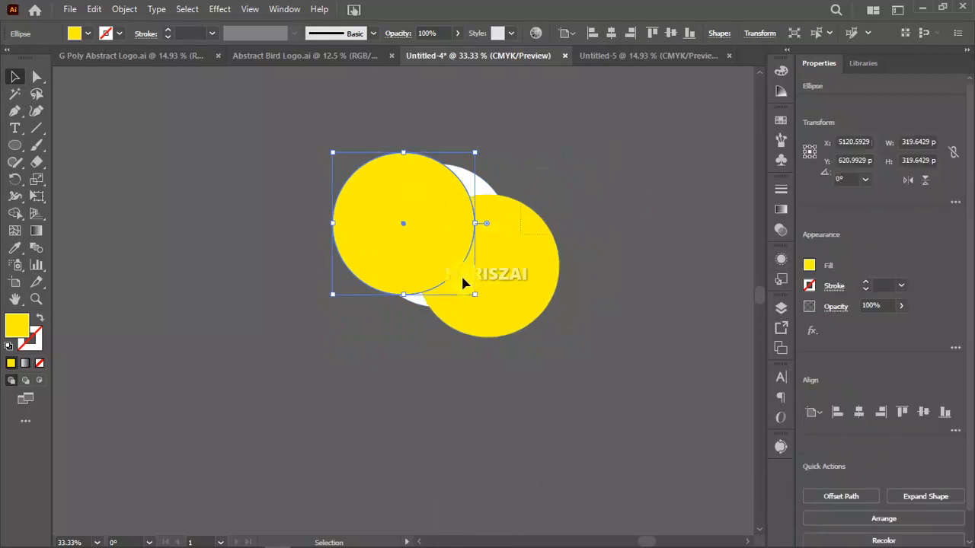
pyautogui.hotkey('ctrl', 'a')
pyautogui.click(592, 206)
pyautogui.moveTo(398, 257); pyautogui.dragTo(408, 268)
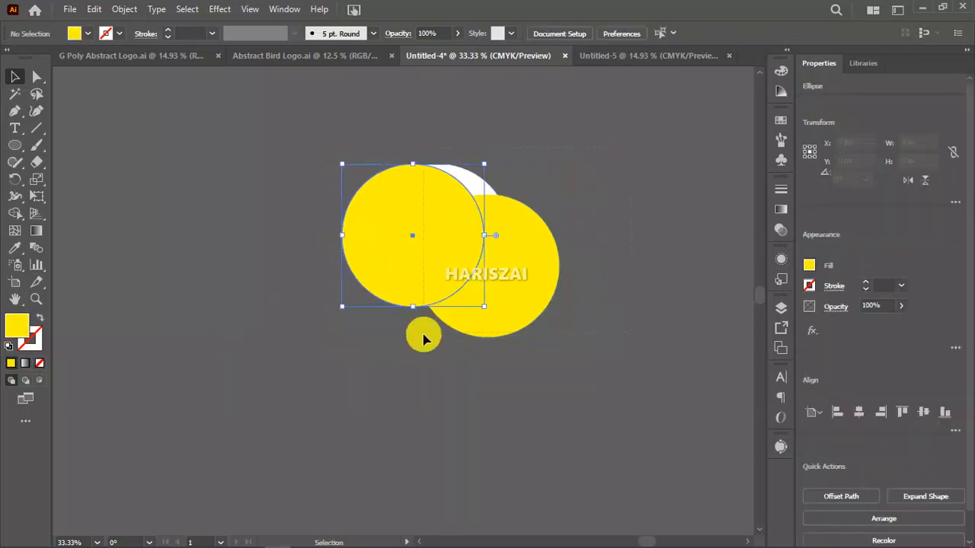
# Remove the outer regions and inner overlap of the three circles with the Shape Builder tool, keeping only a crescent
pyautogui.hotkey('ctrl', 'a')
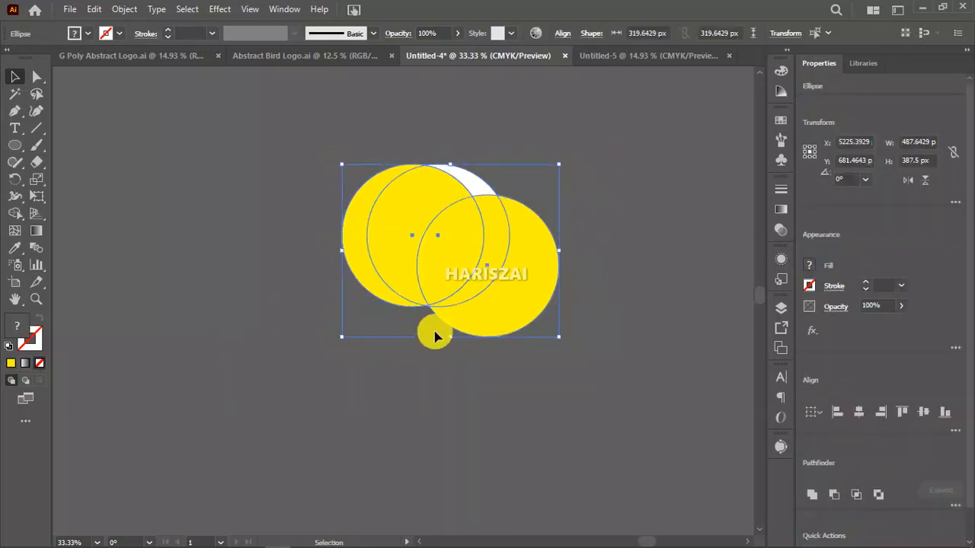
pyautogui.click(17, 214)
pyautogui.moveTo(404, 218); pyautogui.dragTo(290, 226)
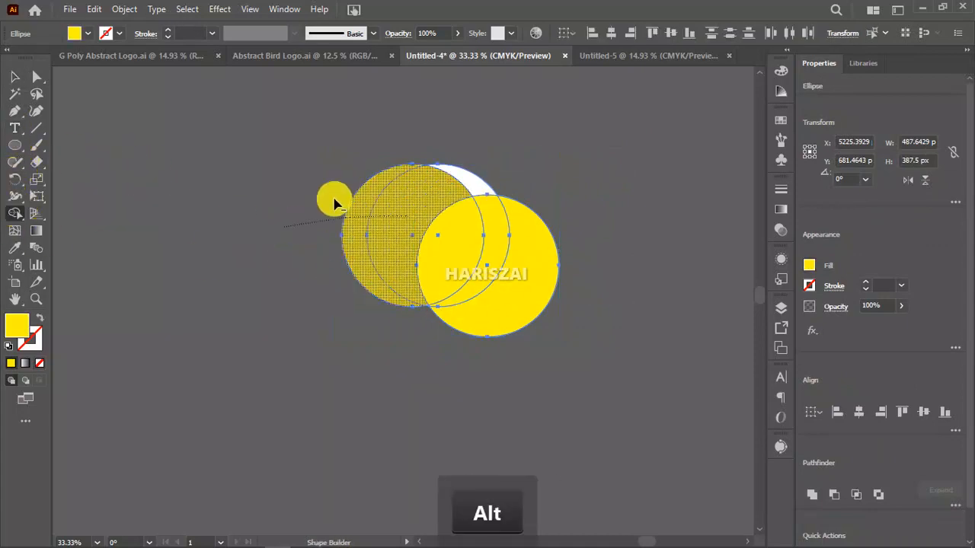
pyautogui.click(446, 178)
pyautogui.moveTo(551, 213); pyautogui.dragTo(455, 366)
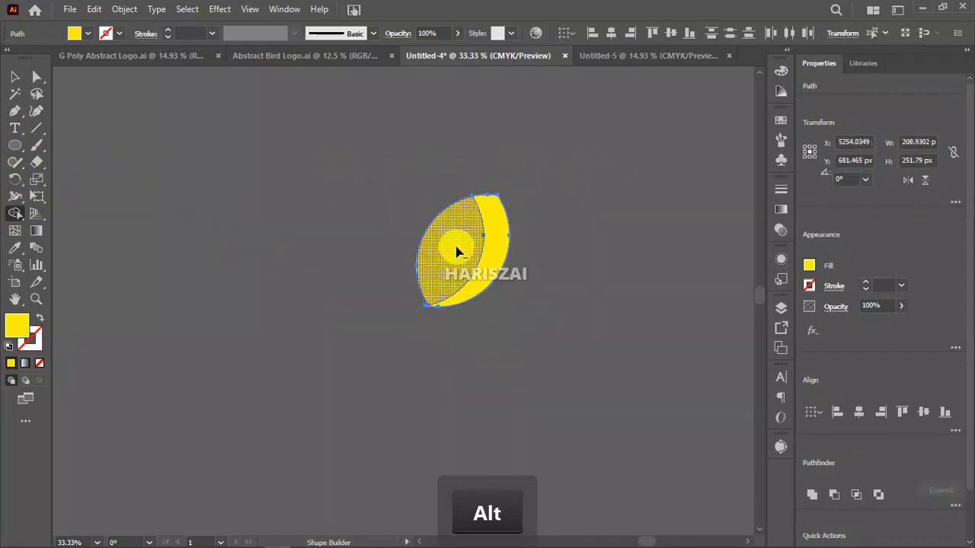
pyautogui.keyDown('alt'); pyautogui.click(456, 251); pyautogui.keyUp('alt')
pyautogui.click(13, 81)
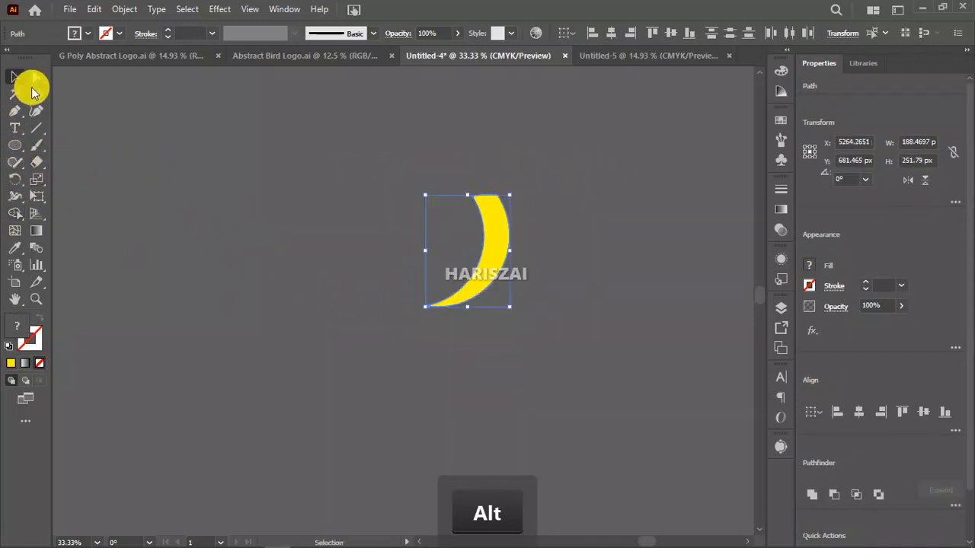
# Separate the yellow and white crescents and delete the white one
pyautogui.moveTo(508, 271); pyautogui.dragTo(598, 261)
pyautogui.moveTo(663, 262); pyautogui.dragTo(257, 174)
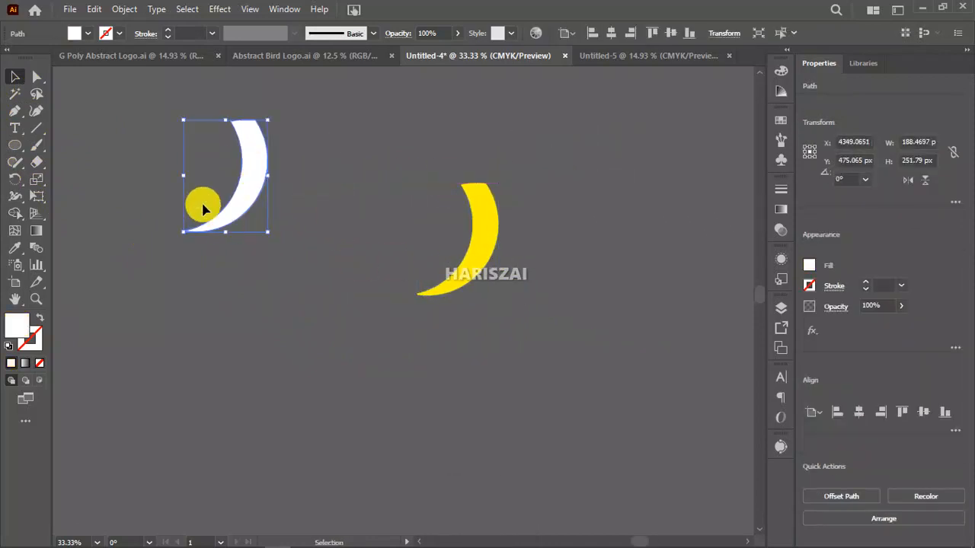
pyautogui.press('Delete')
# Copy the yellow crescent and paste the duplicate in front, exactly over the original
pyautogui.click(466, 259)
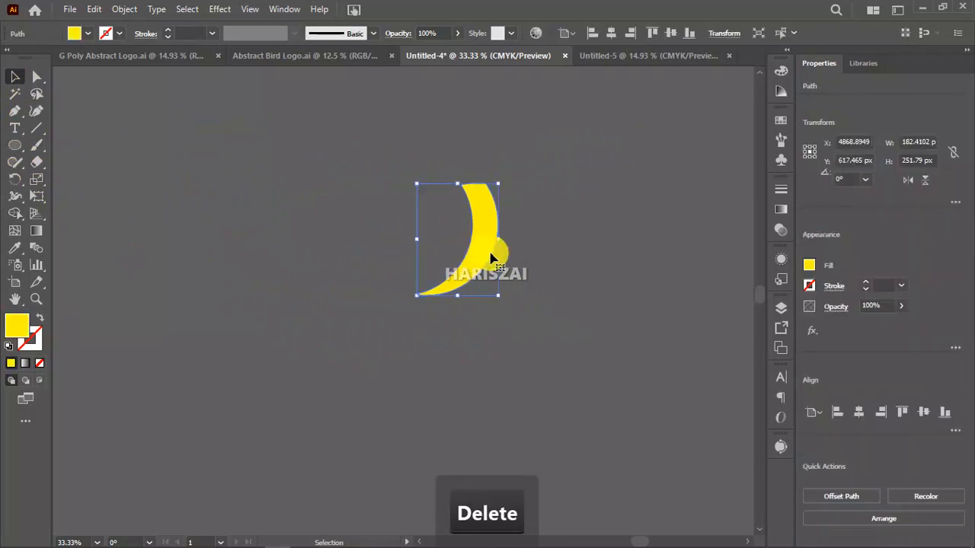
pyautogui.press('a')
pyautogui.hotkey('ctrl', 'c')
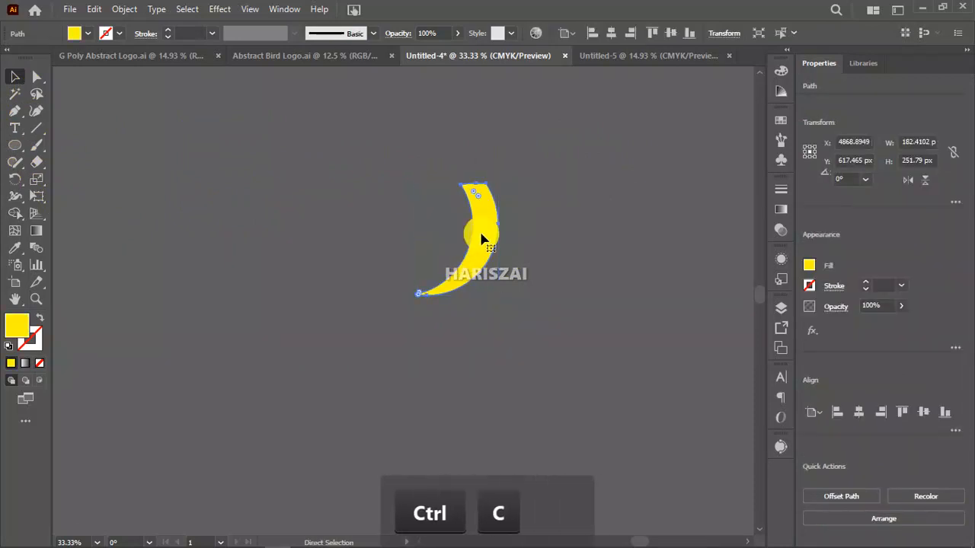
pyautogui.press('v')
pyautogui.hotkey('ctrl', 'f')
pyautogui.hotkey('ctrl', 'f')
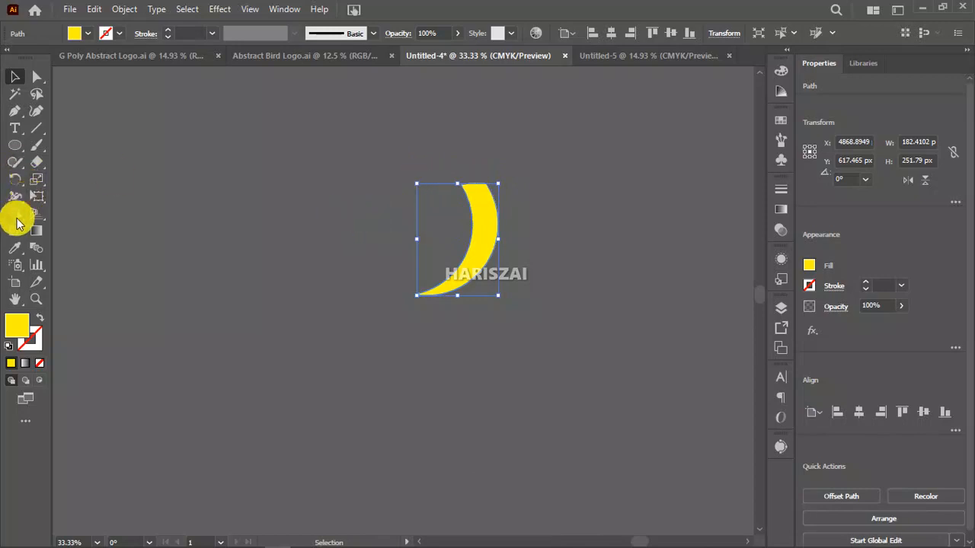
# Rotate the front crescent copy by about 6° counterclockwise around its lower tip
pyautogui.click(17, 184)
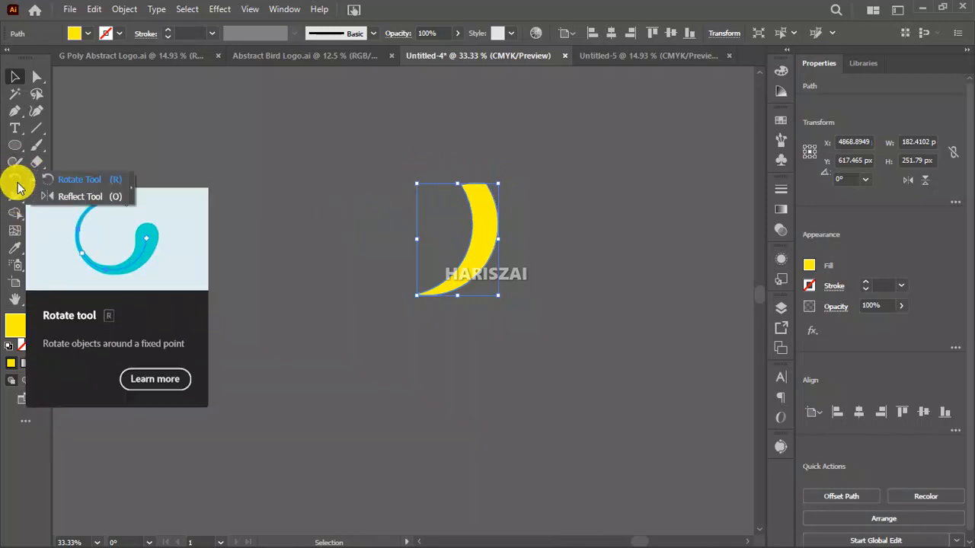
pyautogui.moveTo(442, 278); pyautogui.dragTo(411, 284)
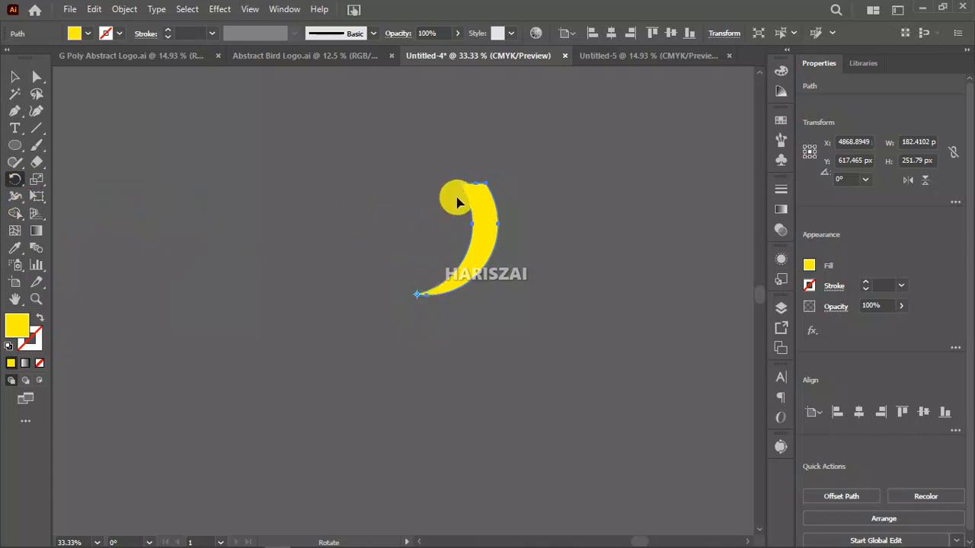
pyautogui.moveTo(461, 190); pyautogui.dragTo(448, 194)
pyautogui.click(15, 76)
# Fill both crescents with dark blue, trying the green and light blue swatches first
pyautogui.click(577, 168)
pyautogui.click(455, 249)
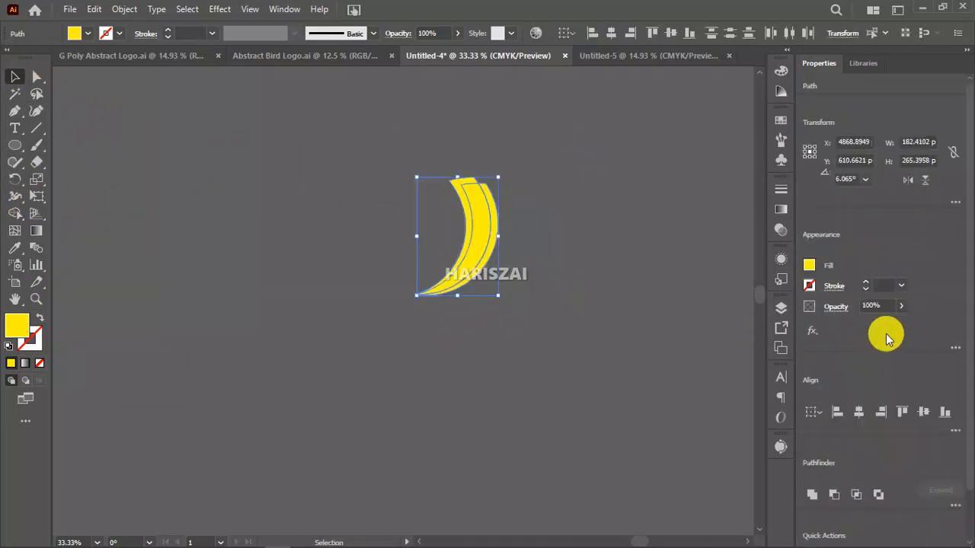
pyautogui.click(809, 265)
pyautogui.click(716, 316)
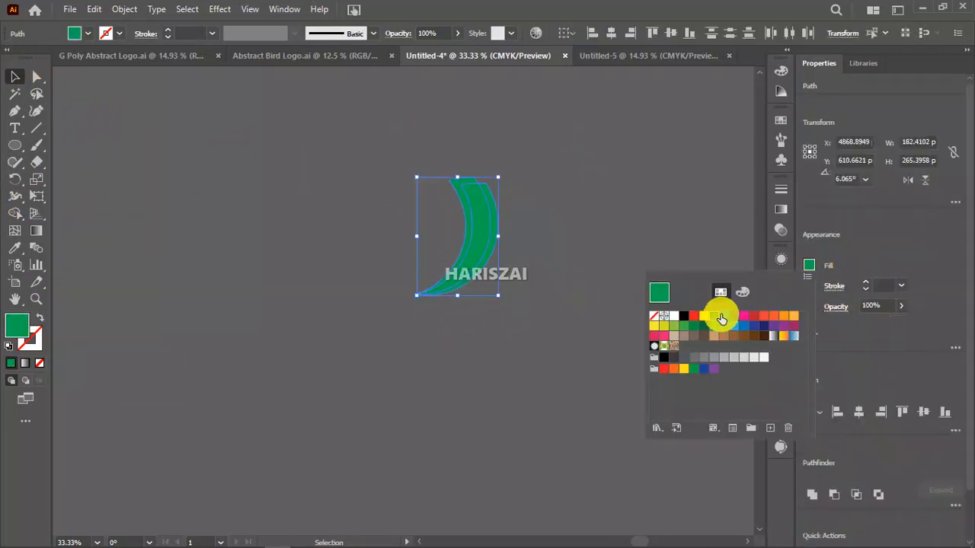
pyautogui.click(724, 316)
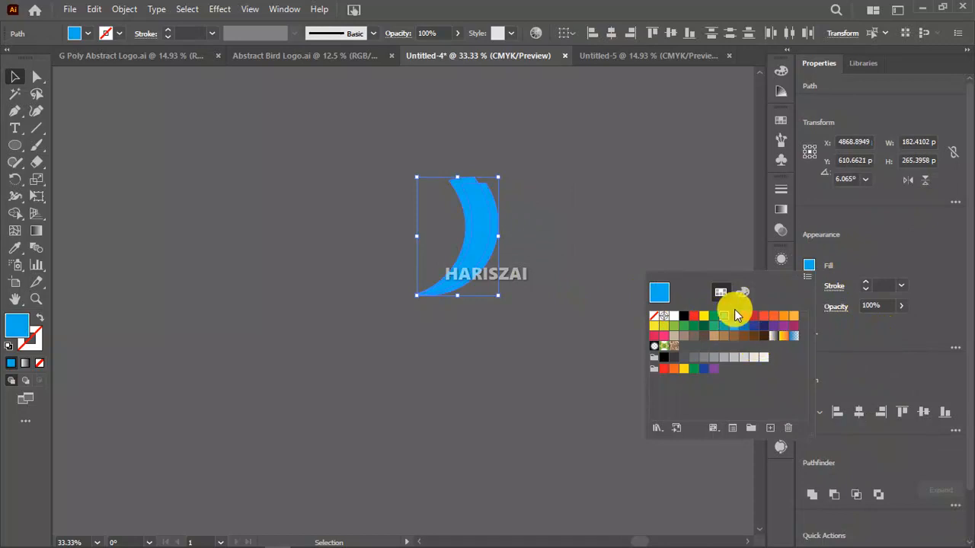
pyautogui.click(764, 322)
pyautogui.click(766, 326)
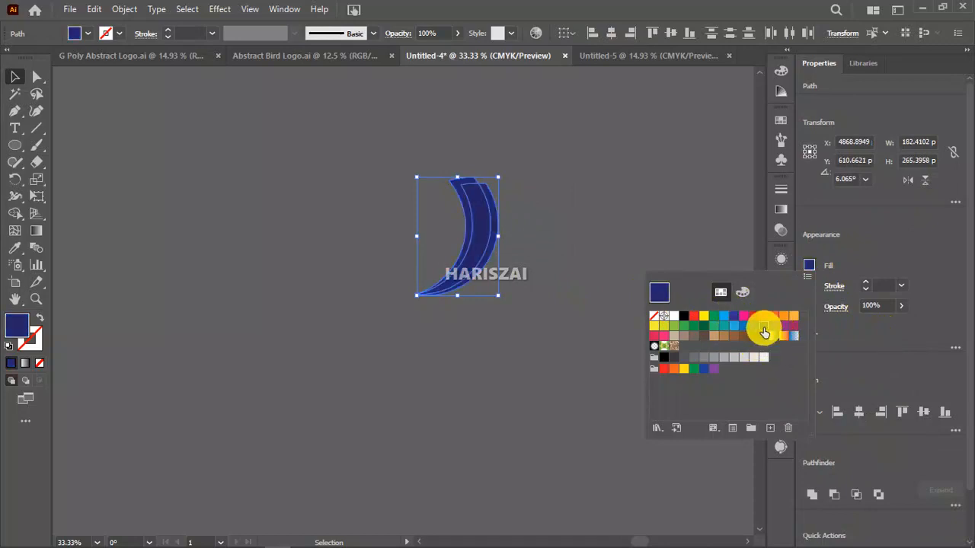
pyautogui.click(596, 218)
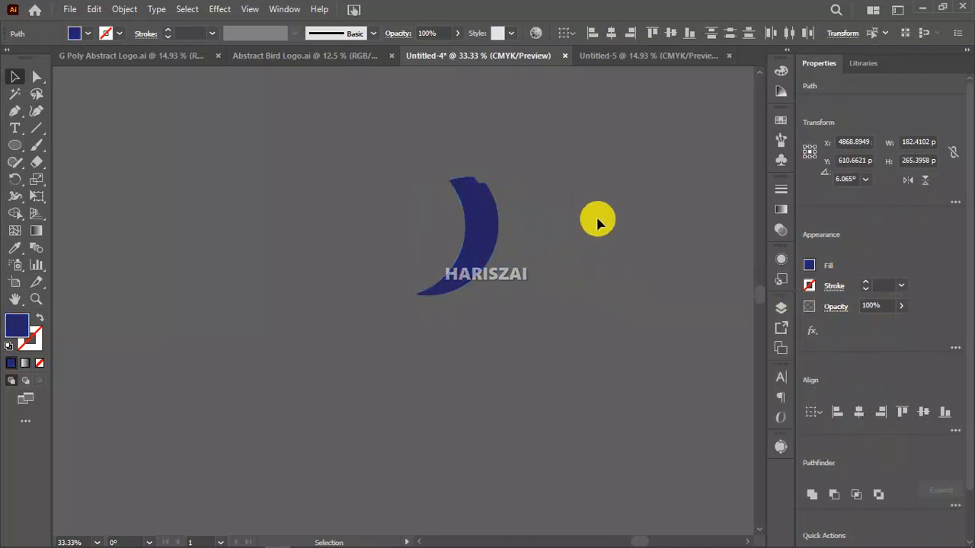
# Set the rotated crescent's blending mode to Multiply
pyautogui.click(481, 218)
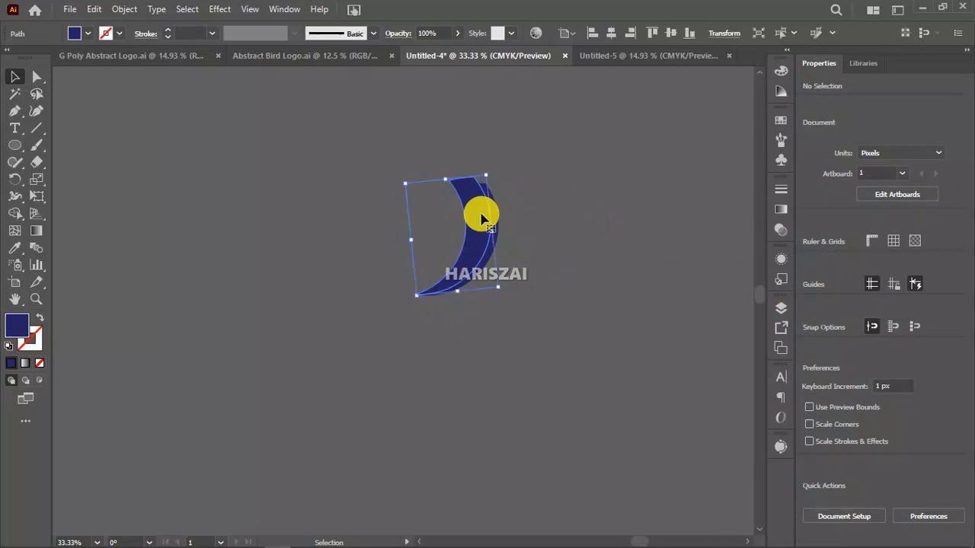
pyautogui.click(836, 308)
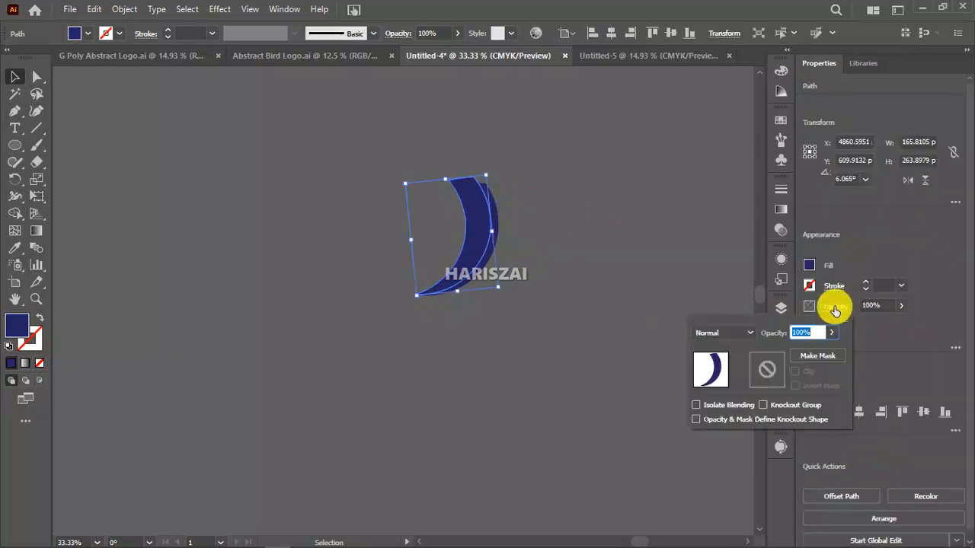
pyautogui.click(736, 332)
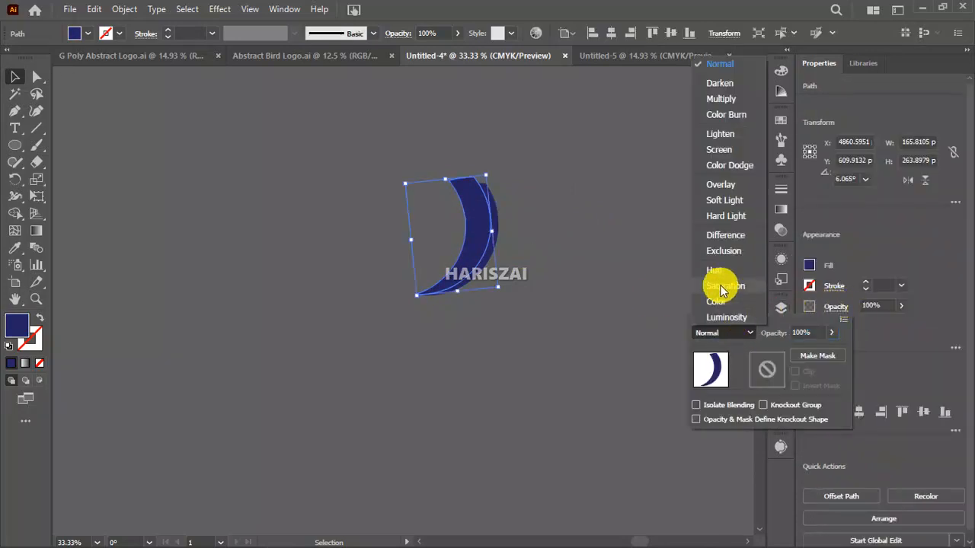
pyautogui.click(730, 99)
# Select both overlapping crescents and group them
pyautogui.moveTo(548, 162); pyautogui.dragTo(367, 370)
pyautogui.press('space')
pyautogui.moveTo(491, 286); pyautogui.dragTo(567, 283)
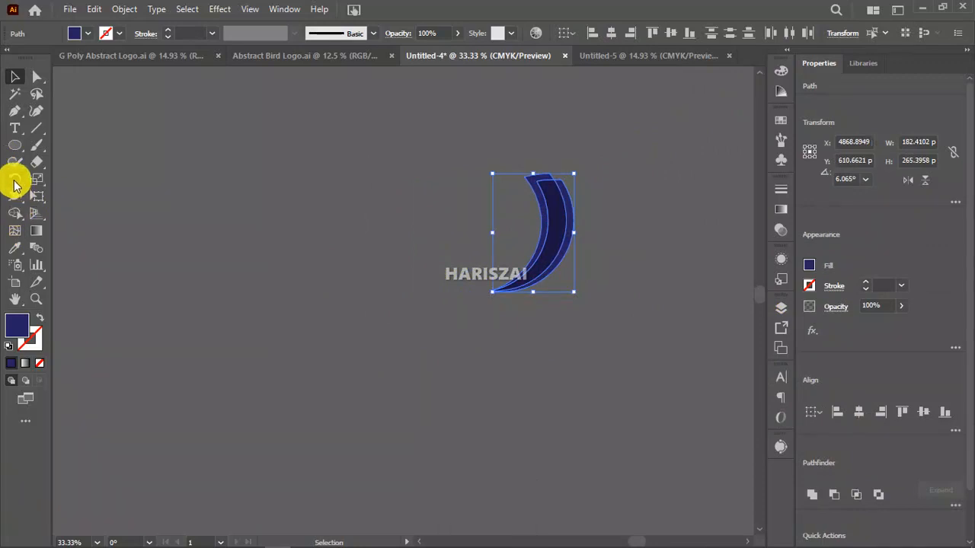
pyautogui.press('ctrl')
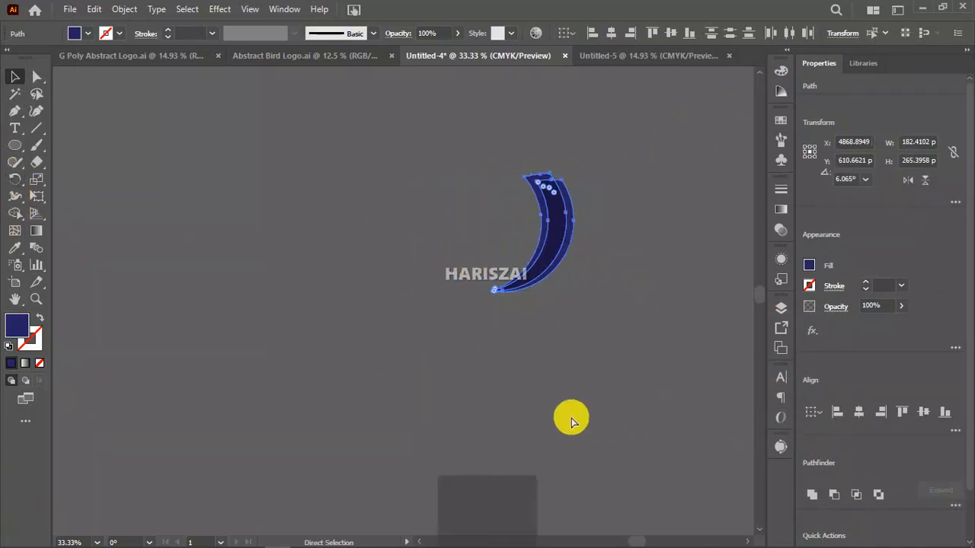
pyautogui.hotkey('ctrl', 'g')
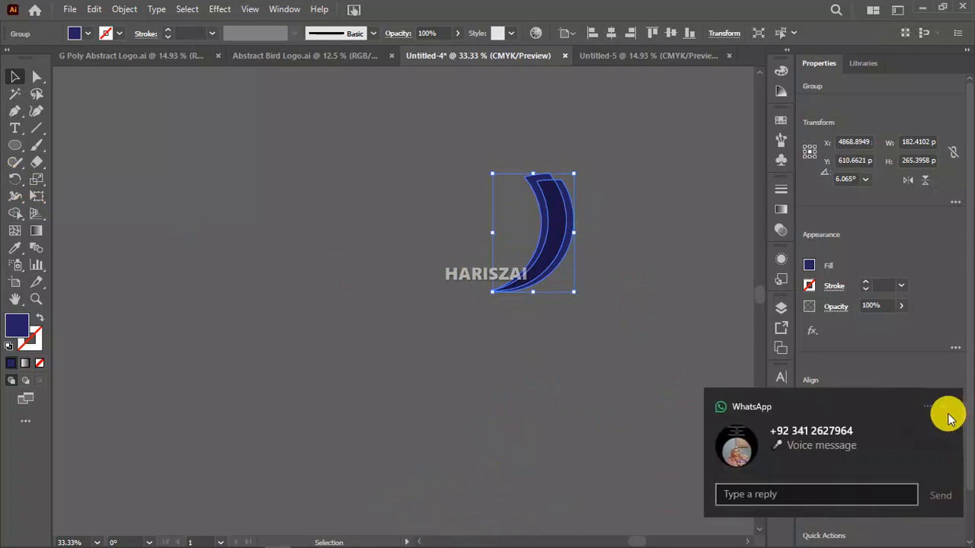
# Make a copy of the crescent group rotated 45° around its lower tip
pyautogui.click(944, 412)
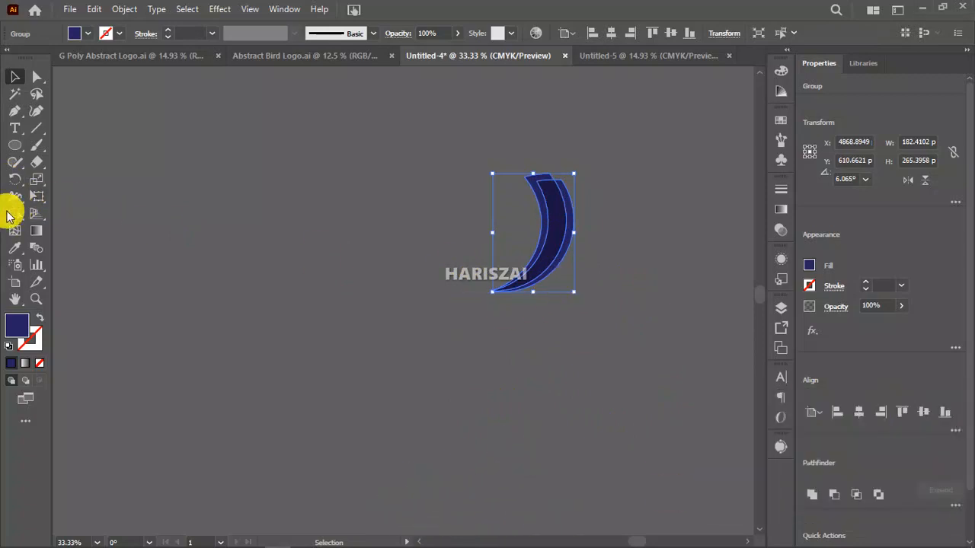
pyautogui.click(15, 181)
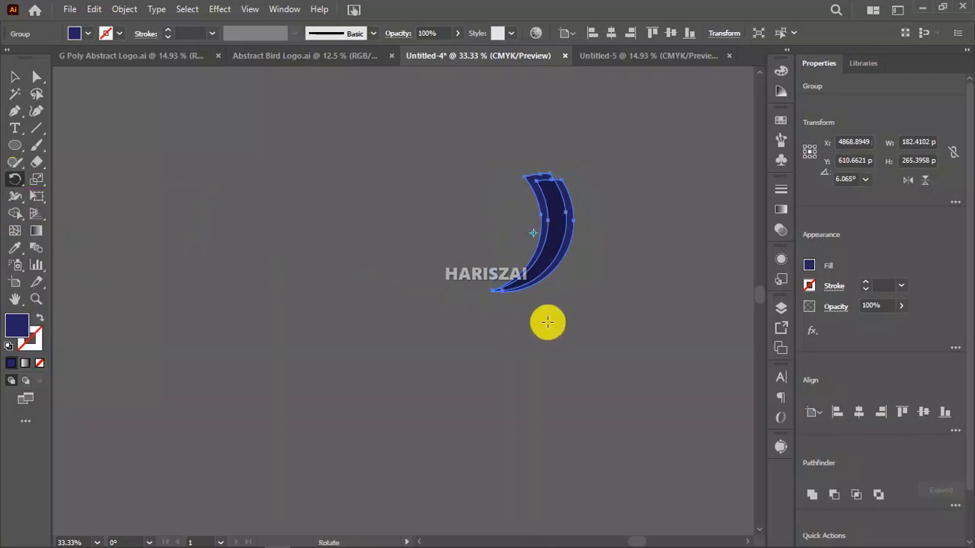
pyautogui.keyDown('alt'); pyautogui.click(492, 290); pyautogui.keyUp('alt')
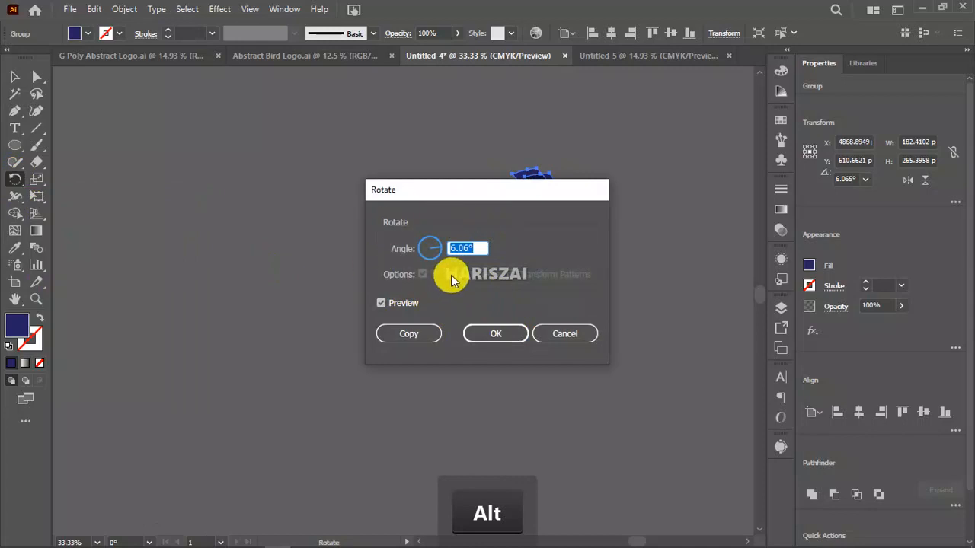
pyautogui.moveTo(476, 196); pyautogui.dragTo(567, 284)
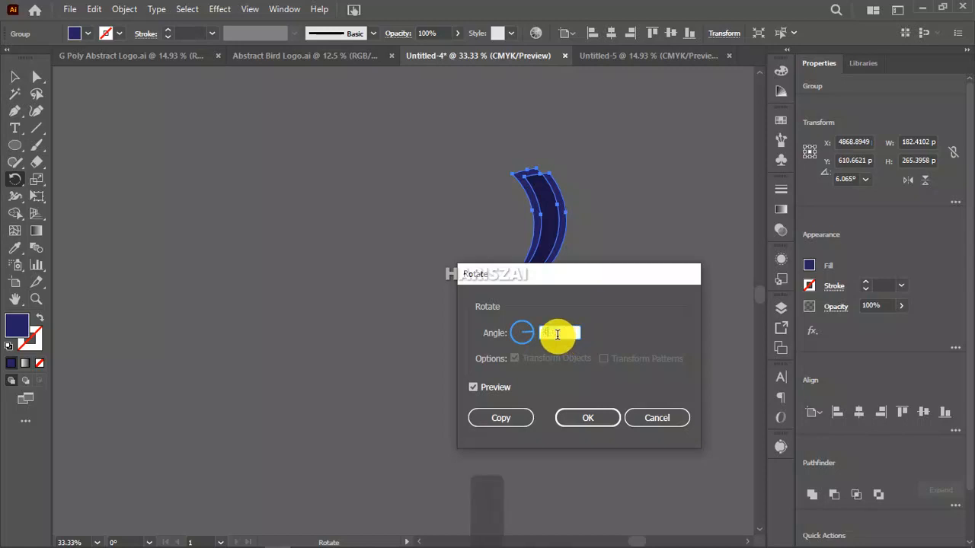
pyautogui.write('45')
pyautogui.click(506, 423)
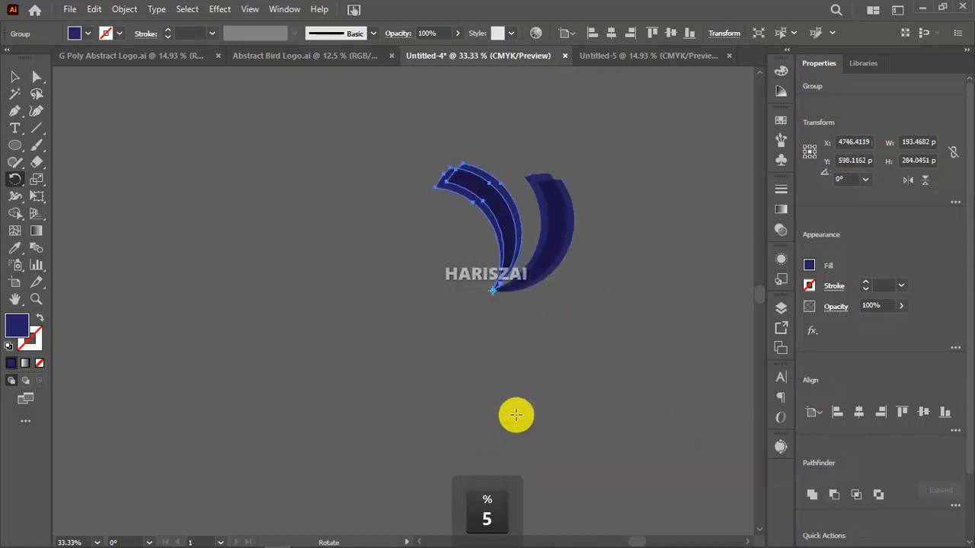
# Repeat the rotated copy around the shared tip until the crescents form a full eight-piece circle
pyautogui.hotkey('ctrl', 'd')
pyautogui.hotkey('ctrl', 'd')
pyautogui.hotkey('ctrl', 'd')
pyautogui.hotkey('ctrl', 'd')
pyautogui.hotkey('ctrl', 'd')
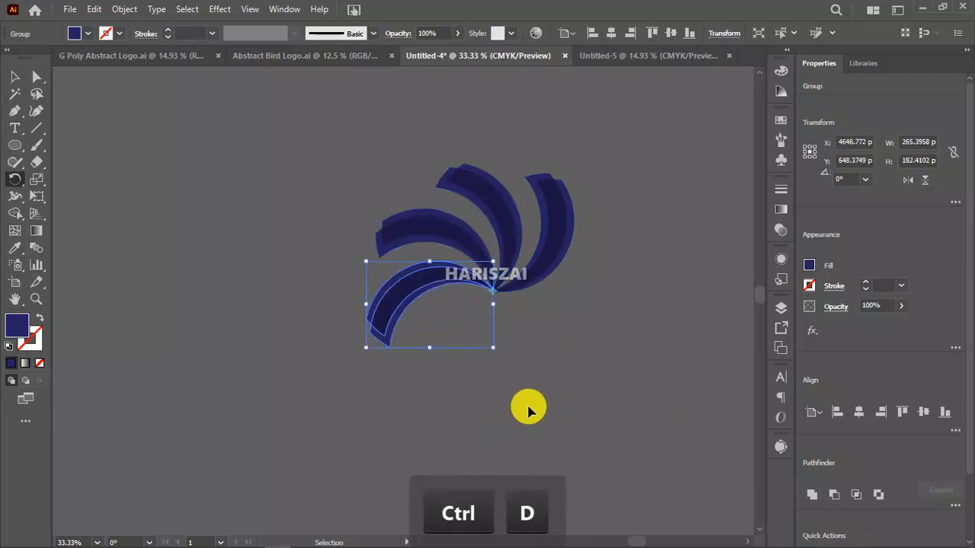
pyautogui.hotkey('ctrl', 'd')
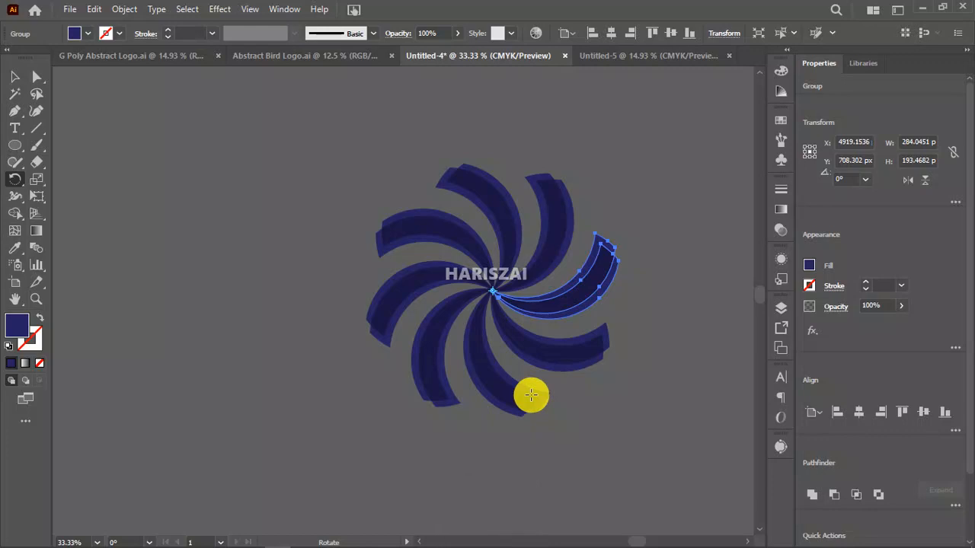
# Undo the repeated copies back to the original crescent group and its first rotated copy
pyautogui.hotkey('ctrl', 'z')
pyautogui.hotkey('ctrl', 'z')
pyautogui.hotkey('ctrl', 'z')
pyautogui.hotkey('ctrl', 'z')
pyautogui.hotkey('ctrl', 'z')
pyautogui.hotkey('ctrl', 'z')
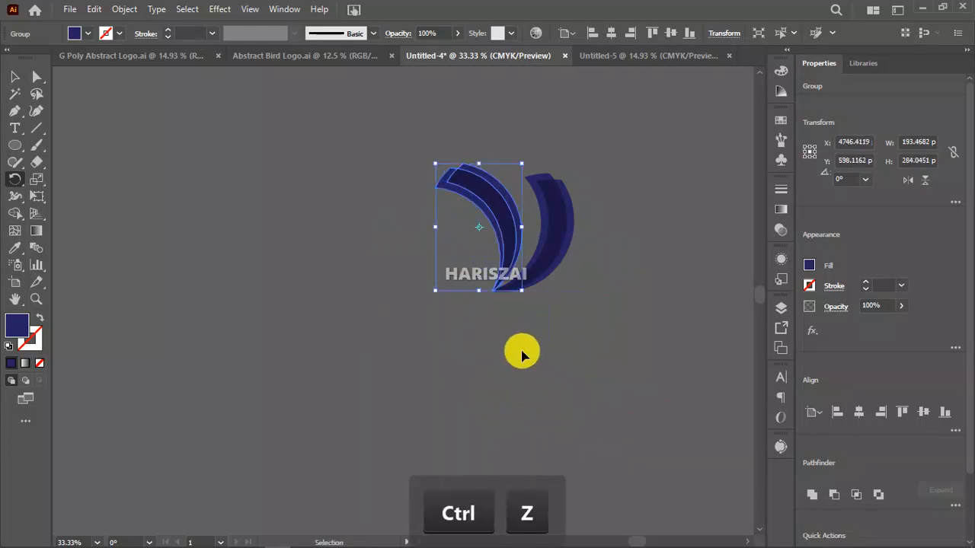
# Repeat the 45° rotated copy twice to make a fan of four crescents, then deselect it
pyautogui.hotkey('ctrl', 'd')
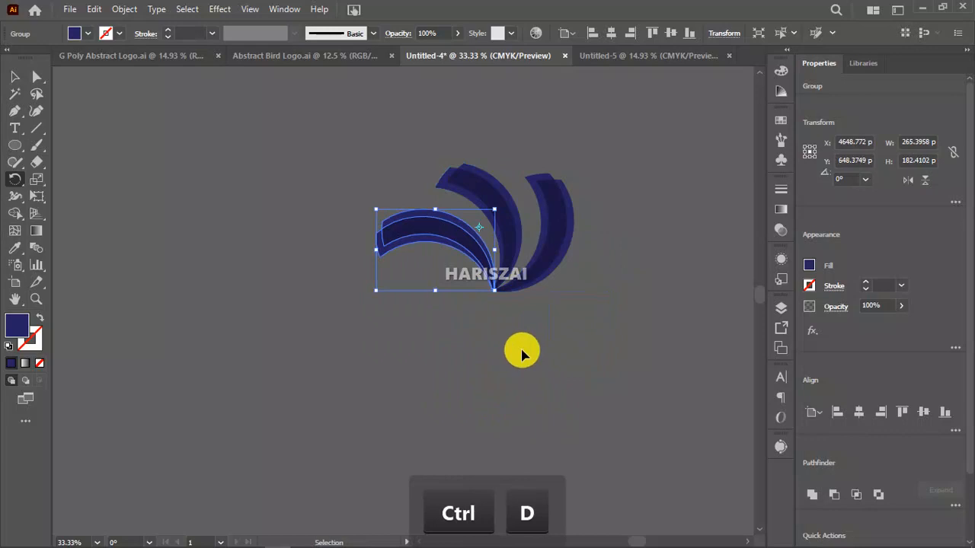
pyautogui.hotkey('ctrl', 'd')
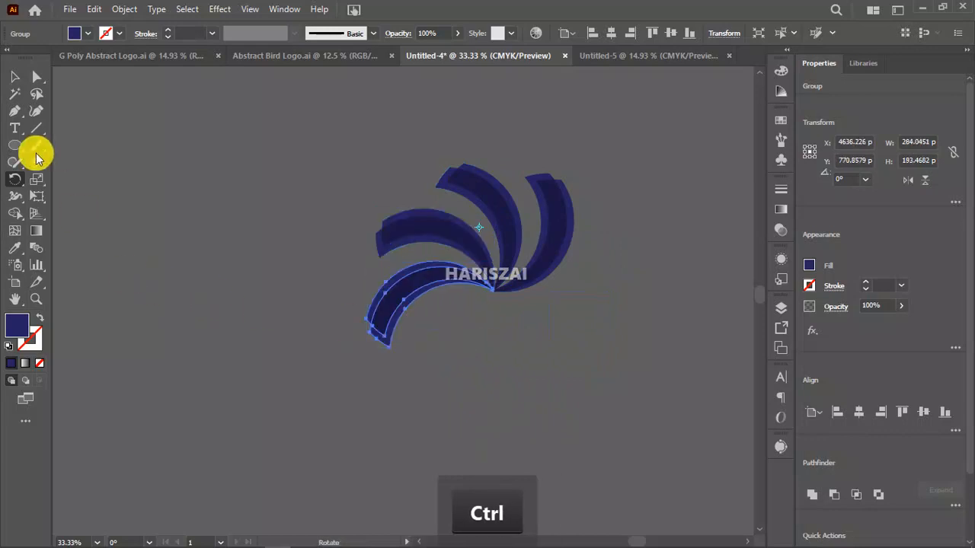
pyautogui.click(15, 76)
pyautogui.click(507, 304)
# Select all four crescent groups and move them onto the upper part of the artboard at its horizontal centre
pyautogui.scroll(-2, 507, 307)
pyautogui.moveTo(373, 319); pyautogui.dragTo(503, 292)
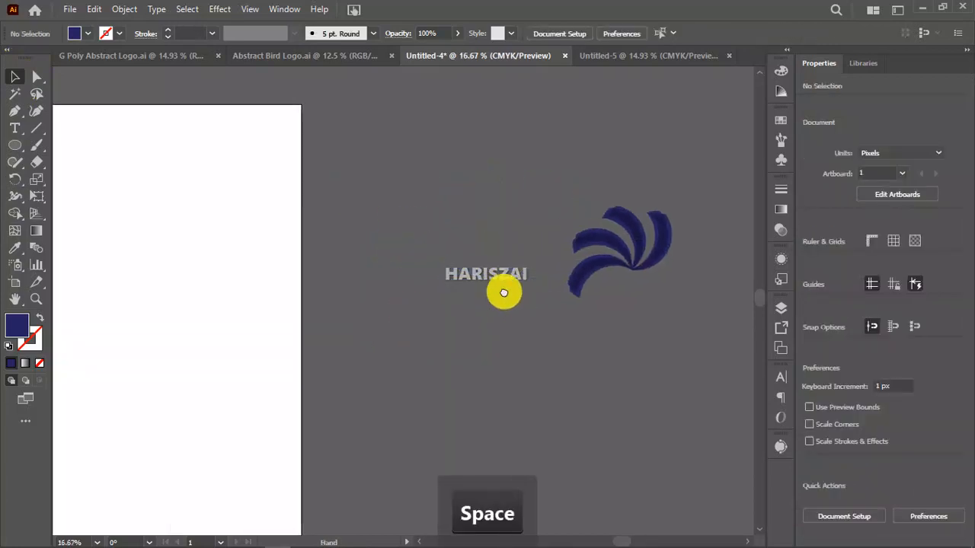
pyautogui.moveTo(670, 189); pyautogui.dragTo(541, 363)
pyautogui.moveTo(587, 255); pyautogui.dragTo(176, 298)
pyautogui.moveTo(319, 309); pyautogui.dragTo(740, 312)
pyautogui.moveTo(609, 290); pyautogui.dragTo(453, 281)
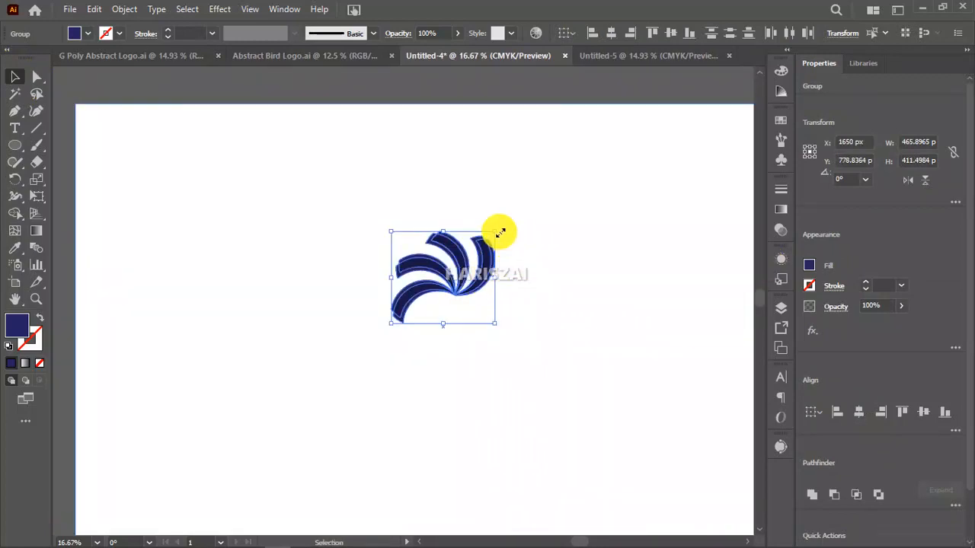
# Rotate the four crescents clockwise so the fan opens upward, and reposition them on the artboard
pyautogui.moveTo(518, 248)
pyautogui.mouseDown()
pyautogui.moveTo(529, 277)
pyautogui.moveTo(528, 264)
pyautogui.mouseUp()
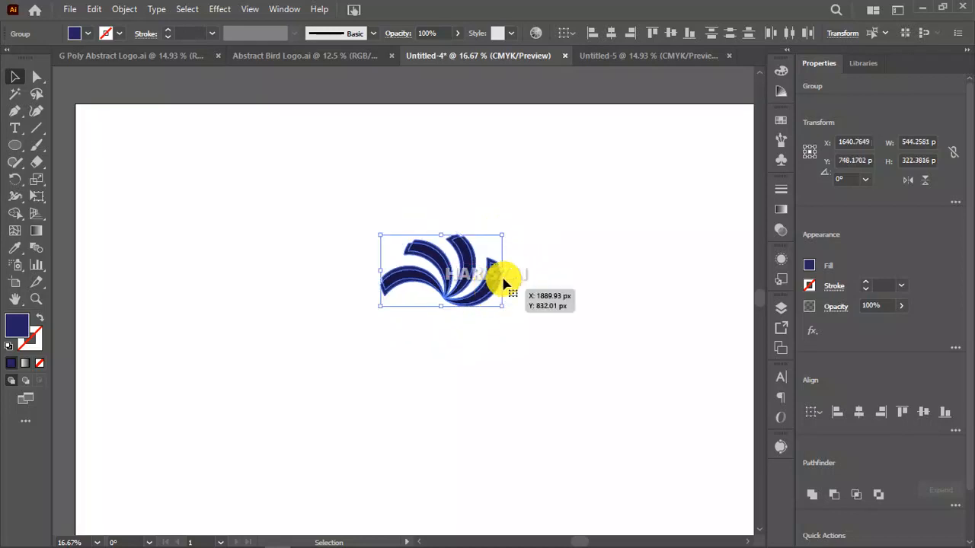
pyautogui.moveTo(480, 305)
pyautogui.mouseDown()
pyautogui.moveTo(491, 278)
pyautogui.moveTo(494, 295)
pyautogui.mouseUp()
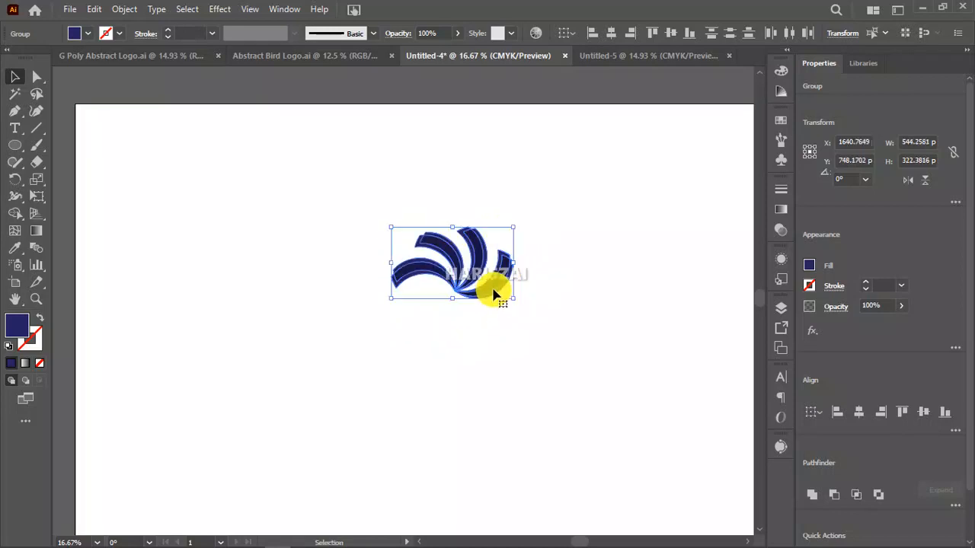
pyautogui.moveTo(492, 283); pyautogui.dragTo(468, 289)
# Group the four crescents, enlarge the group to about 816 x 483 px and centre it horizontally on the artboard
pyautogui.scroll(-2, 438, 246)
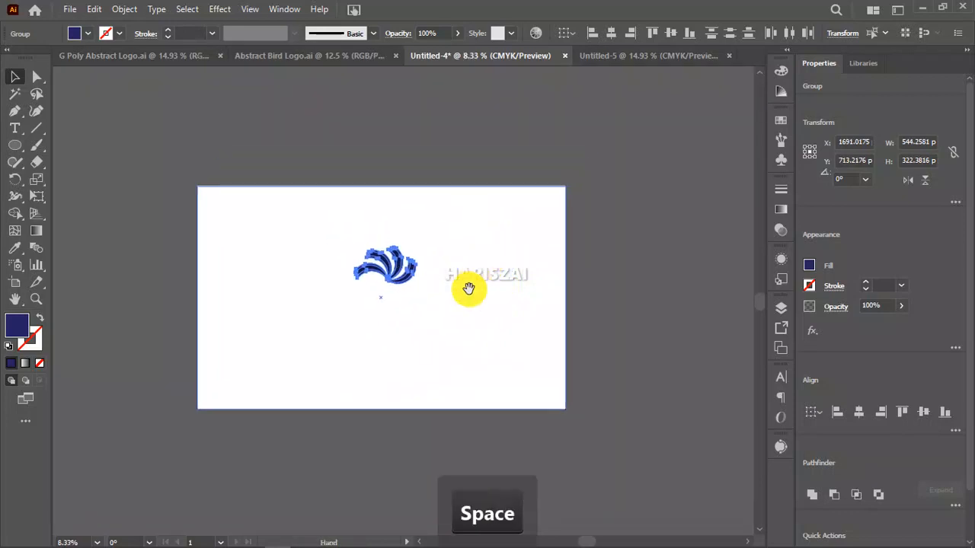
pyautogui.hotkey('ctrl', 'g')
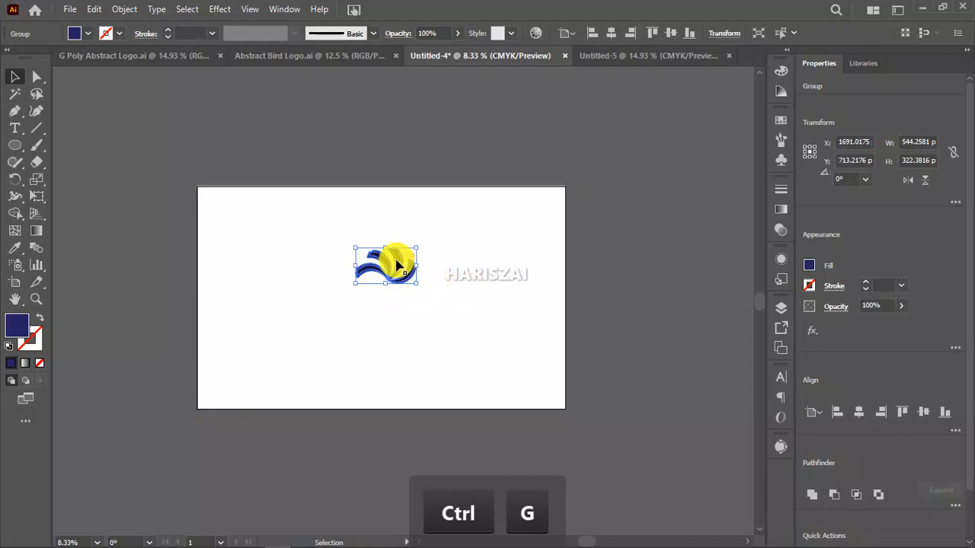
pyautogui.moveTo(417, 252)
pyautogui.mouseDown()
pyautogui.moveTo(450, 226)
pyautogui.moveTo(405, 261)
pyautogui.mouseUp()
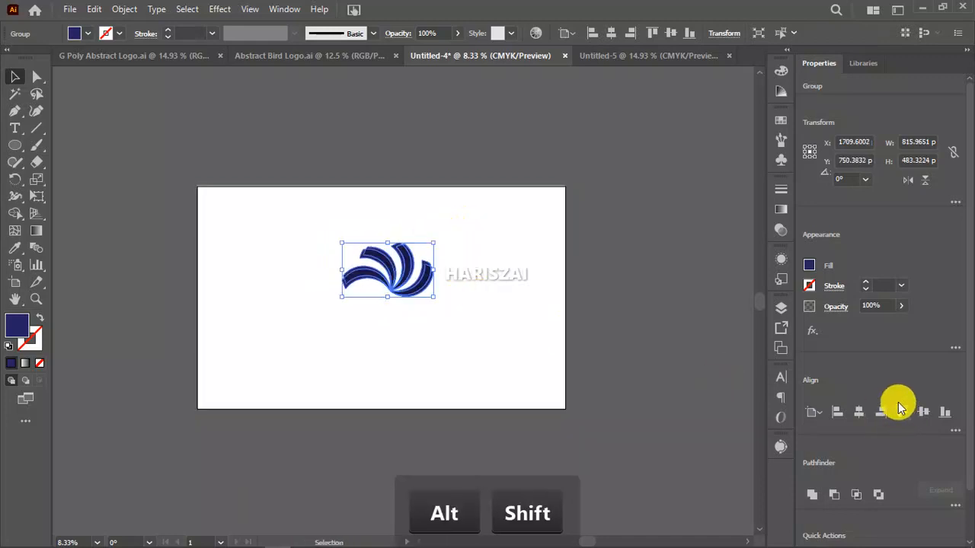
pyautogui.click(642, 332)
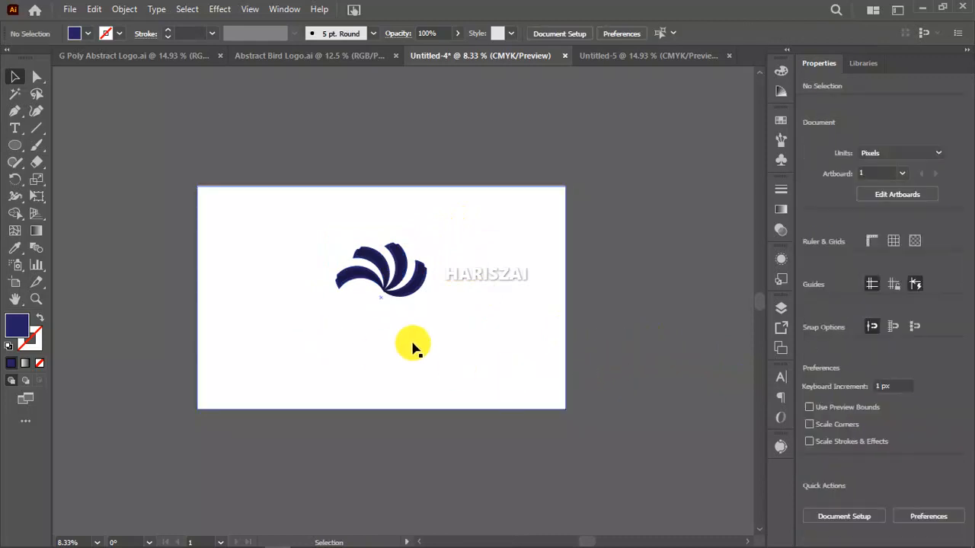
# Add the text "Creative", scale it to about 1009 px wide and place it below the crescent symbol
pyautogui.keyDown('alt'); pyautogui.scroll(2, 400, 291); pyautogui.keyUp('alt')
pyautogui.keyDown('alt'); pyautogui.scroll(-1, 453, 305); pyautogui.keyUp('alt')
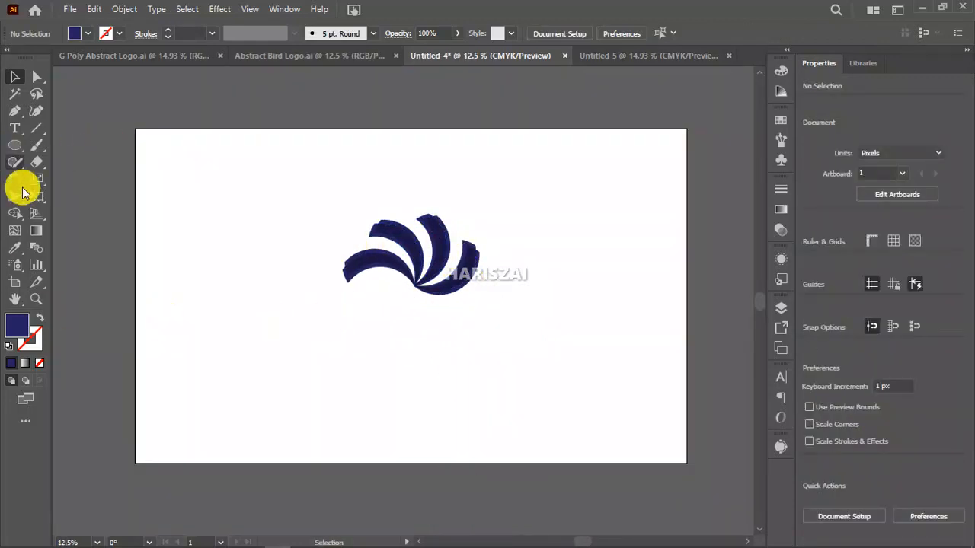
pyautogui.click(15, 128)
pyautogui.click(349, 98)
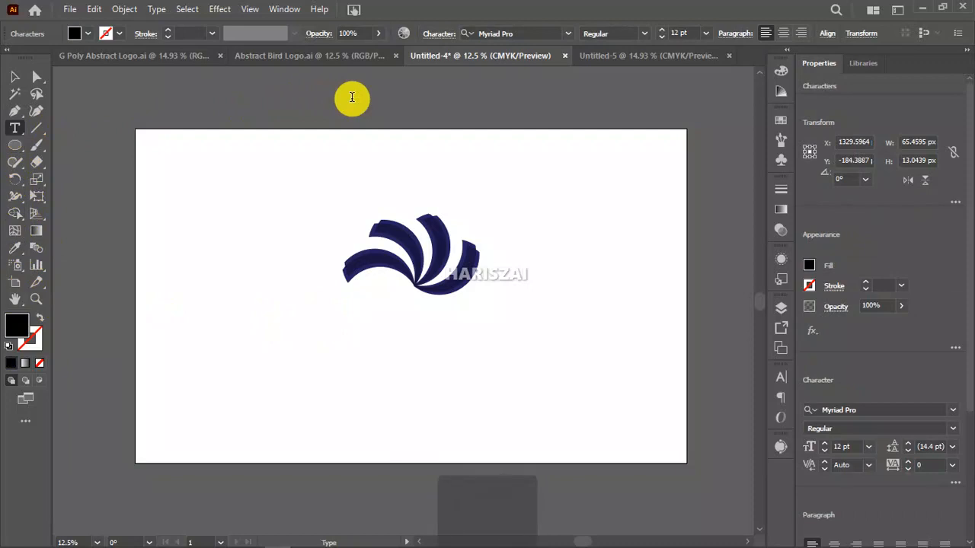
pyautogui.write('CREATIV')
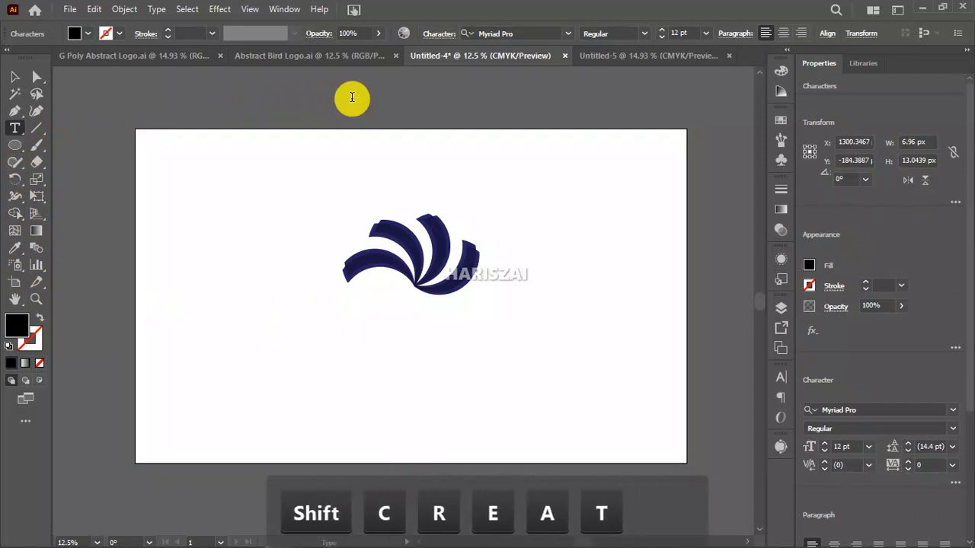
pyautogui.click(15, 76)
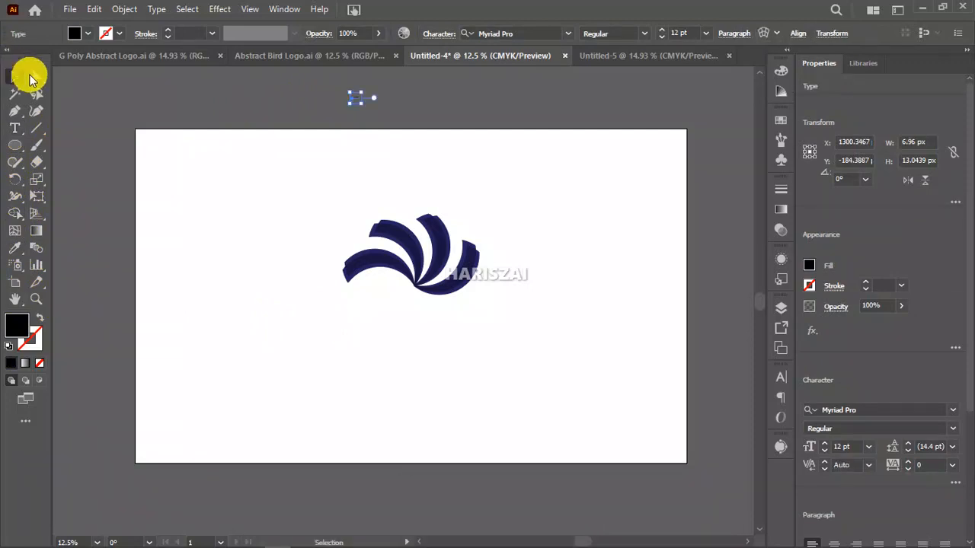
pyautogui.moveTo(360, 92); pyautogui.dragTo(413, 328)
# Recolour the "Creative" text with the dark blue sampled from the crescent symbol
pyautogui.click(15, 248)
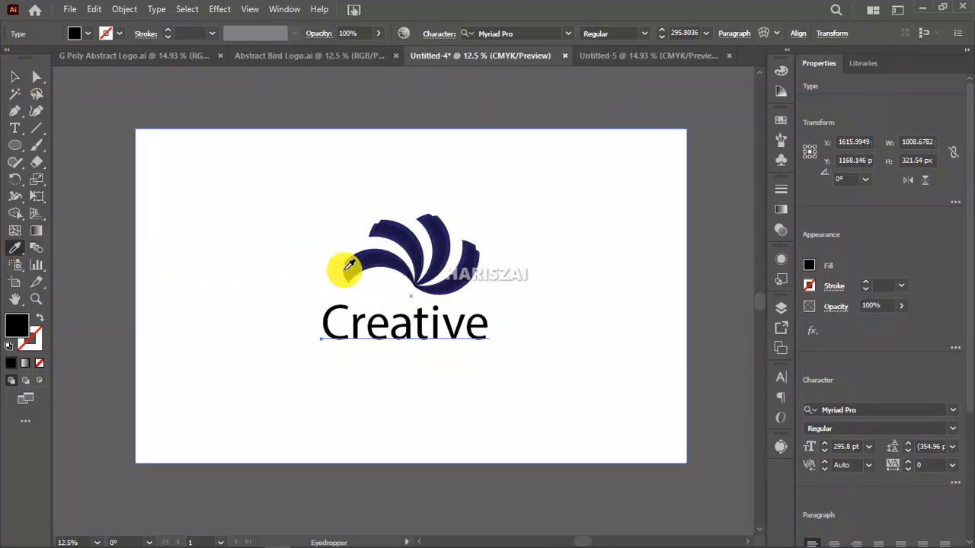
pyautogui.click(438, 222)
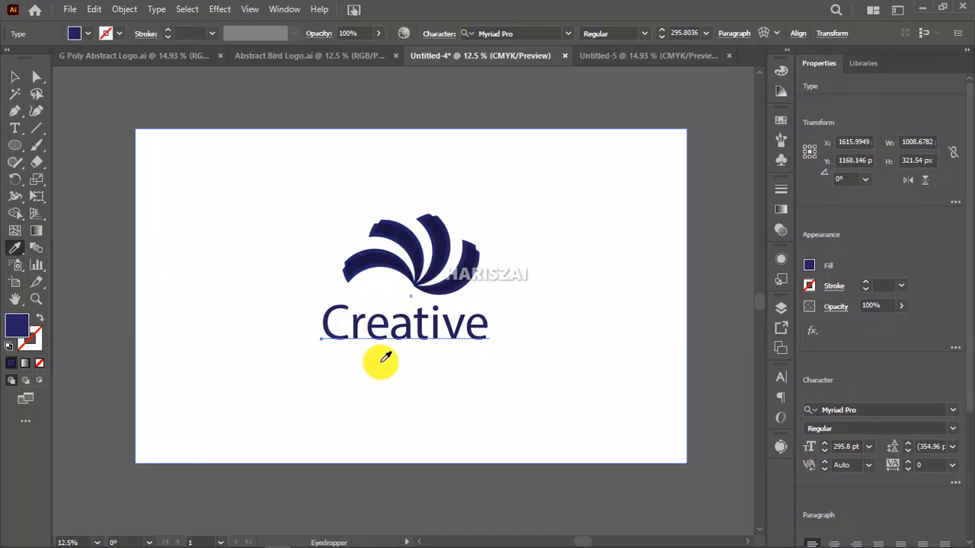
pyautogui.click(14, 78)
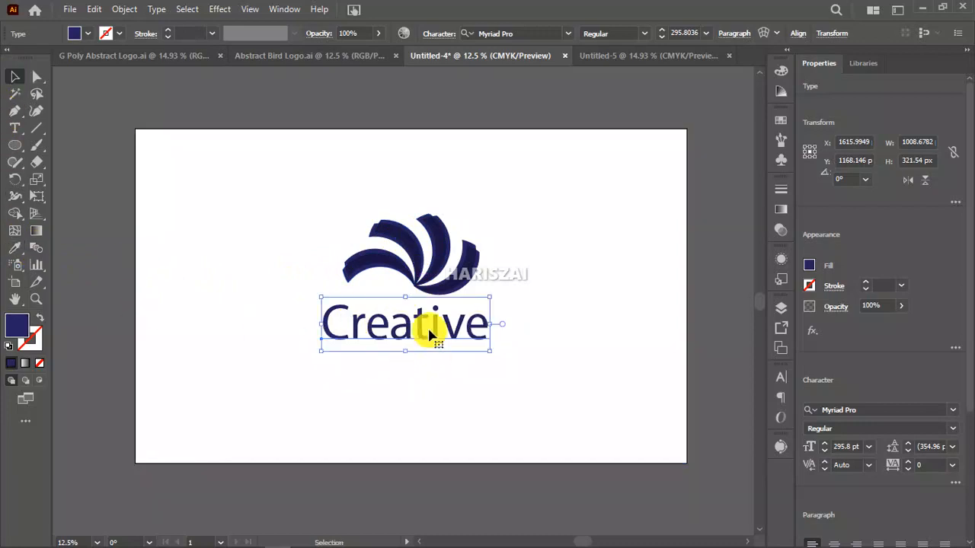
# Reposition "Creative", duplicate it directly below and replace the copy's text with "your tagline here"
pyautogui.moveTo(416, 327); pyautogui.dragTo(434, 358)
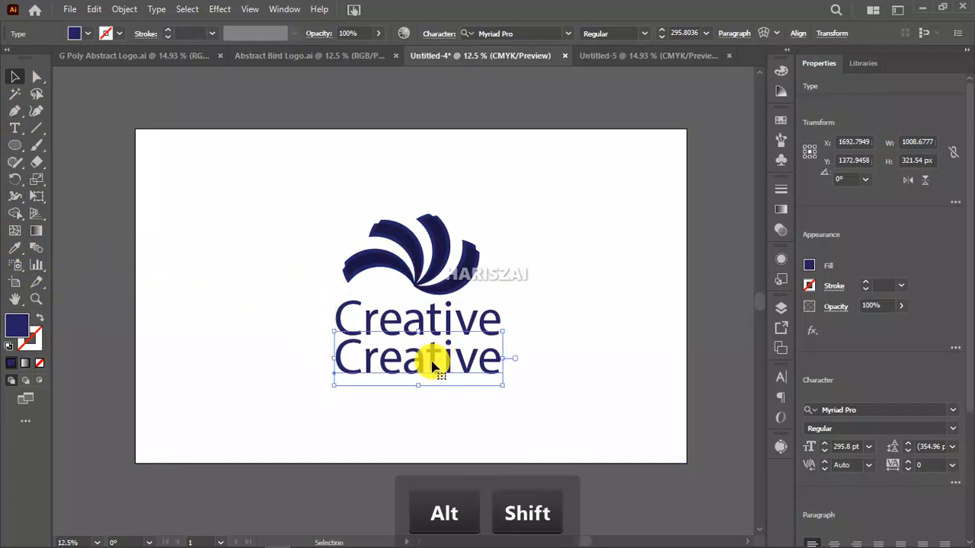
pyautogui.doubleClick(432, 359)
pyautogui.doubleClick(432, 359)
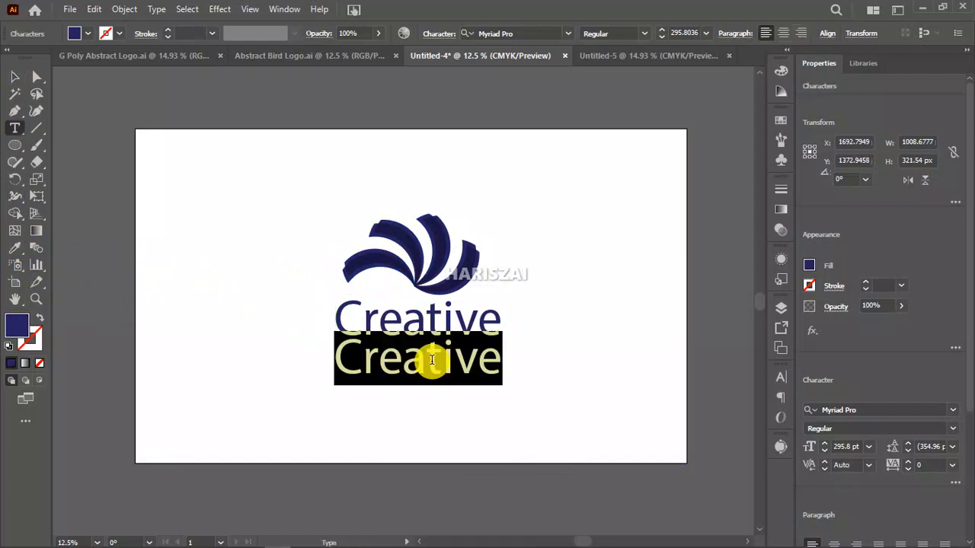
pyautogui.write('your ')
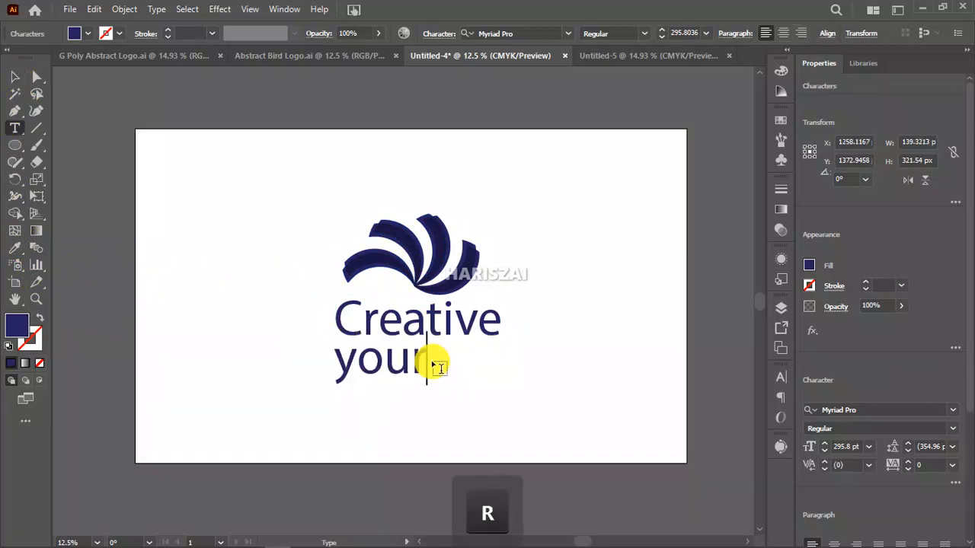
pyautogui.write('tagline here')
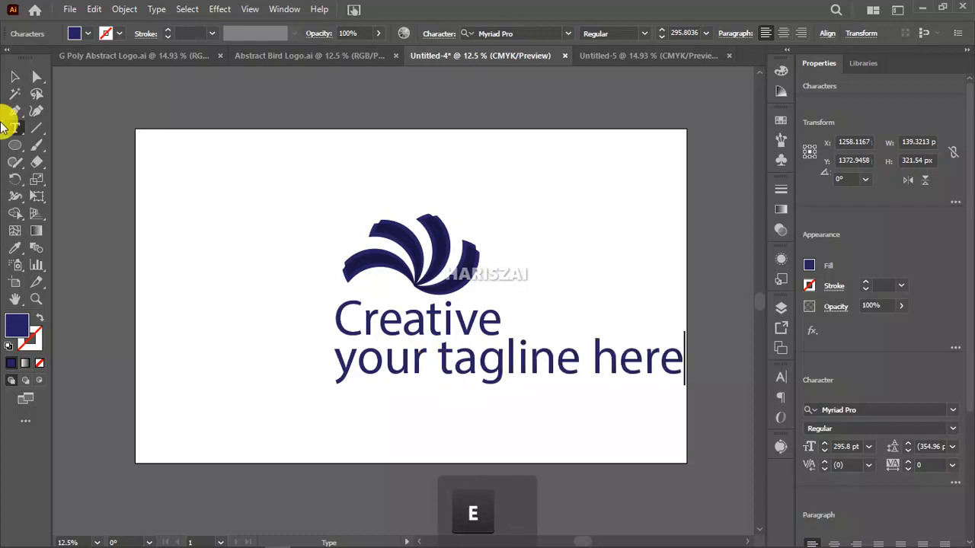
# Apply All Caps to both the "Creative" text and the tagline
pyautogui.click(14, 77)
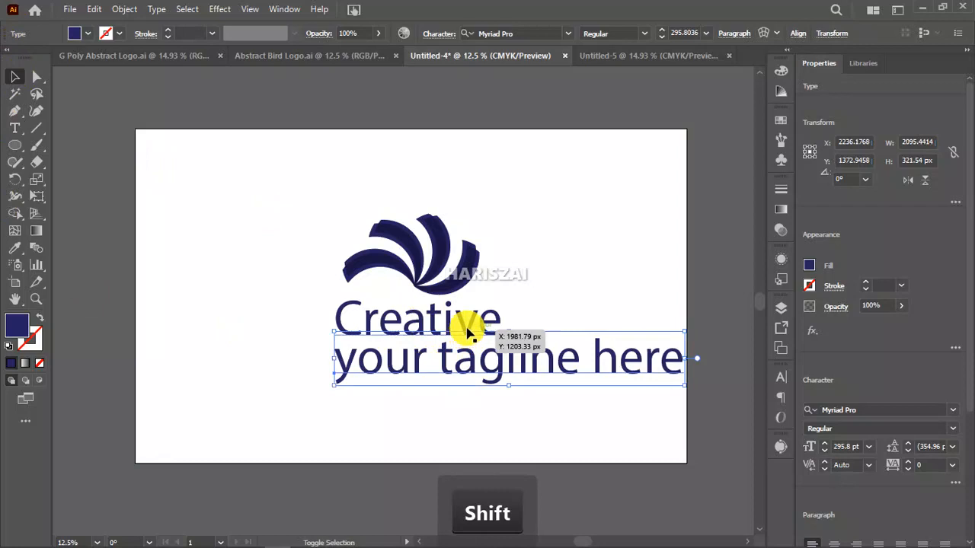
pyautogui.moveTo(468, 329); pyautogui.dragTo(467, 331)
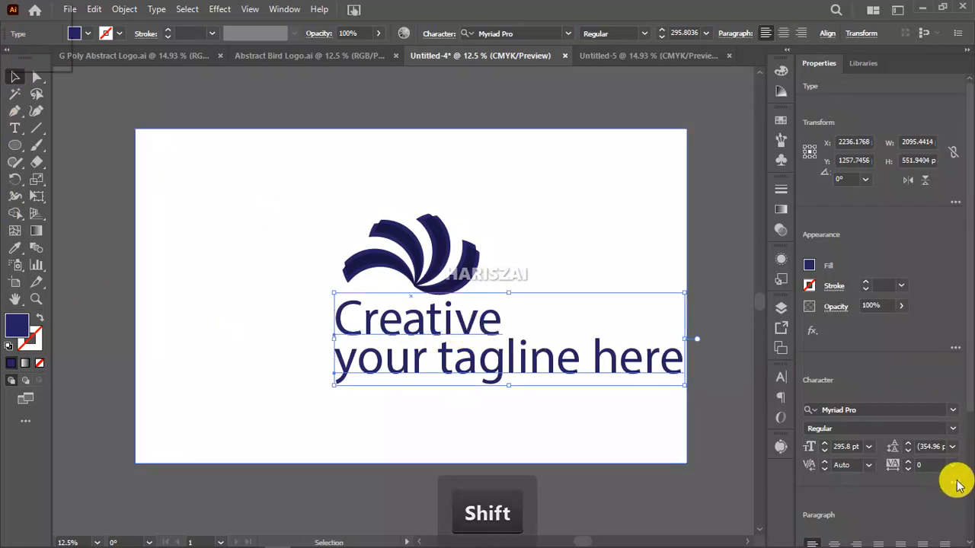
pyautogui.click(955, 481)
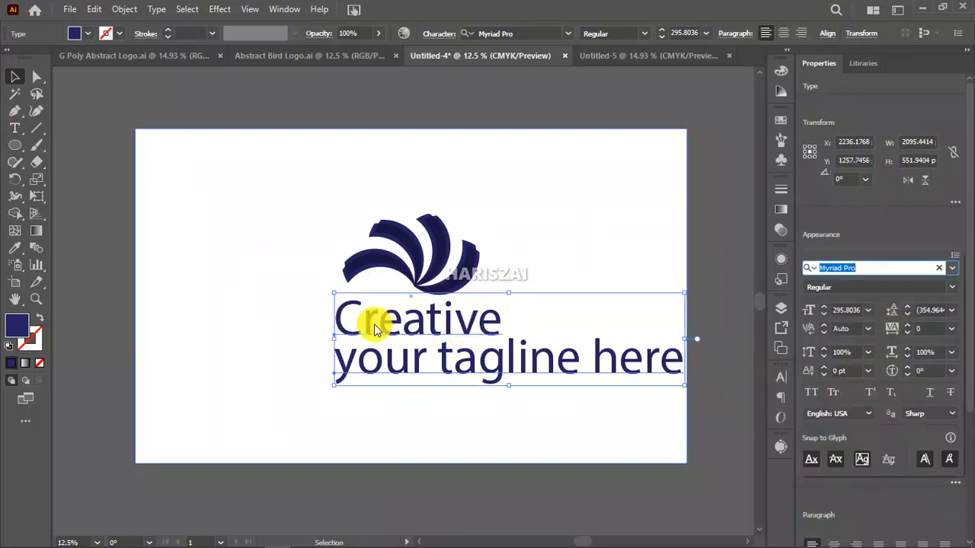
pyautogui.click(812, 394)
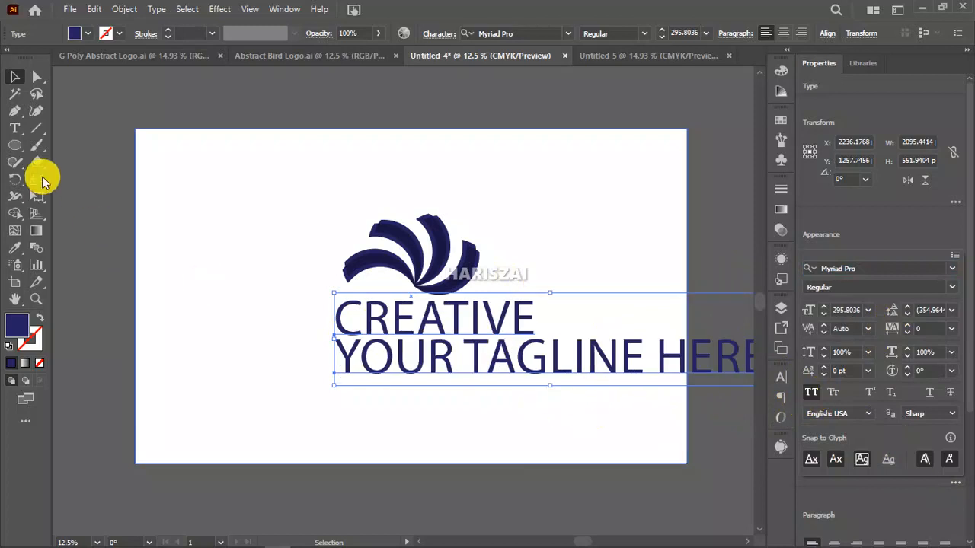
# Scale the tagline down to about 93.7 pt beneath CREATIVE and align both text lines on their horizontal centres
pyautogui.moveTo(533, 370); pyautogui.dragTo(385, 370)
pyautogui.moveTo(617, 330); pyautogui.dragTo(459, 352)
pyautogui.keyDown('shift'); pyautogui.click(457, 328); pyautogui.keyUp('shift')
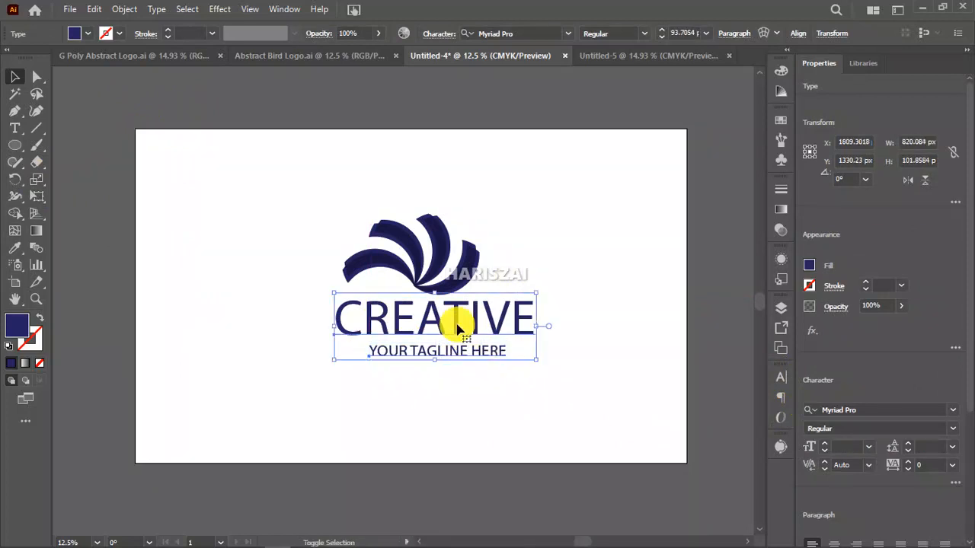
pyautogui.scroll(-4, 876, 487)
pyautogui.click(859, 449)
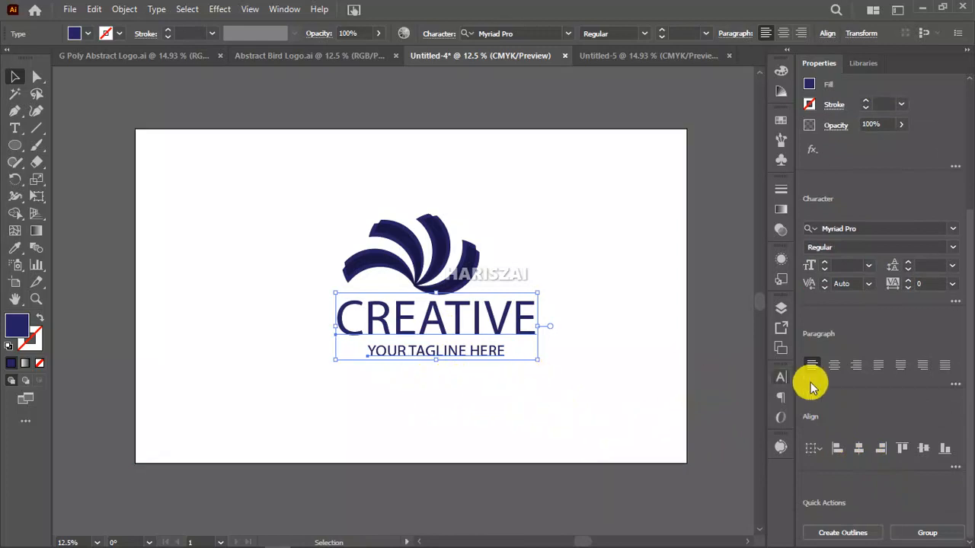
# Change the font of the "CREATIVE" text to Myriad Variable Concept Bold
pyautogui.click(885, 230)
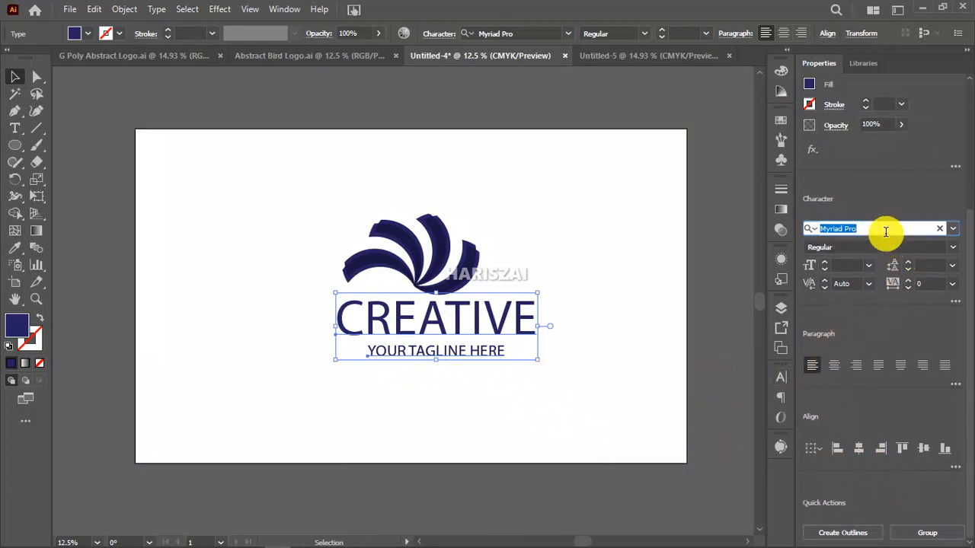
pyautogui.click(715, 373)
pyautogui.click(494, 309)
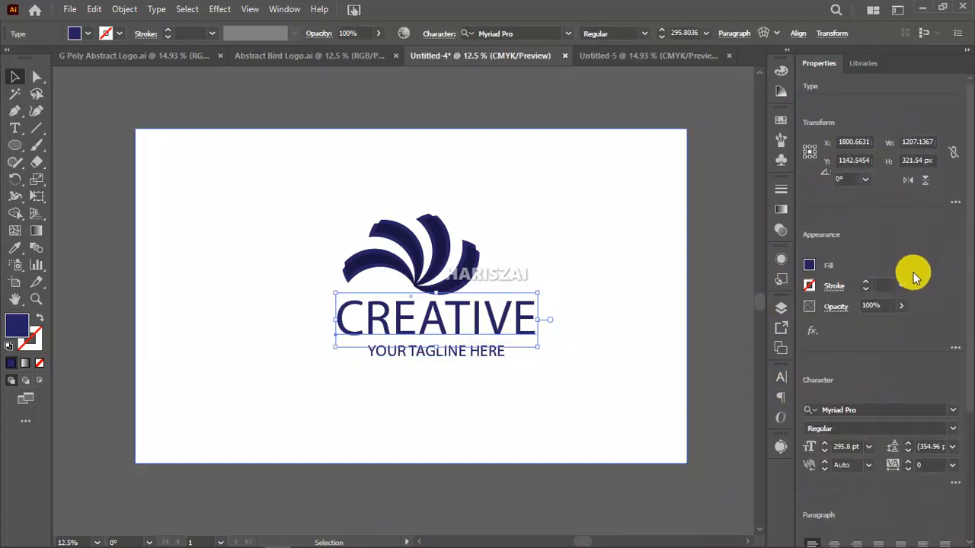
pyautogui.scroll(-4, 865, 402)
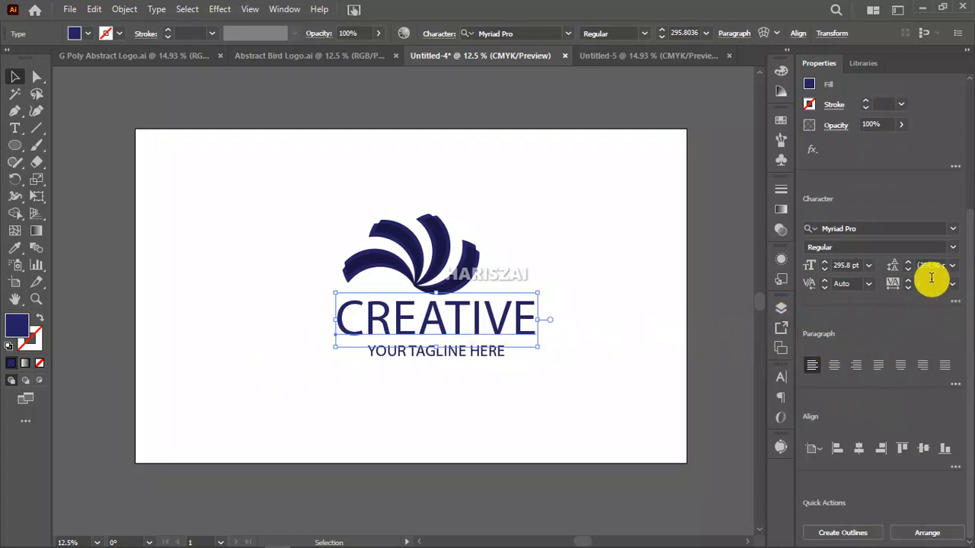
pyautogui.click(951, 247)
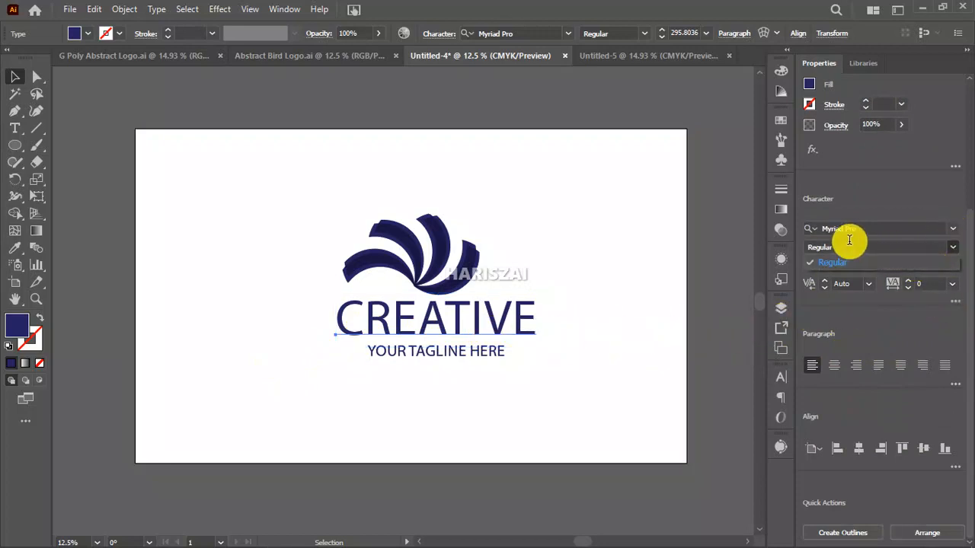
pyautogui.click(876, 226)
pyautogui.write('my')
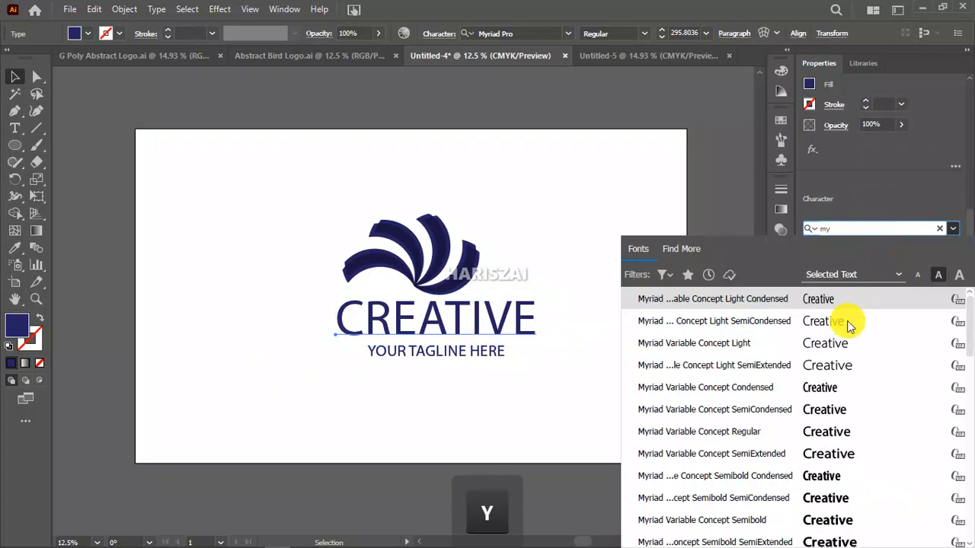
pyautogui.scroll(-3, 788, 446)
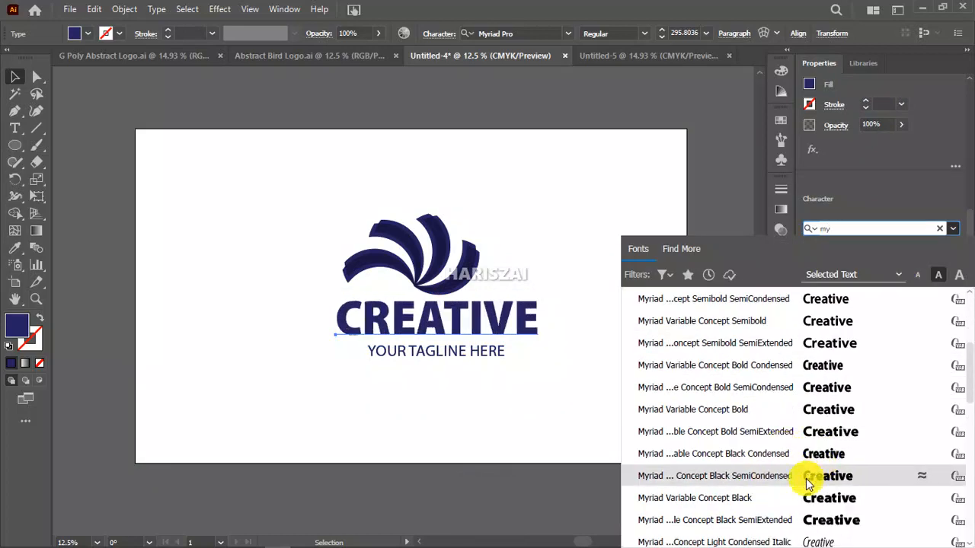
pyautogui.click(820, 411)
# Move "CREATIVE" slightly to sit above the tagline and align both text lines on their horizontal centres
pyautogui.moveTo(507, 323); pyautogui.dragTo(491, 326)
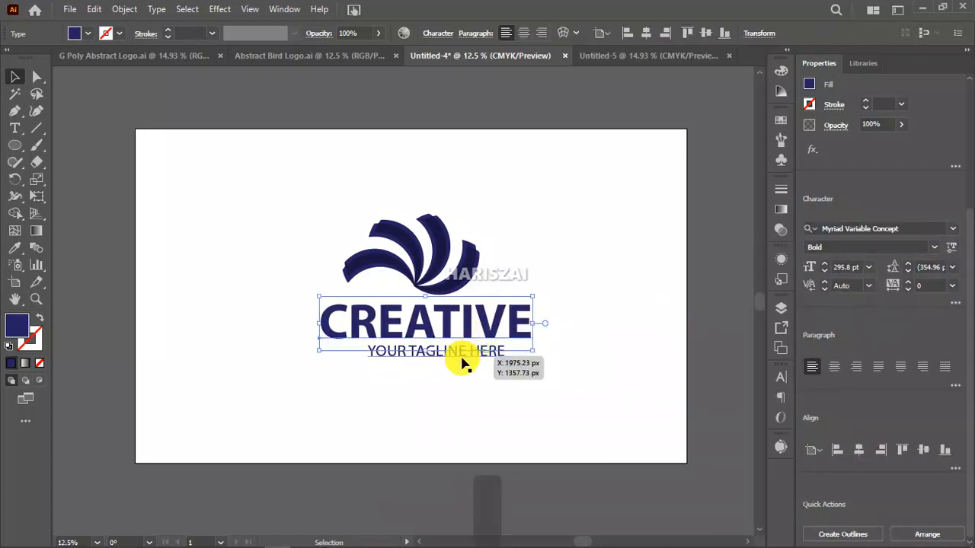
pyautogui.keyDown('shift'); pyautogui.click(463, 358); pyautogui.keyUp('shift')
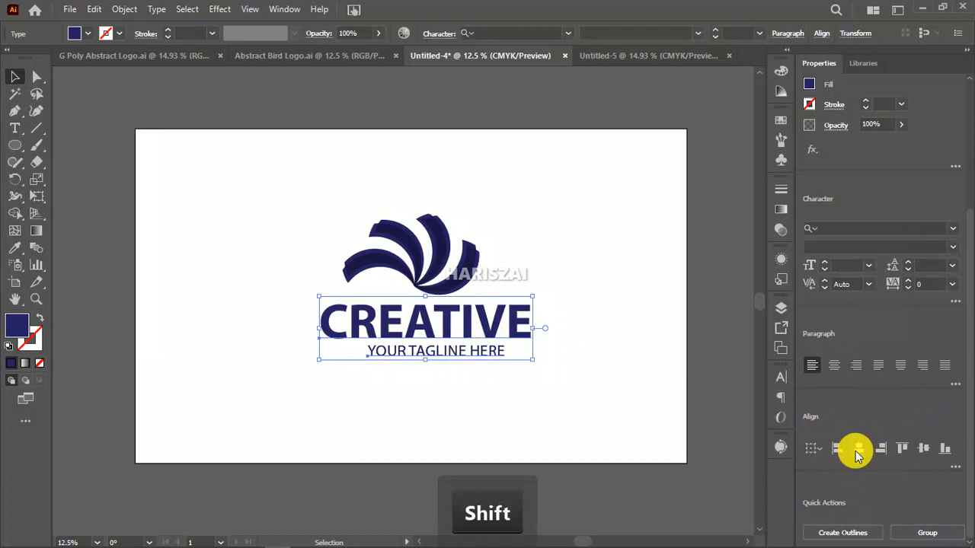
pyautogui.click(859, 449)
# Convert the "CREATIVE" and tagline text to outlines
pyautogui.rightClick(425, 340)
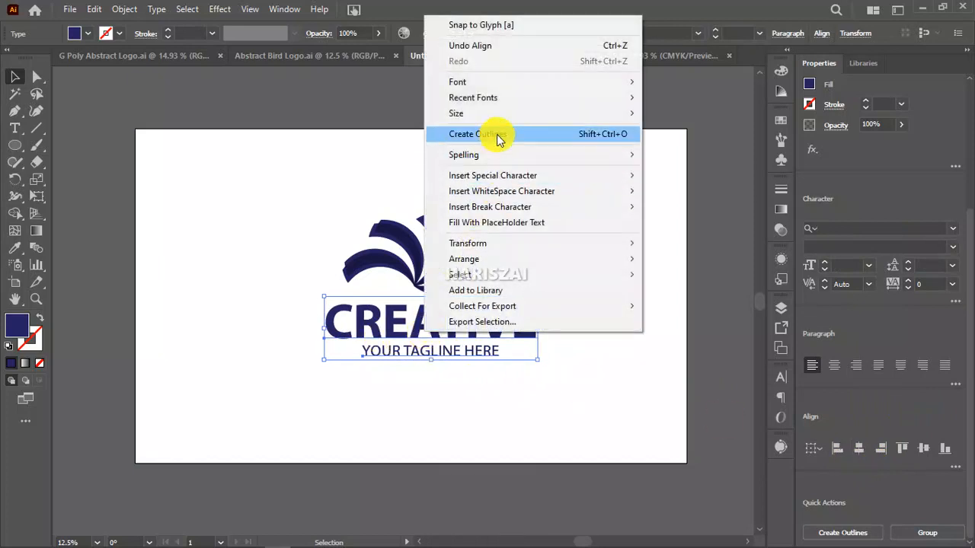
pyautogui.click(497, 135)
pyautogui.click(124, 10)
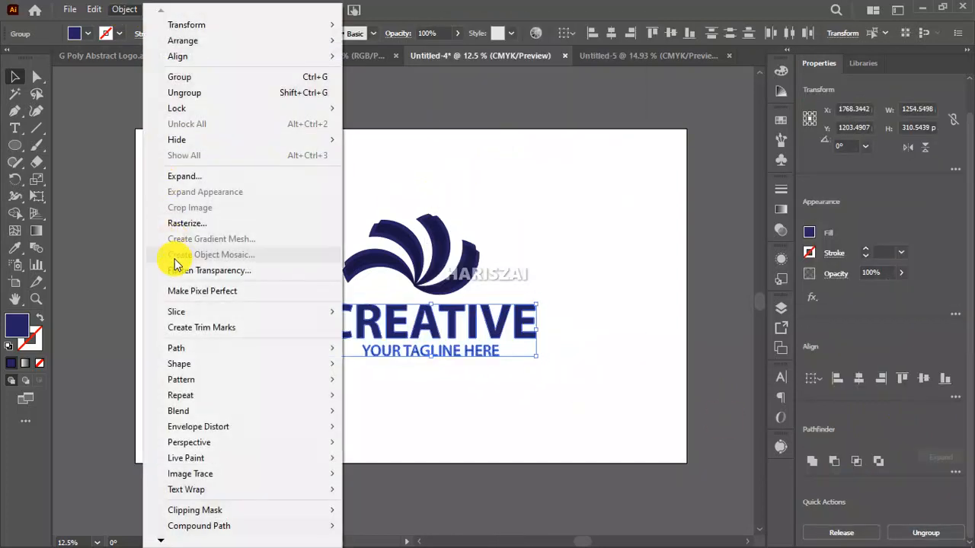
pyautogui.click(500, 348)
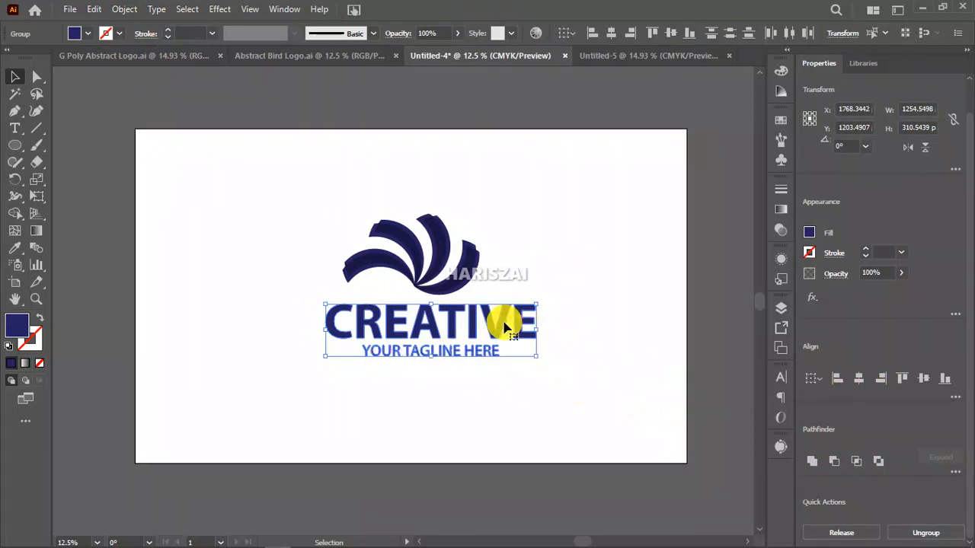
# Scale the outlined text down to about 970 px wide and align the crescent symbol centrally just above it
pyautogui.moveTo(493, 330)
pyautogui.mouseDown()
pyautogui.moveTo(474, 327)
pyautogui.moveTo(495, 311)
pyautogui.mouseUp()
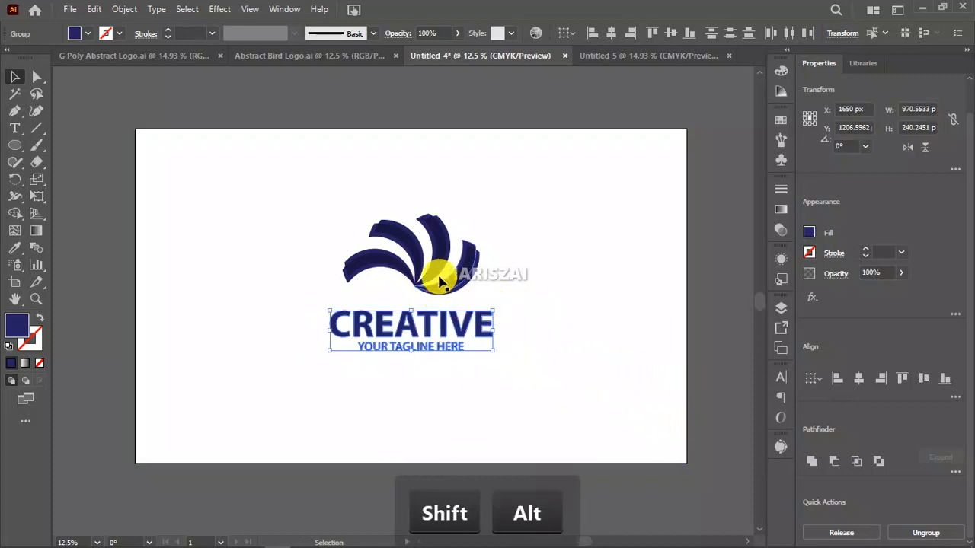
pyautogui.moveTo(434, 265); pyautogui.dragTo(438, 275)
pyautogui.keyDown('shift'); pyautogui.click(428, 319); pyautogui.keyUp('shift')
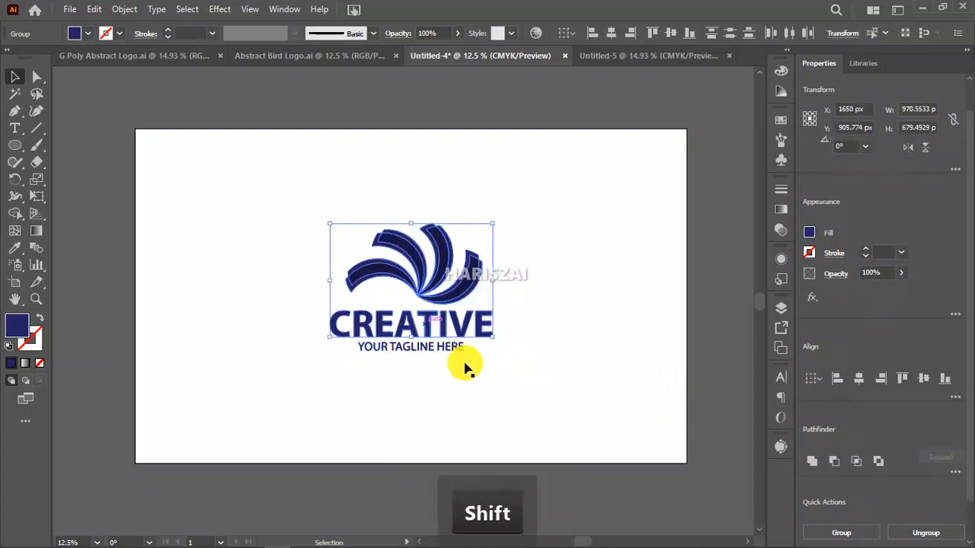
pyautogui.keyDown('shift'); pyautogui.click(435, 348); pyautogui.keyUp('shift')
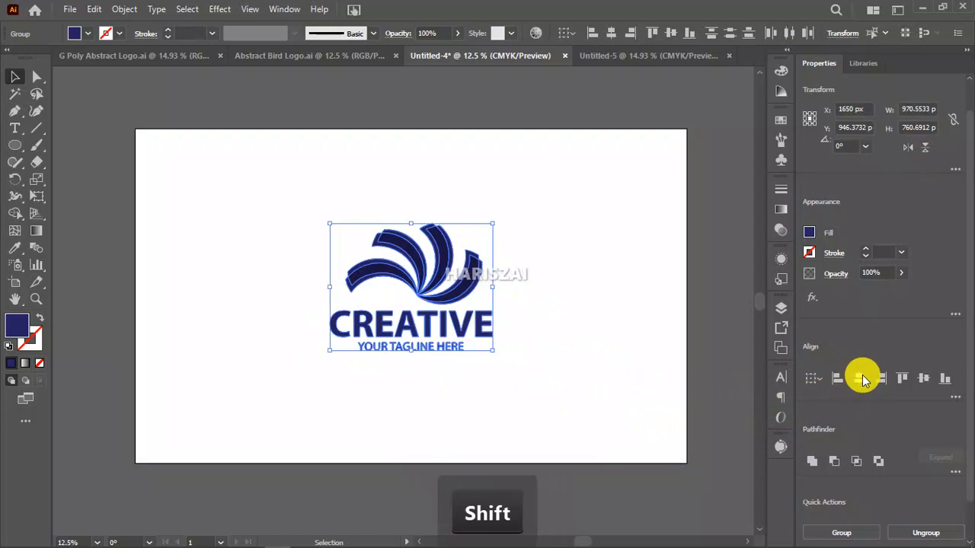
pyautogui.click(862, 378)
# Group the symbol with both text lines and centre the group horizontally and vertically on the artboard
pyautogui.hotkey('ctrl', 'g')
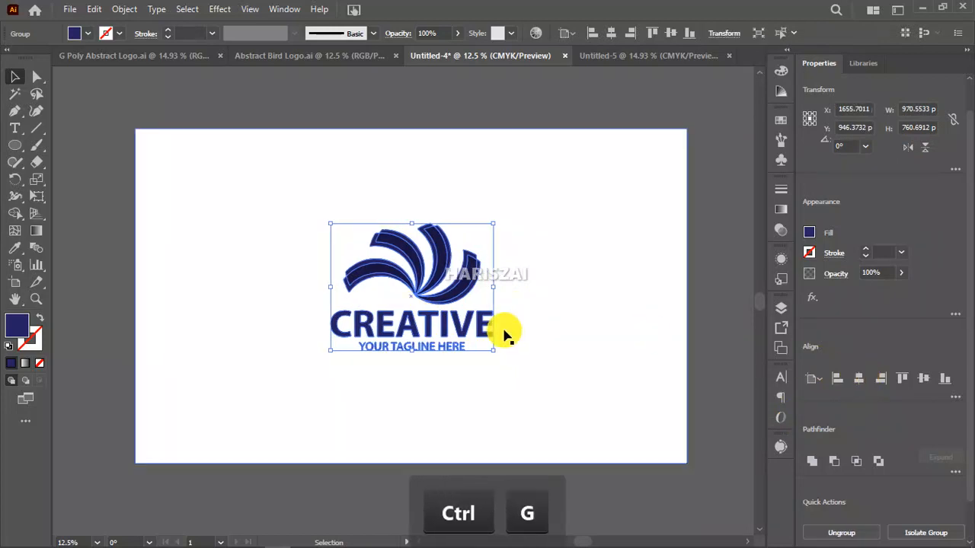
pyautogui.click(859, 377)
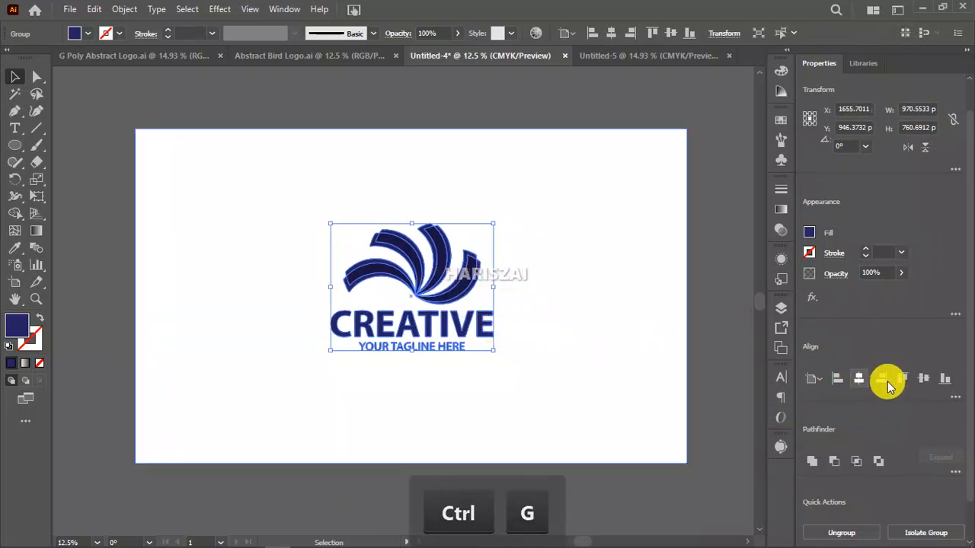
pyautogui.click(927, 381)
pyautogui.click(330, 457)
pyautogui.click(400, 483)
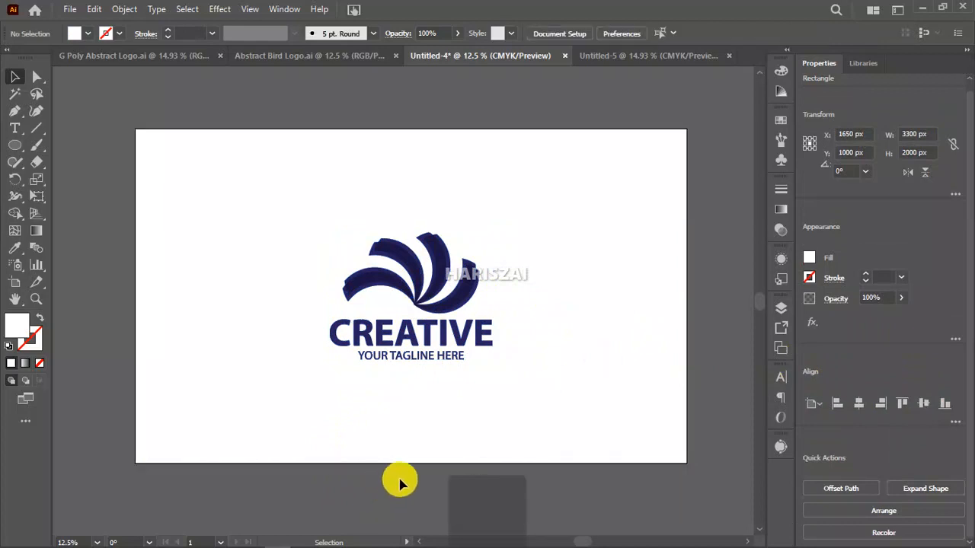
pyautogui.keyDown('alt'); pyautogui.scroll(-2, 400, 483); pyautogui.keyUp('alt')
pyautogui.moveTo(478, 466); pyautogui.dragTo(464, 331)
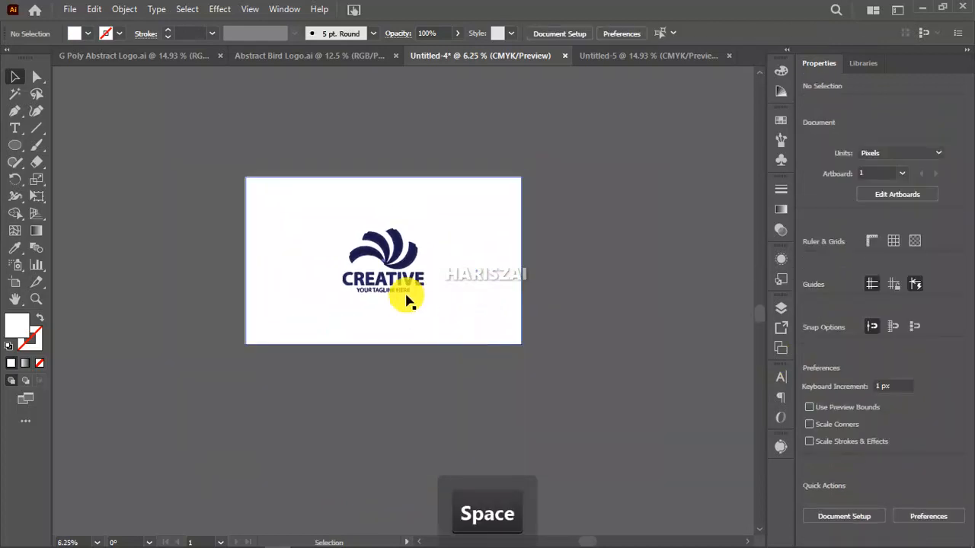
pyautogui.keyDown('alt'); pyautogui.scroll(1, 406, 301); pyautogui.keyUp('alt')
pyautogui.moveTo(402, 284); pyautogui.dragTo(424, 297)
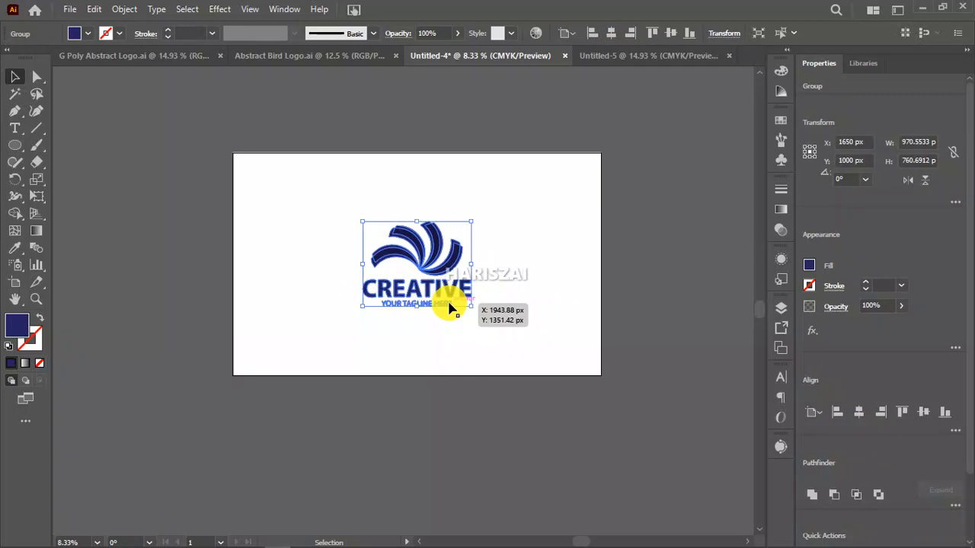
pyautogui.click(651, 276)
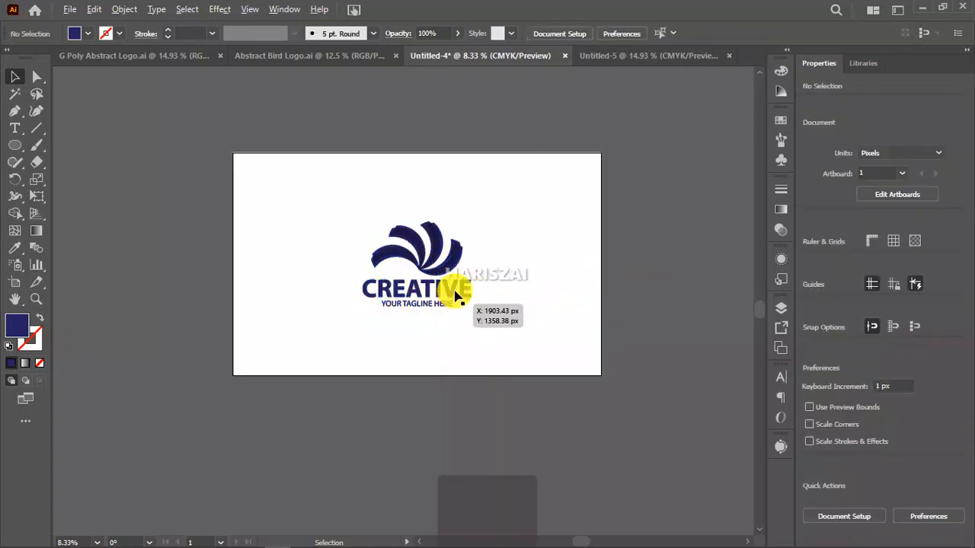
pyautogui.scroll(1, 457, 285)
pyautogui.moveTo(490, 272); pyautogui.dragTo(482, 314)
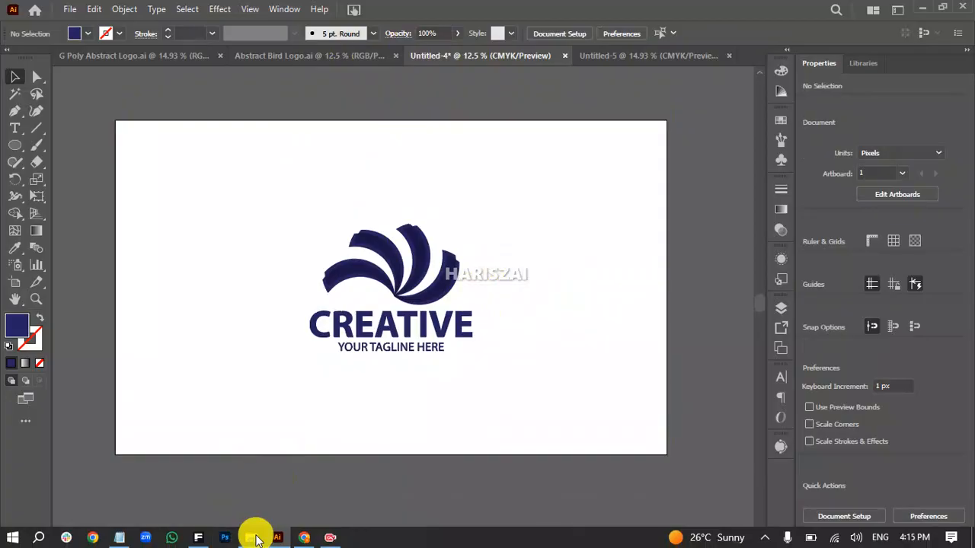
# Check the "passive icome logo" folder in File Explorer and return to Illustrator
pyautogui.click(256, 539)
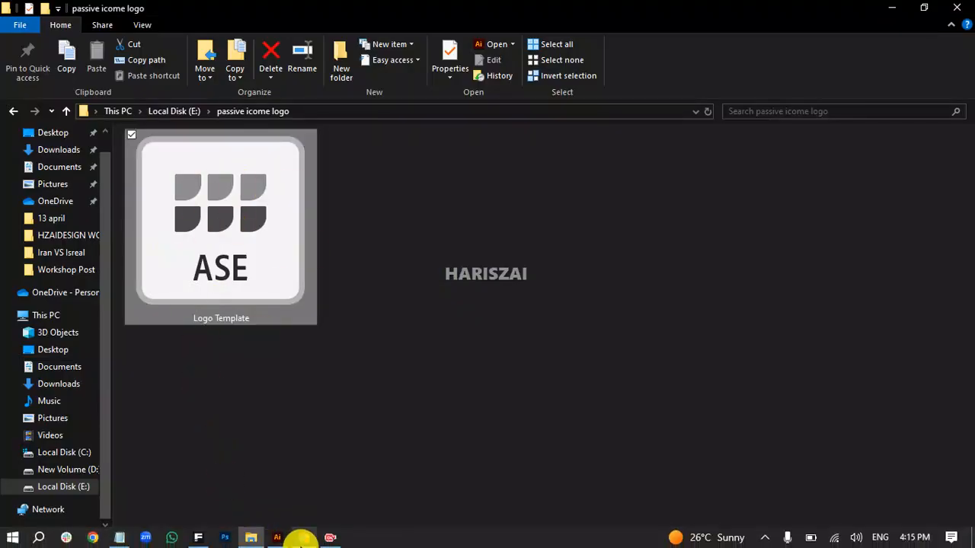
pyautogui.click(278, 536)
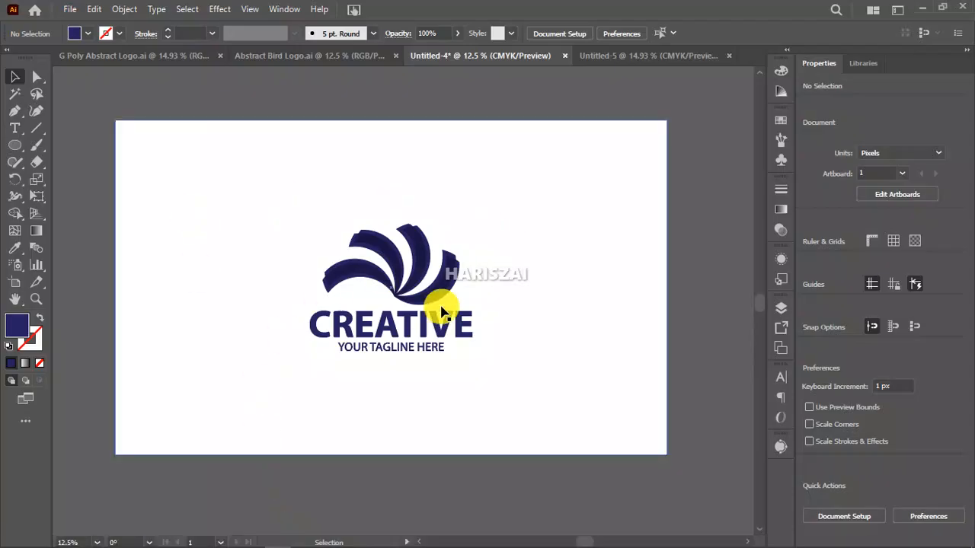
pyautogui.press('ctrl')
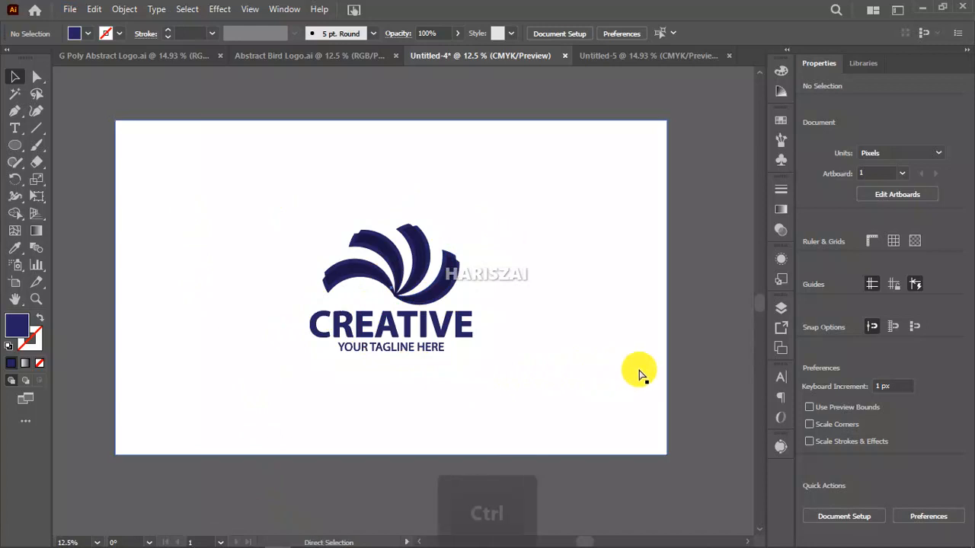
# Begin saving the document, create a folder named "Abstract lines logo" inside "passive icome logo", copy its name and open it
pyautogui.hotkey('ctrl', 's')
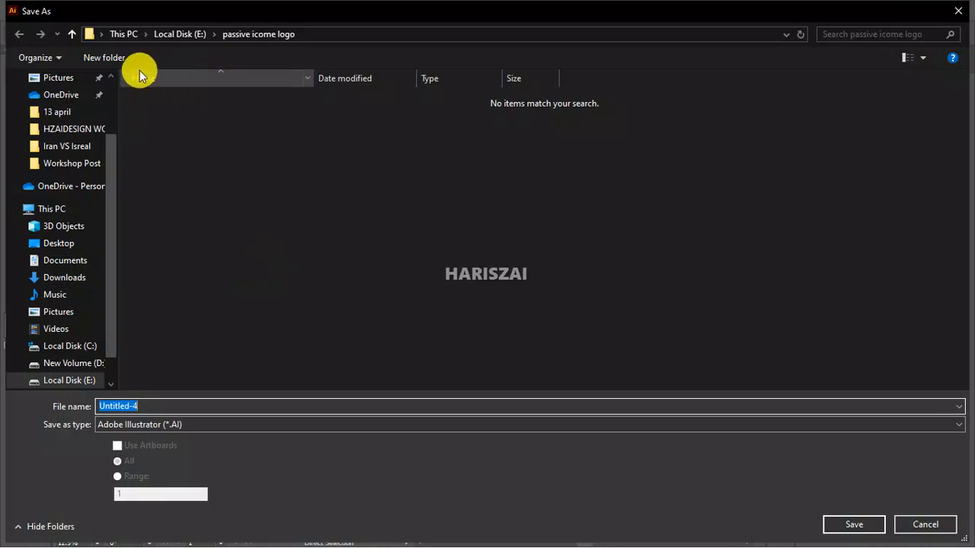
pyautogui.click(109, 61)
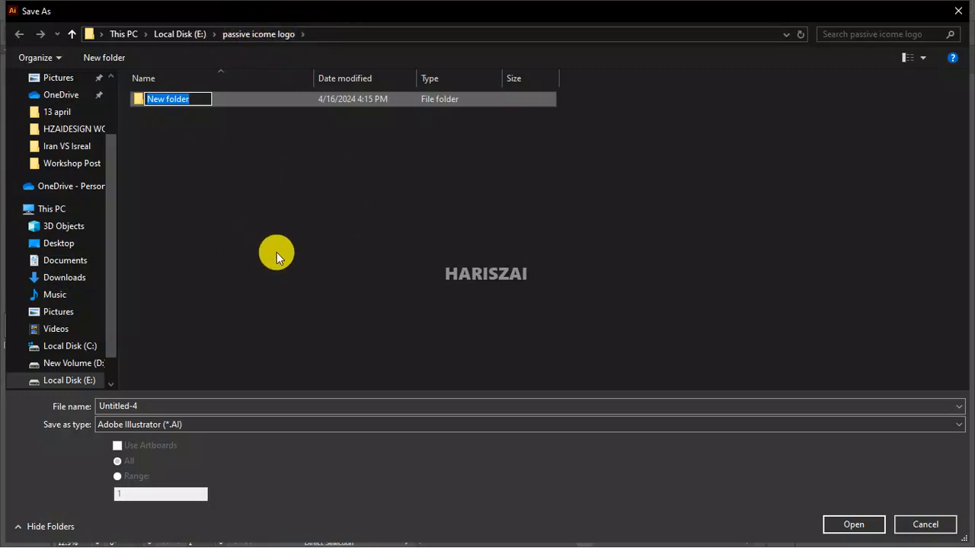
pyautogui.write('Ab')
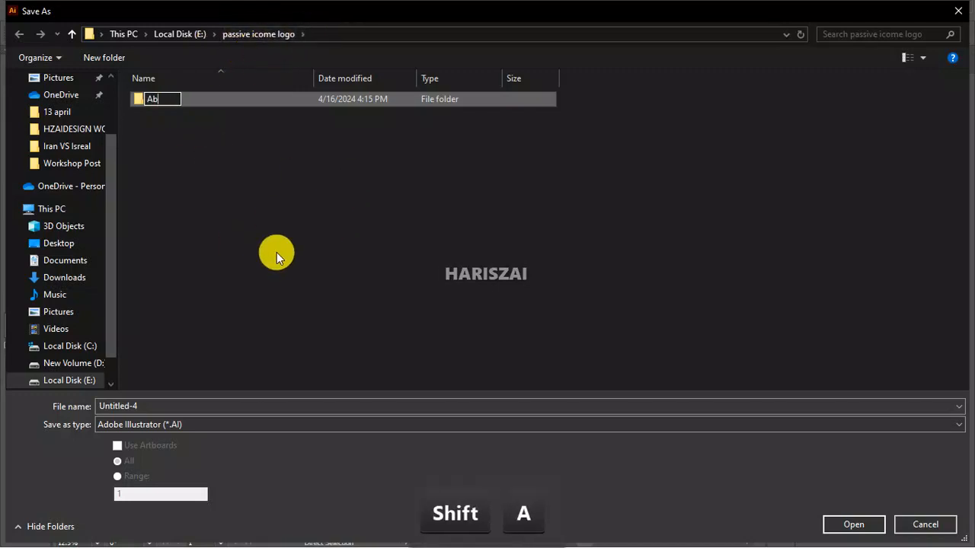
pyautogui.write('st')
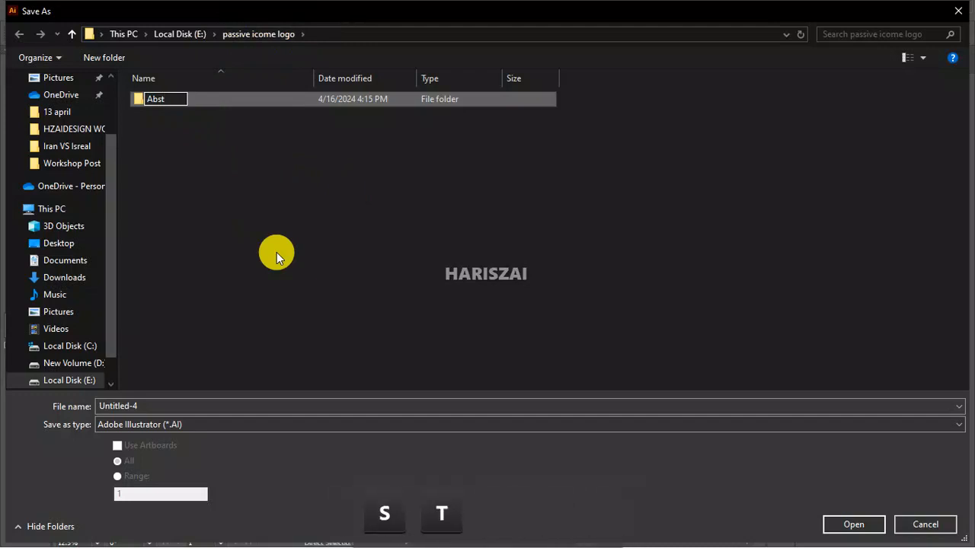
pyautogui.write('ract ')
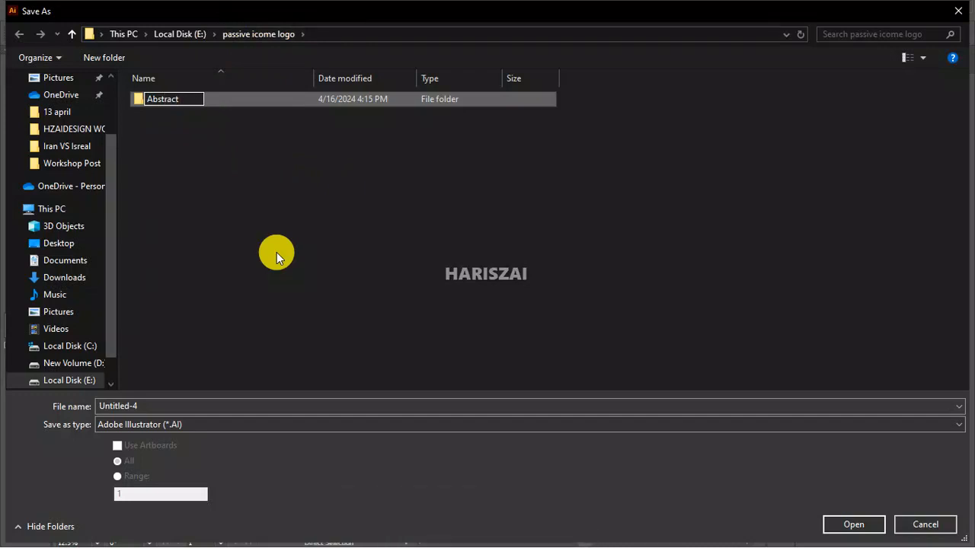
pyautogui.write('Lines logo')
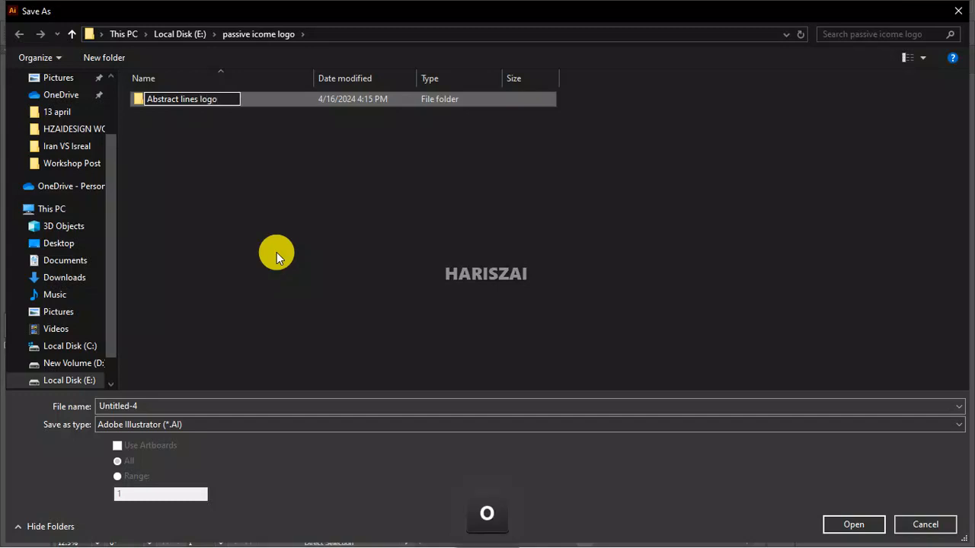
pyautogui.hotkey('ctrl', 'a')
pyautogui.hotkey('ctrl', 'c')
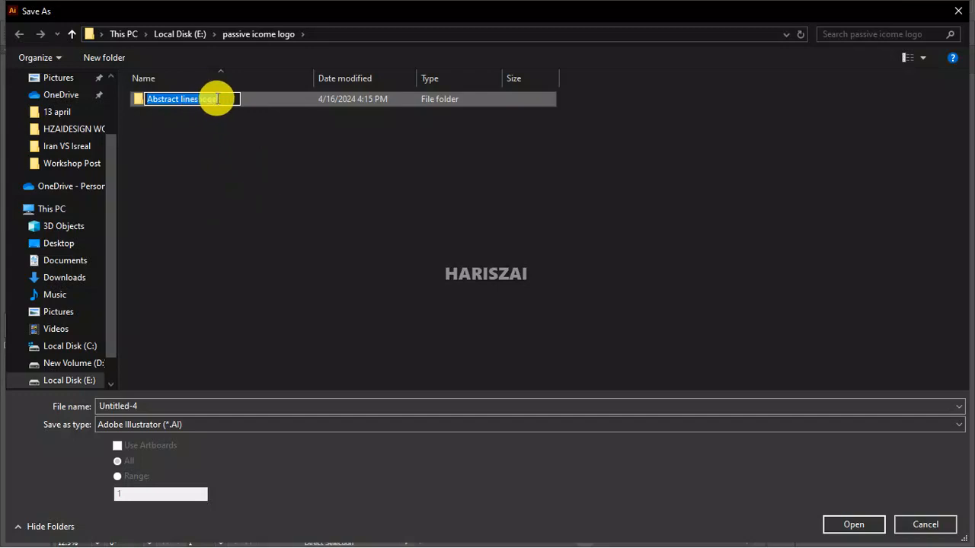
pyautogui.press('Return')
pyautogui.press('Return')
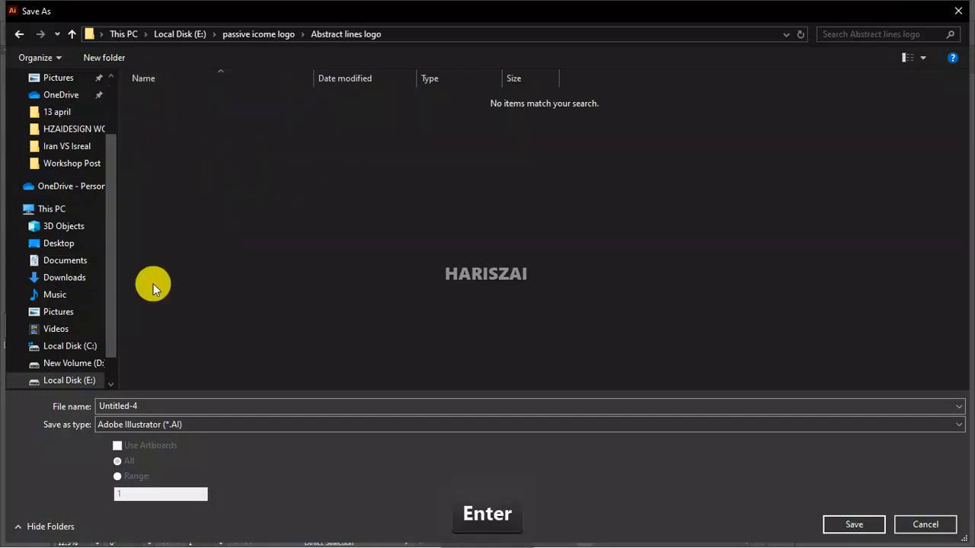
# Name the file "Abstract lines logo" and save it as an Adobe Illustrator file with Illustrator 2020 compatibility
pyautogui.doubleClick(147, 403)
pyautogui.hotkey('ctrl', 'v')
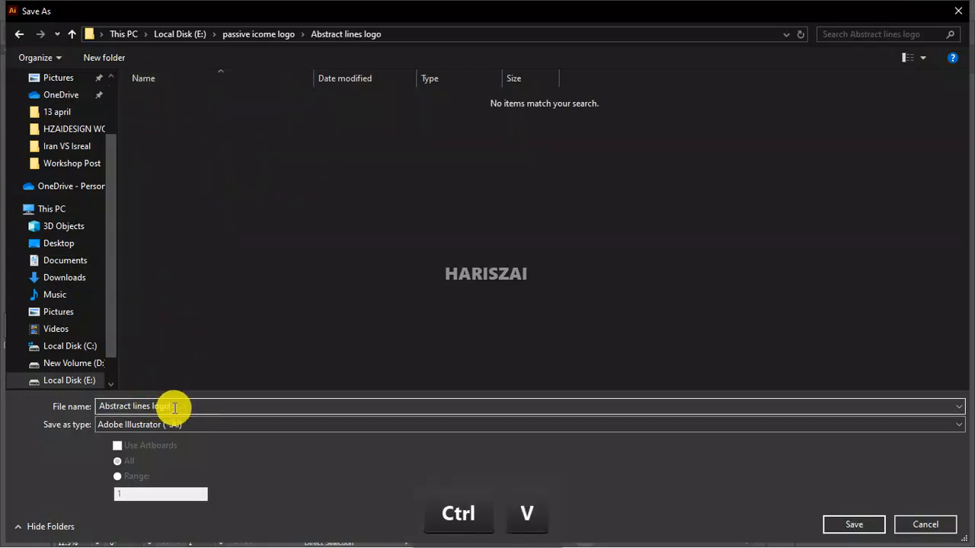
pyautogui.click(845, 526)
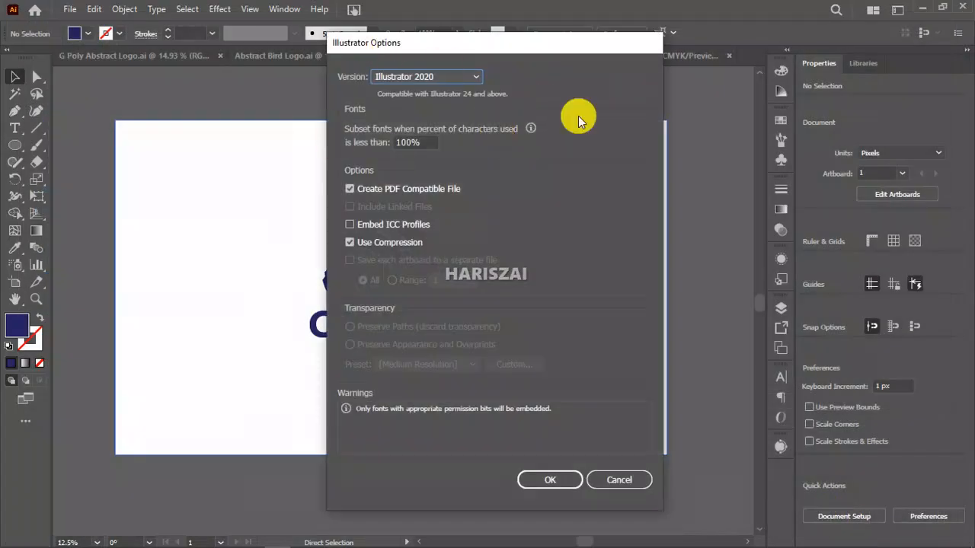
pyautogui.click(552, 482)
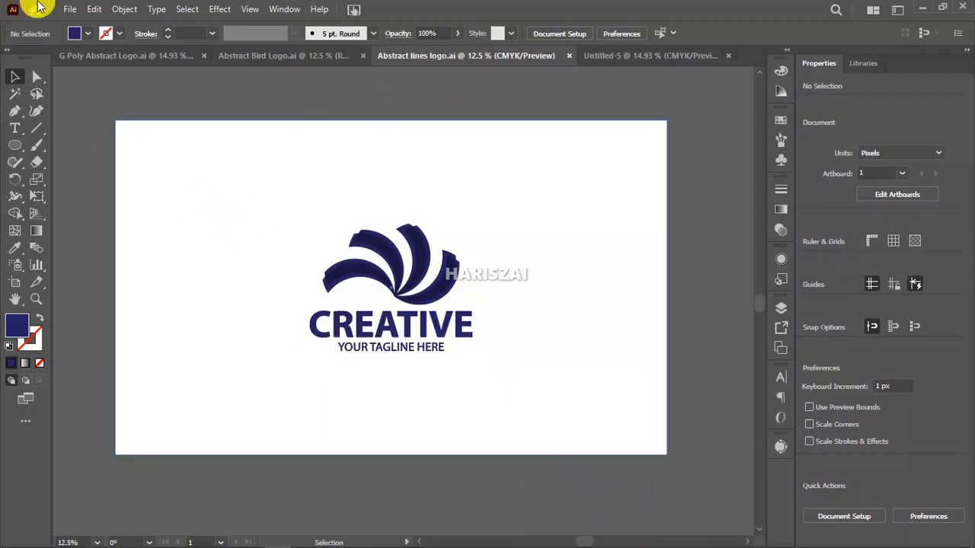
# Save the logo document under the name "Abstract lines logo" as Illustrator EPS in the "Abstract lines logo" folder
pyautogui.click(68, 9)
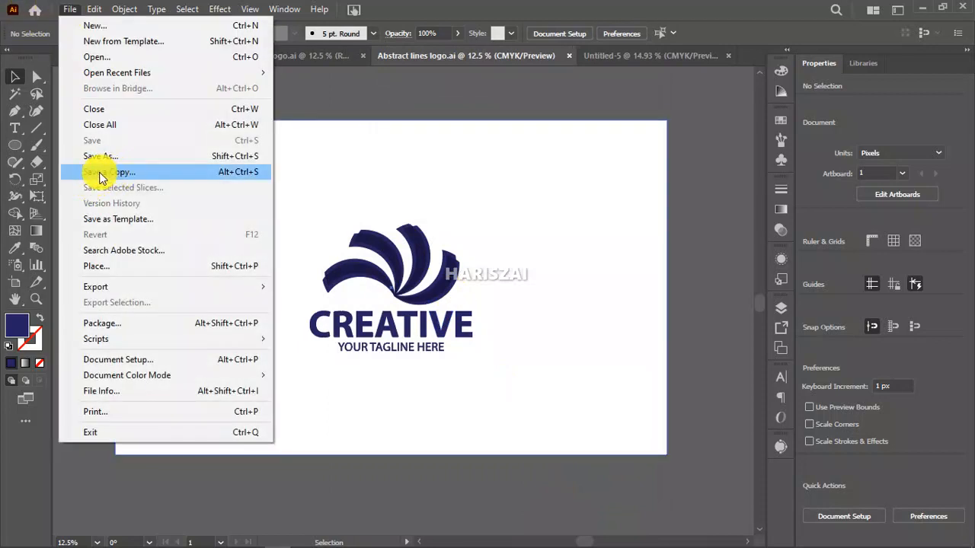
pyautogui.click(338, 98)
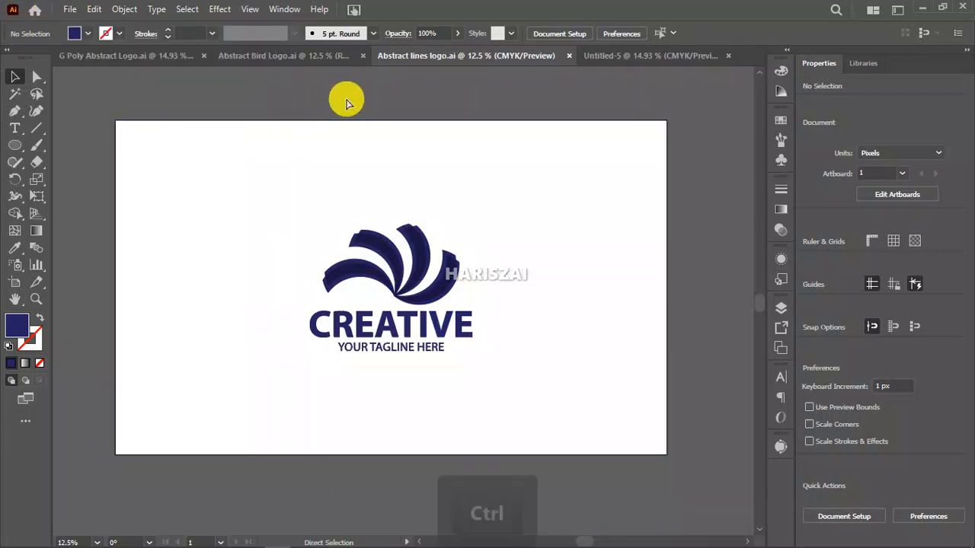
pyautogui.press('shift')
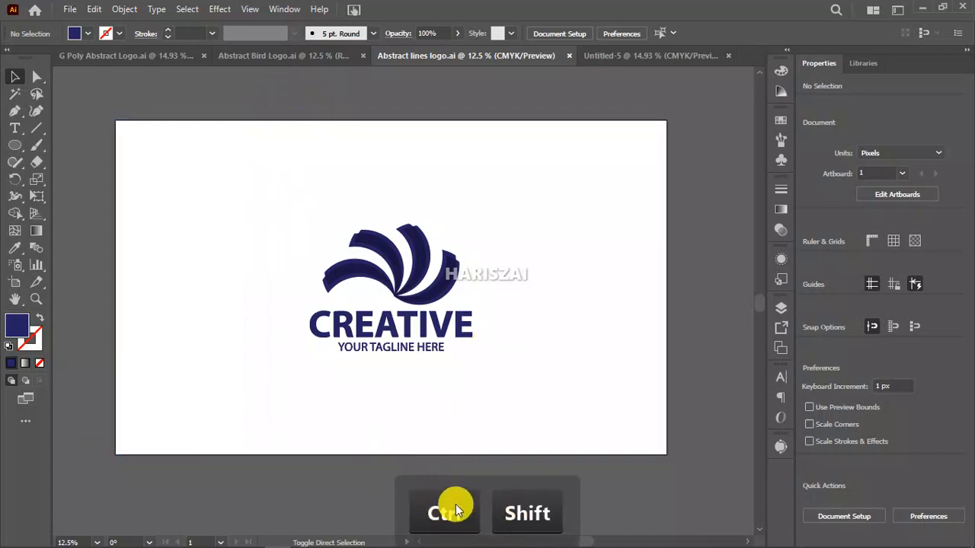
pyautogui.hotkey('ctrl', 'shift', 's')
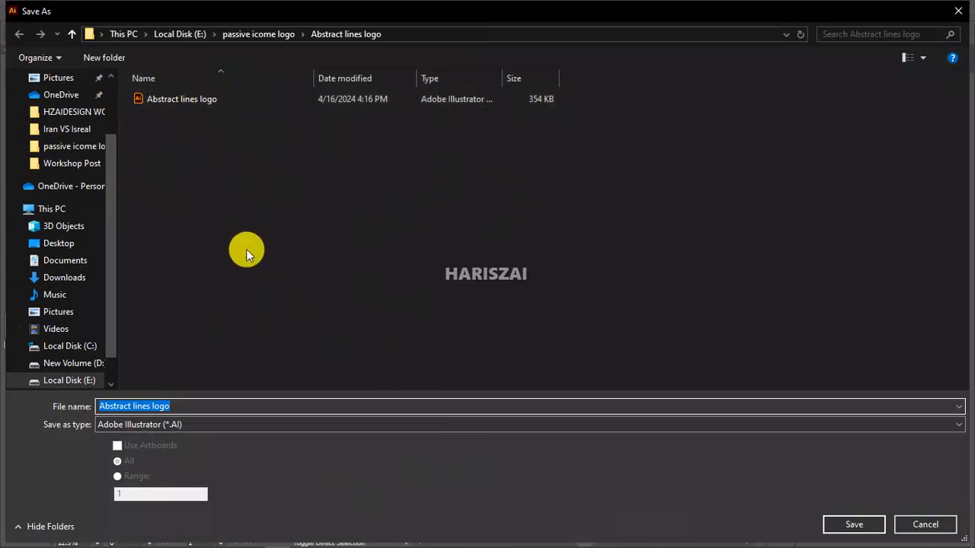
pyautogui.click(259, 424)
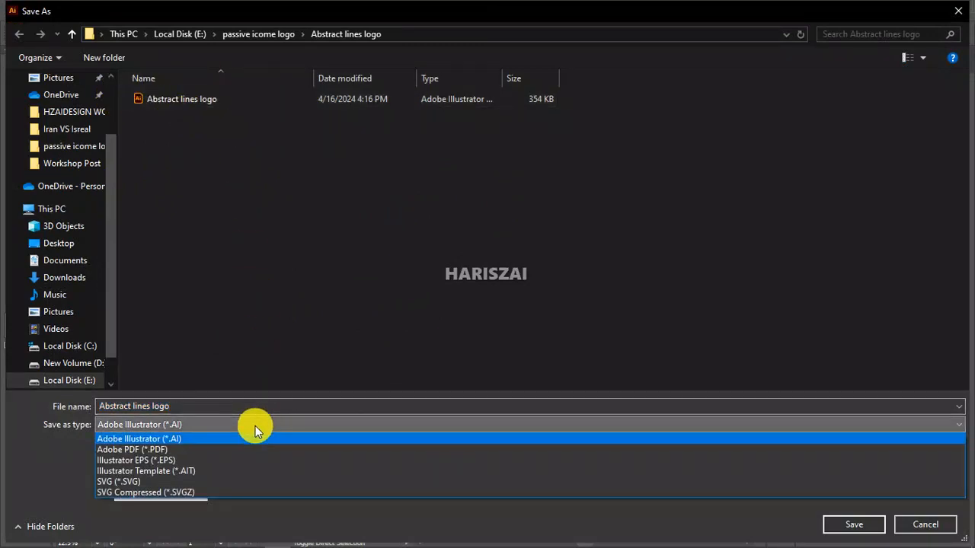
pyautogui.click(219, 426)
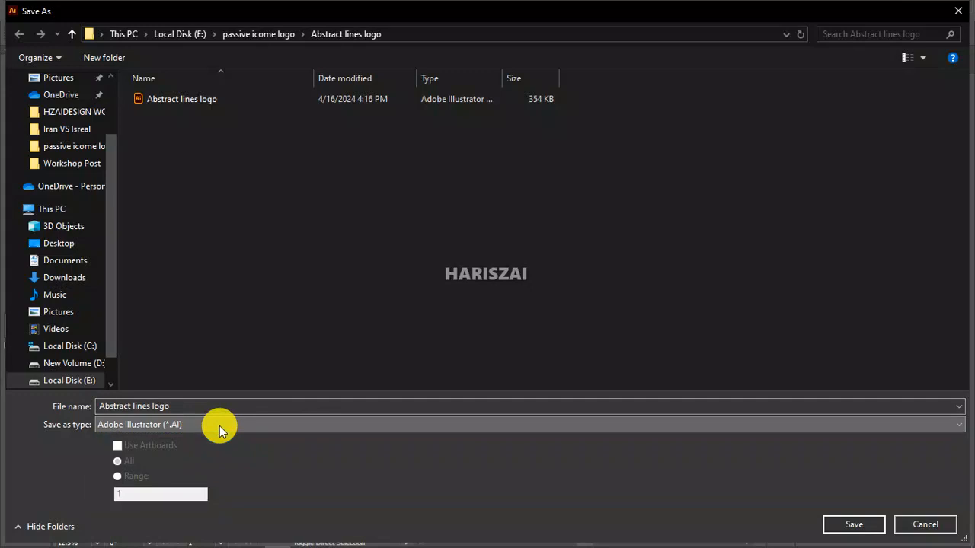
pyautogui.click(282, 427)
pyautogui.click(173, 461)
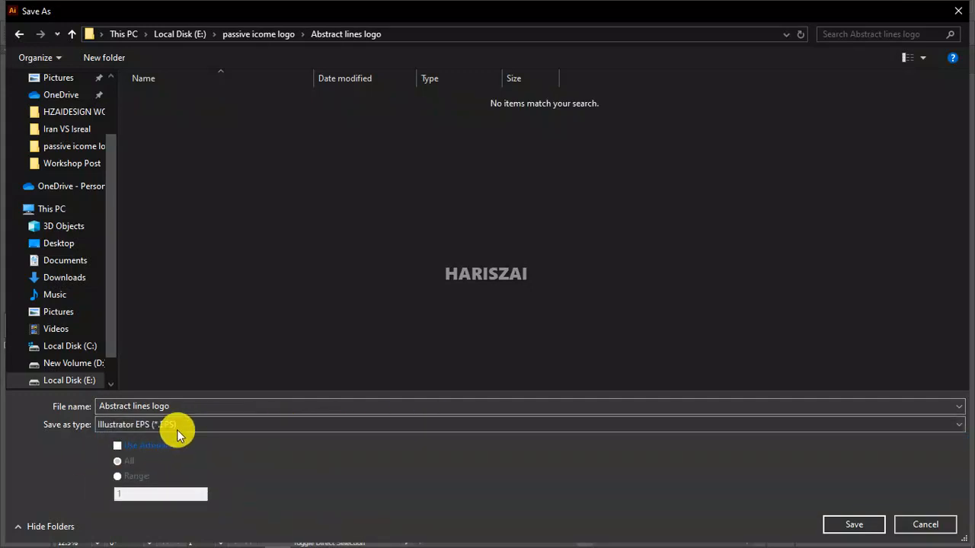
pyautogui.click(849, 524)
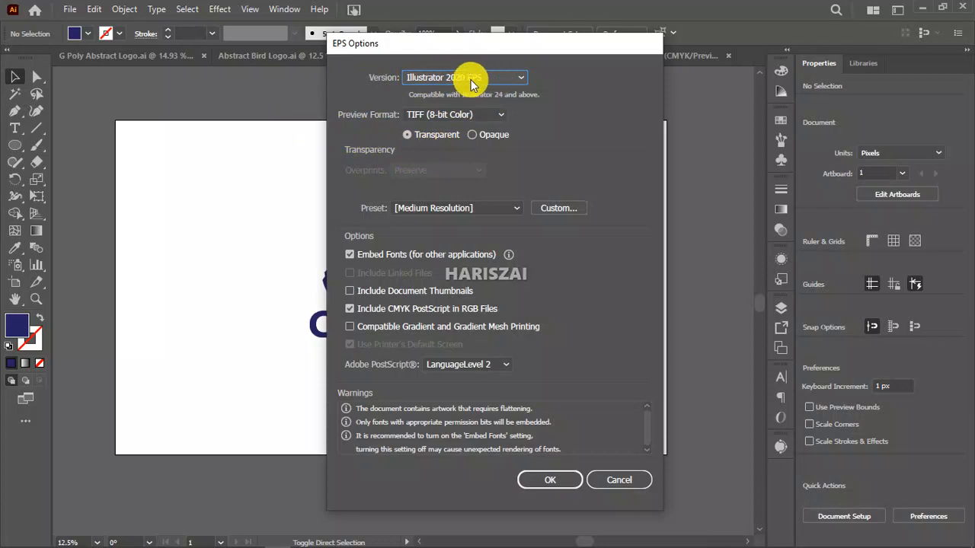
# Set the EPS version to Illustrator 10 EPS and complete the save, accepting the older format
pyautogui.click(494, 82)
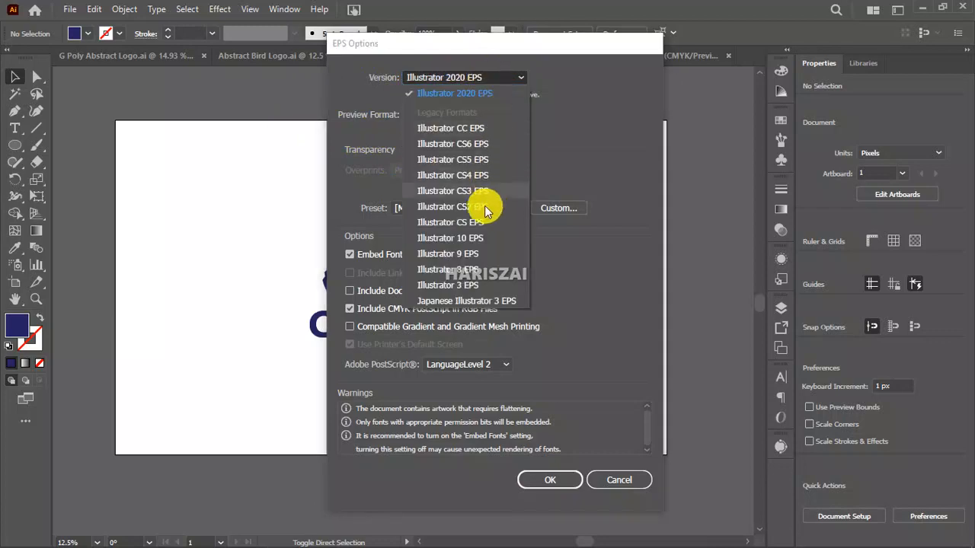
pyautogui.click(456, 240)
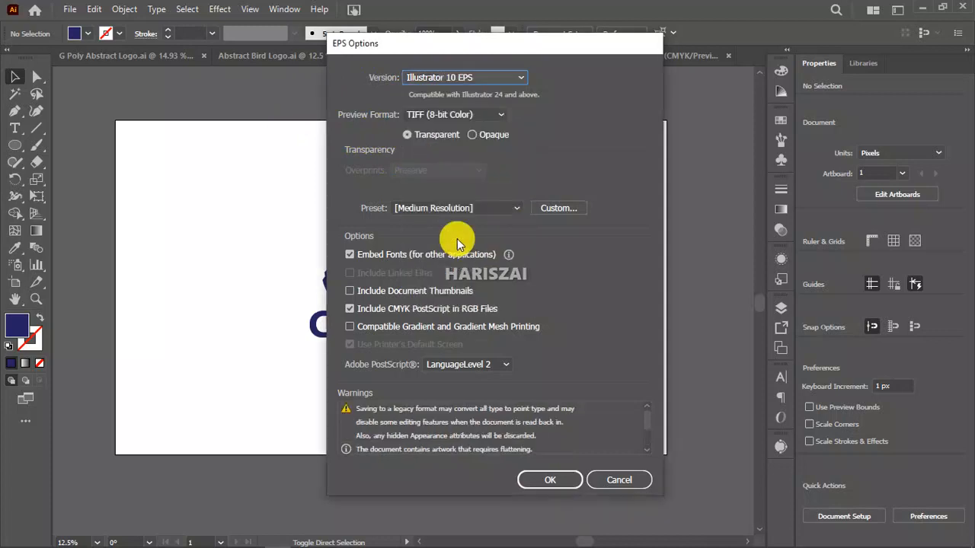
pyautogui.click(471, 77)
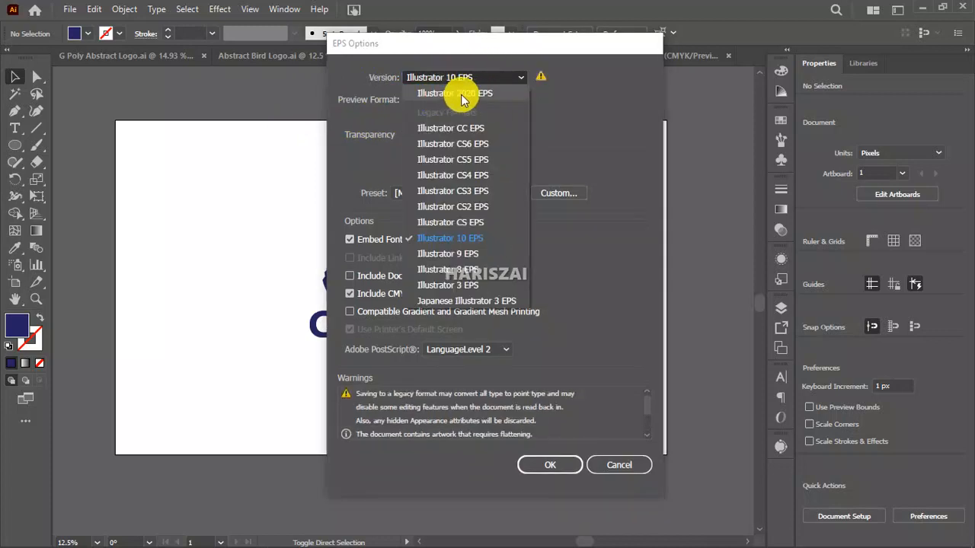
pyautogui.click(468, 246)
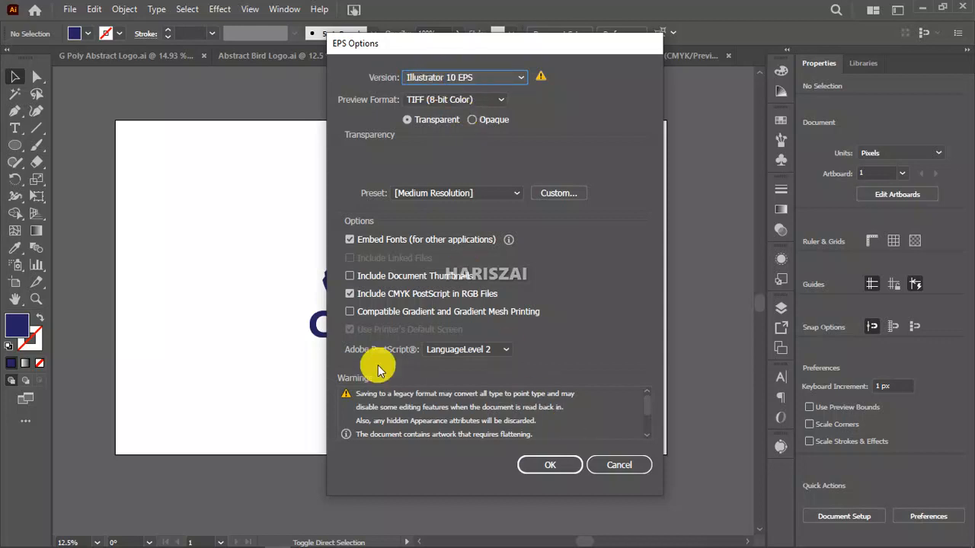
pyautogui.click(502, 78)
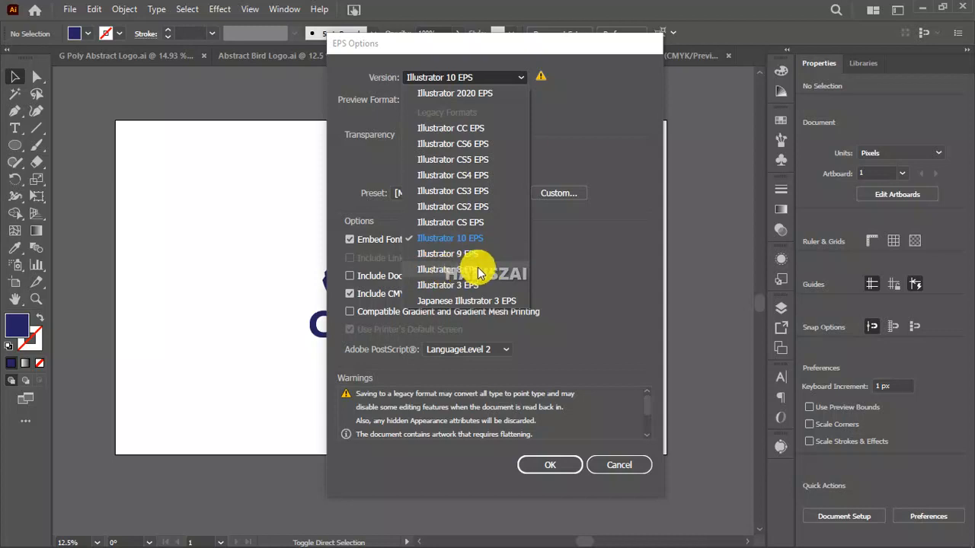
pyautogui.click(457, 239)
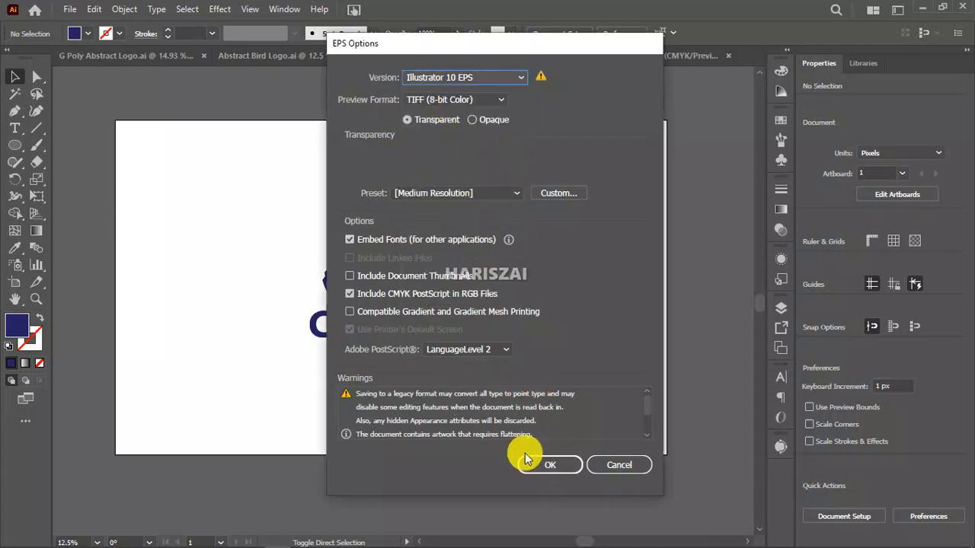
pyautogui.click(560, 464)
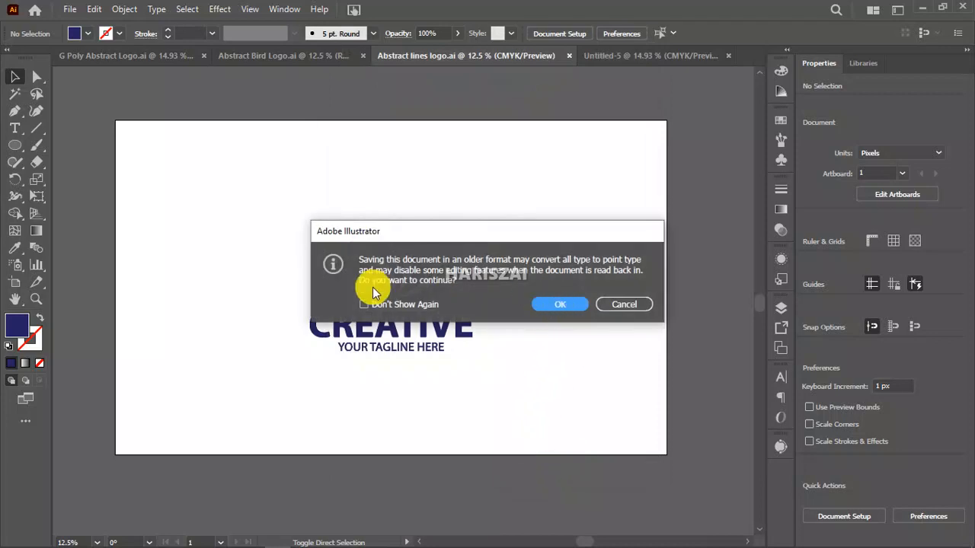
pyautogui.click(562, 304)
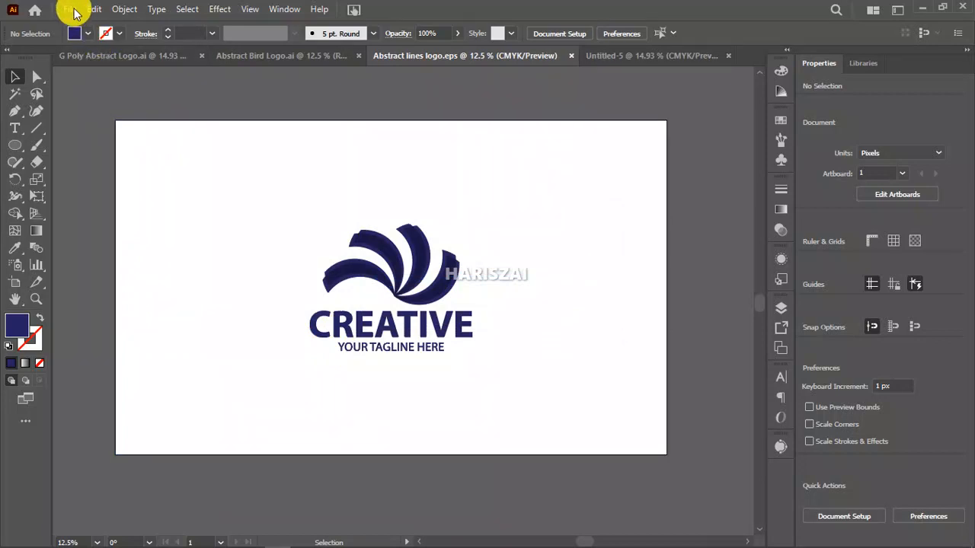
# Export the logo as a JPEG named "Abstract lines logo" into the same folder
pyautogui.click(73, 10)
pyautogui.moveTo(86, 290)
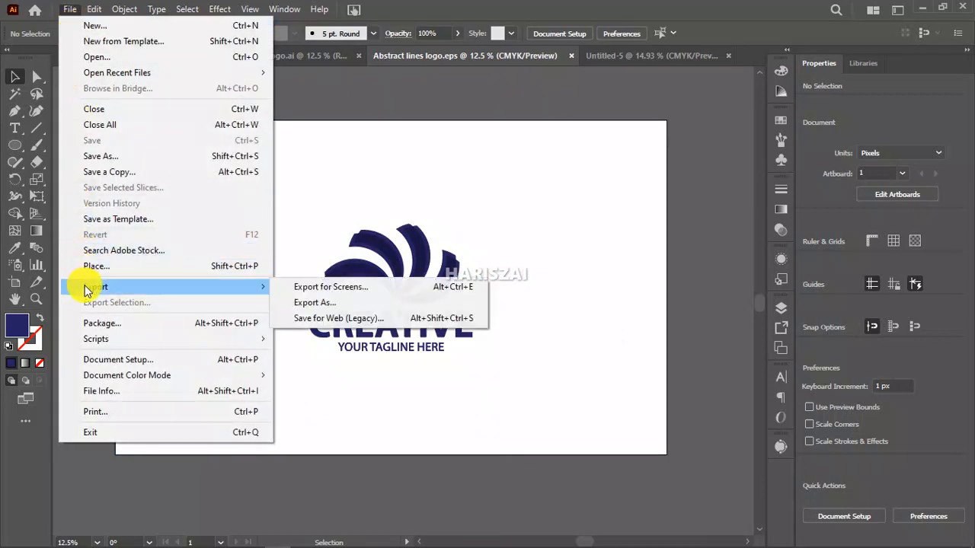
pyautogui.click(318, 303)
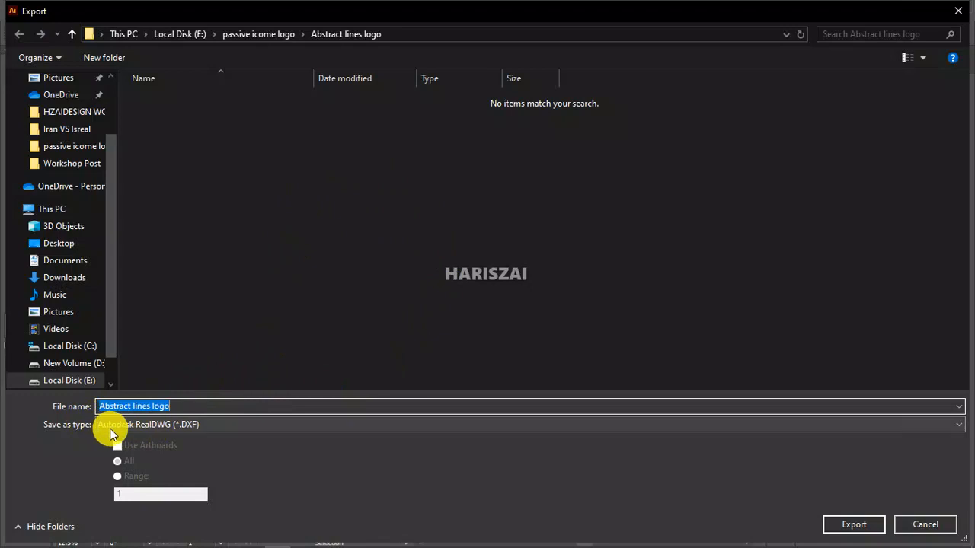
pyautogui.click(199, 430)
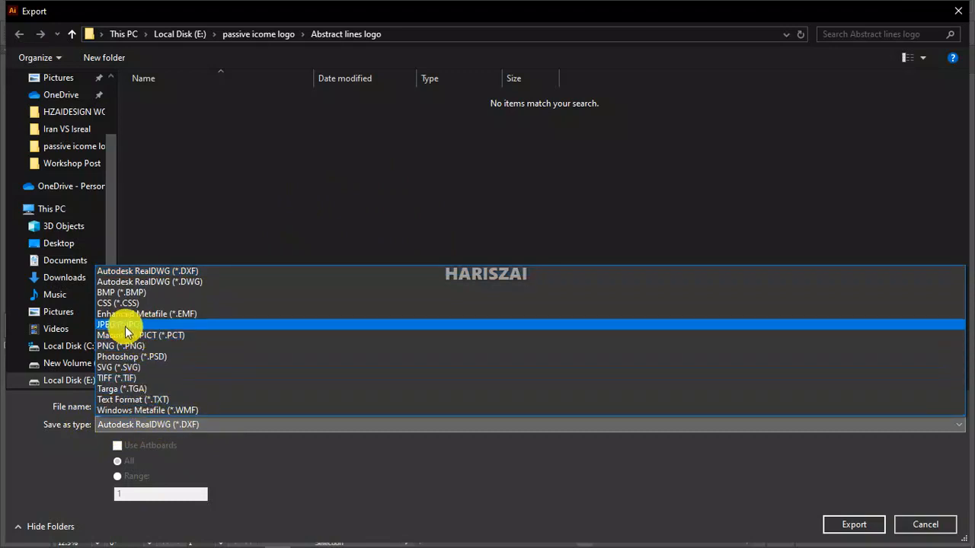
pyautogui.click(134, 325)
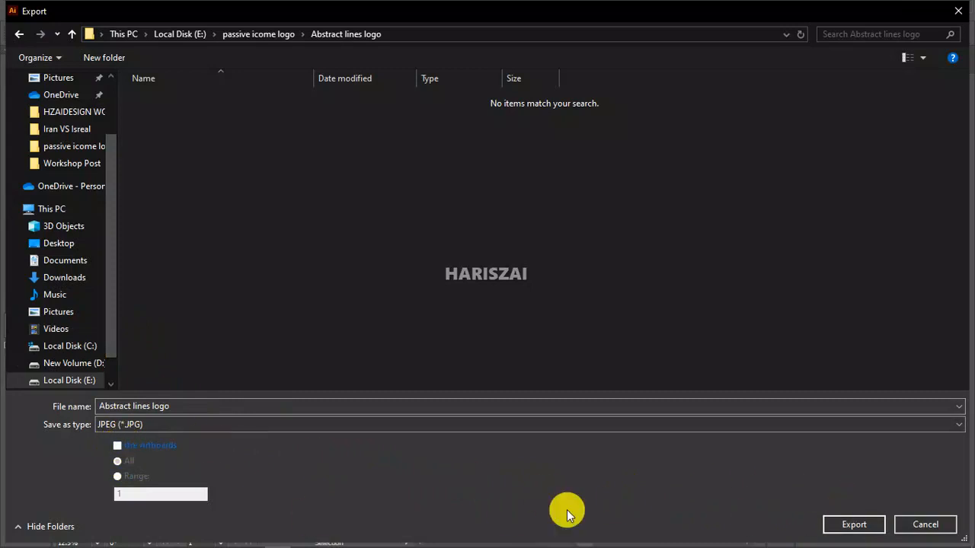
pyautogui.click(853, 524)
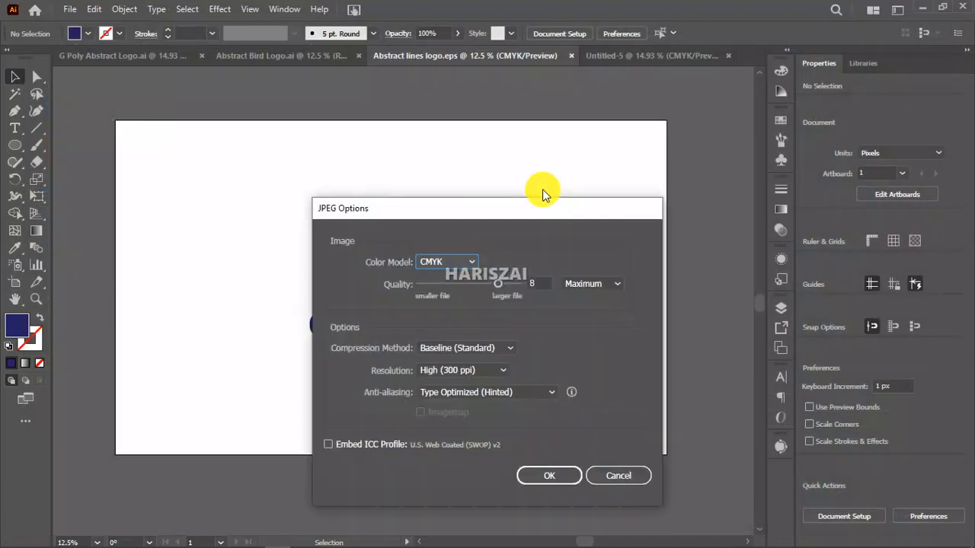
# Set the JPEG colour model to RGB, keep the quality at Maximum, and finish the export
pyautogui.moveTo(467, 211); pyautogui.dragTo(422, 116)
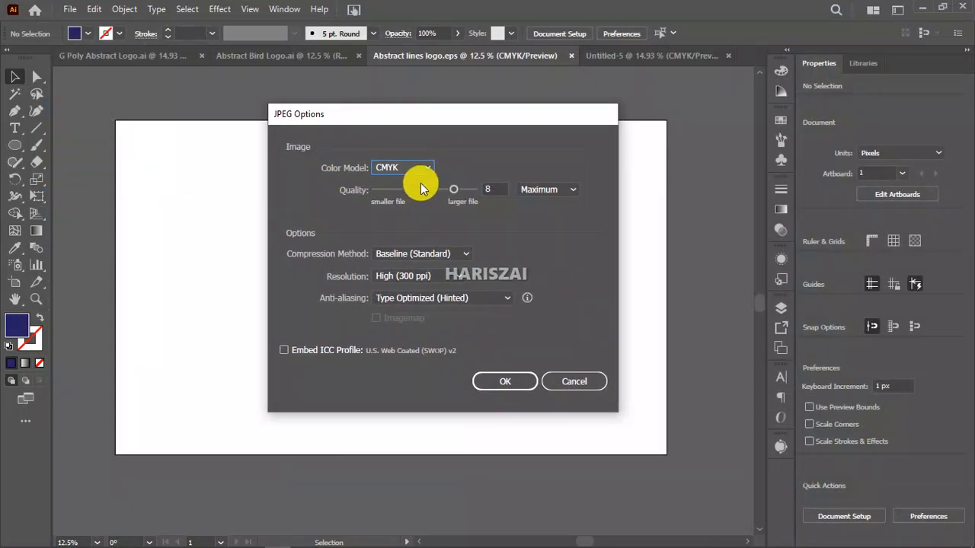
pyautogui.moveTo(380, 118); pyautogui.dragTo(332, 128)
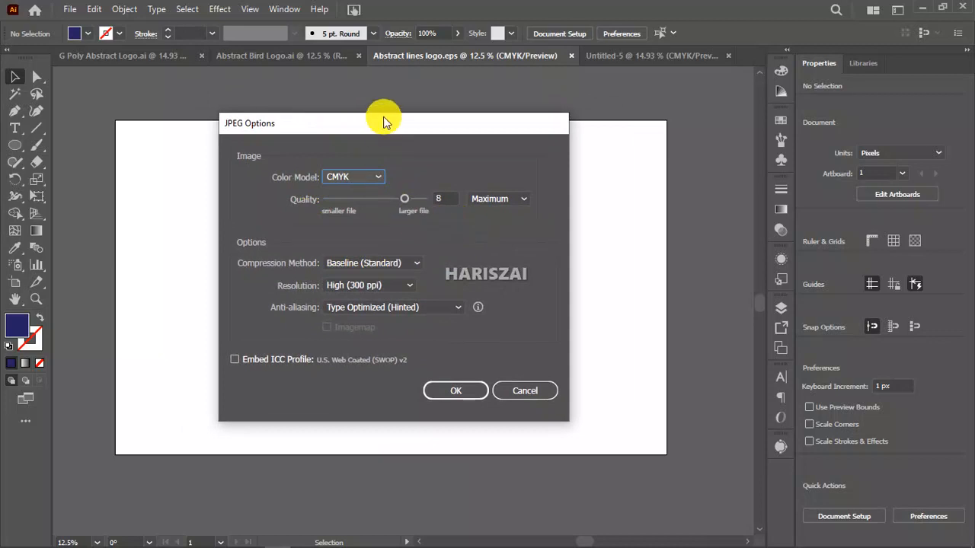
pyautogui.moveTo(381, 125); pyautogui.dragTo(397, 122)
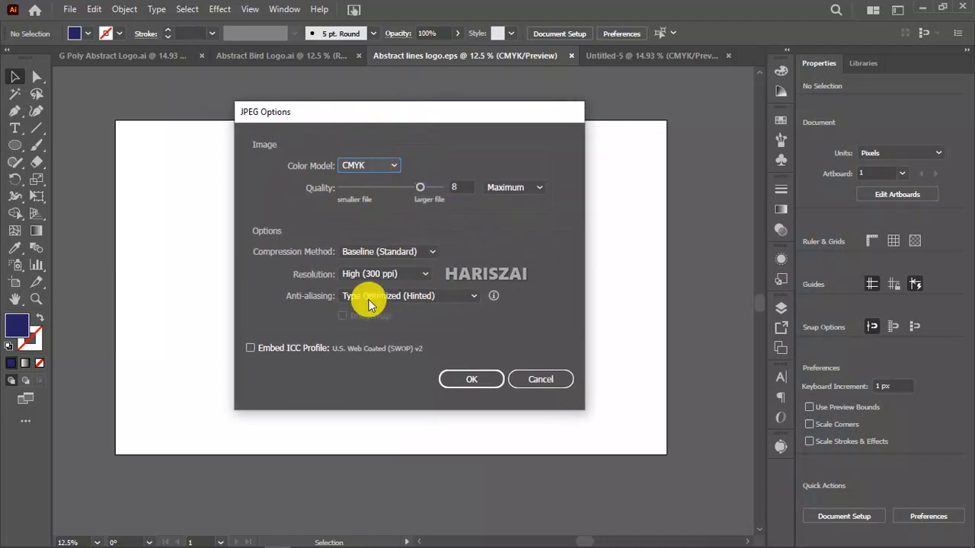
pyautogui.click(398, 166)
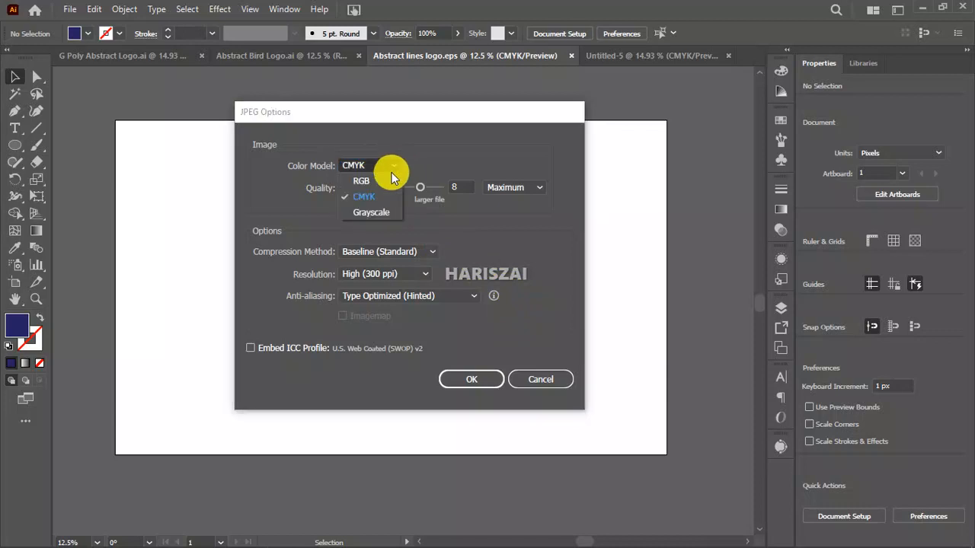
pyautogui.click(378, 182)
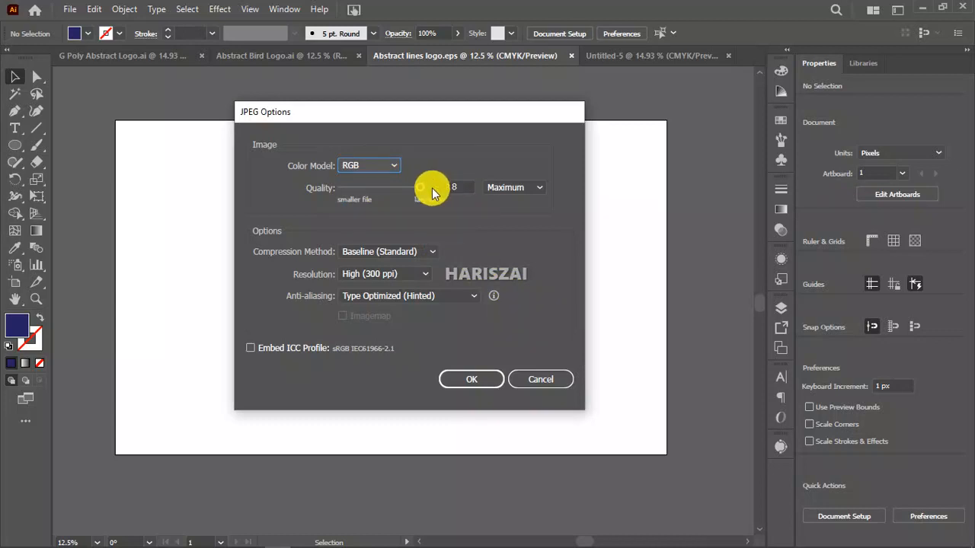
pyautogui.click(512, 189)
pyautogui.click(512, 246)
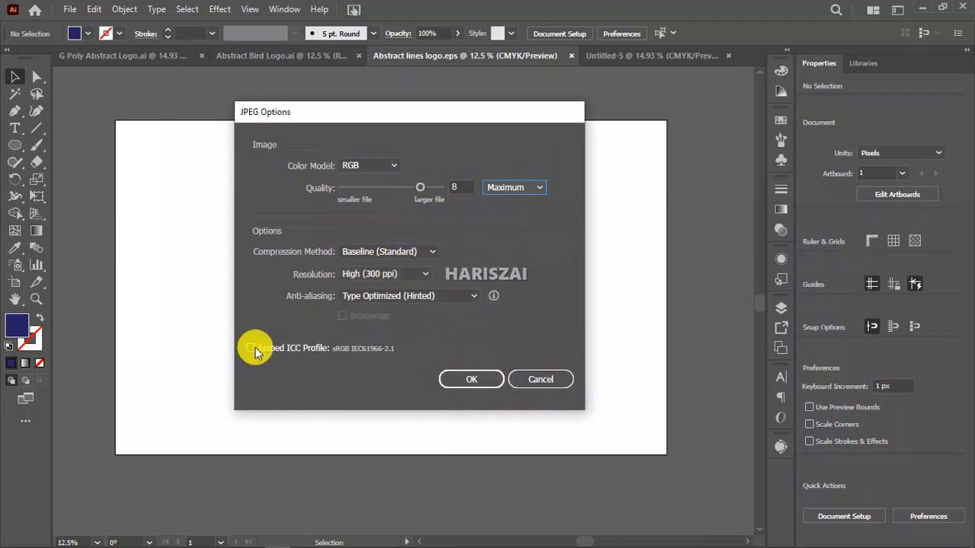
pyautogui.click(474, 381)
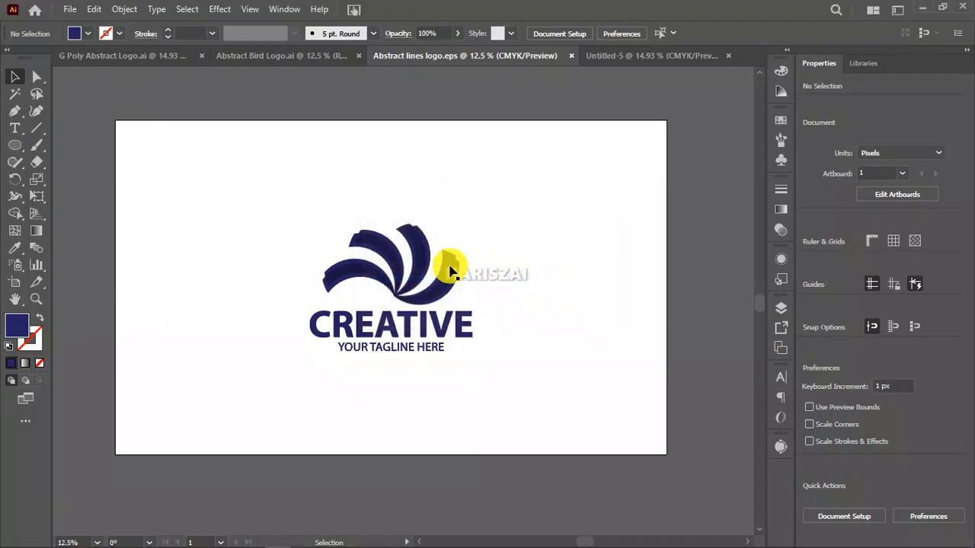
# Switch to File Explorer, open the "Abstract lines logo" folder and display its files as extra large icons
pyautogui.moveTo(298, 535)
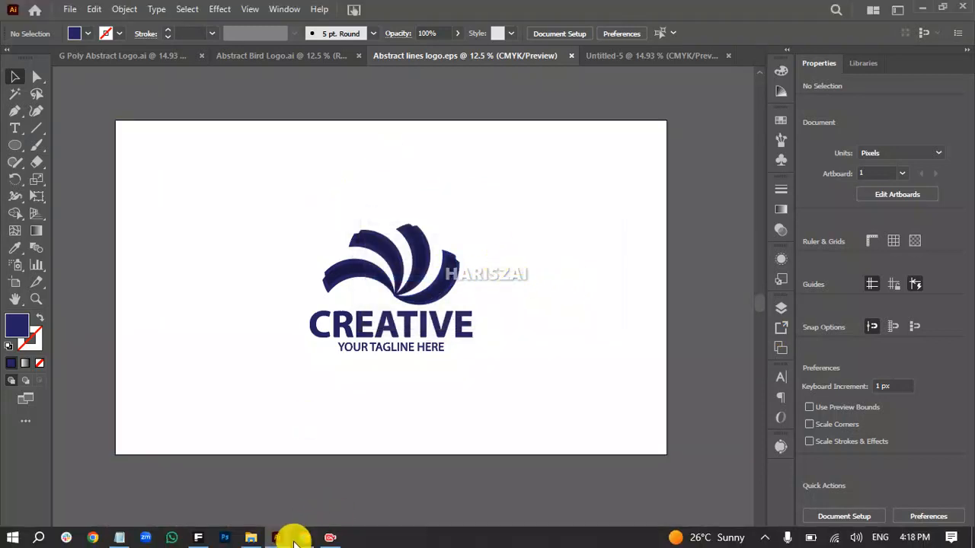
pyautogui.click(252, 537)
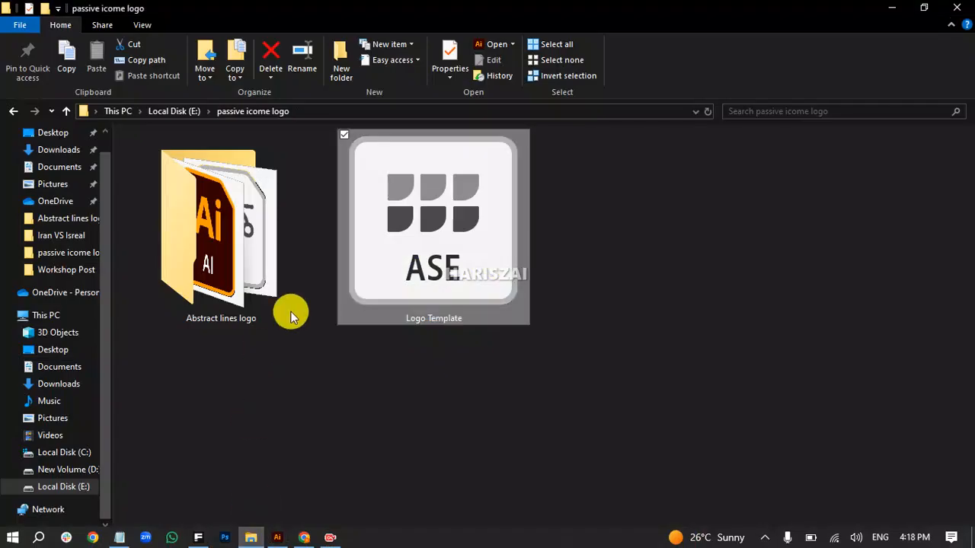
pyautogui.doubleClick(224, 263)
pyautogui.rightClick(333, 253)
pyautogui.moveTo(290, 264)
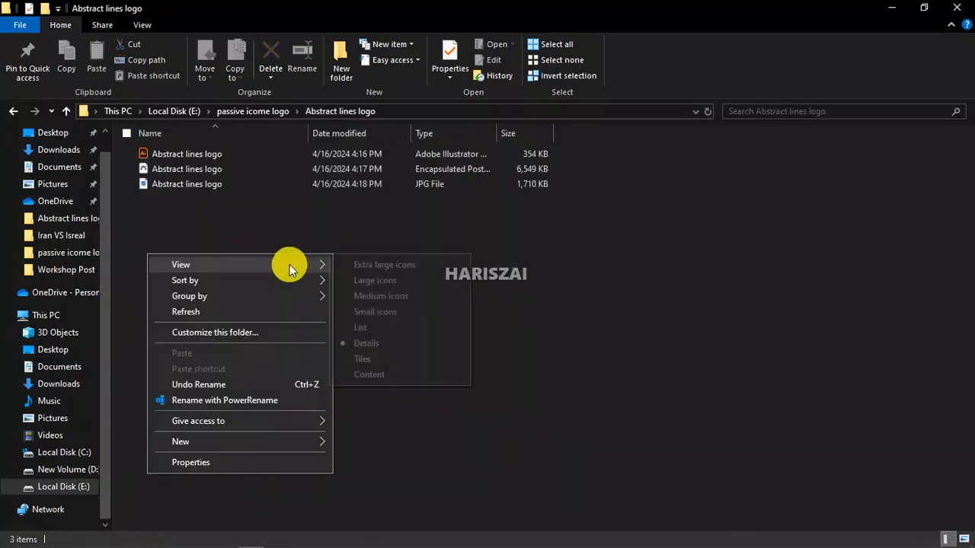
pyautogui.click(357, 264)
# Check the AI, EPS and JPG files of the logo, and switch to the Freepik Contributor site
pyautogui.click(211, 193)
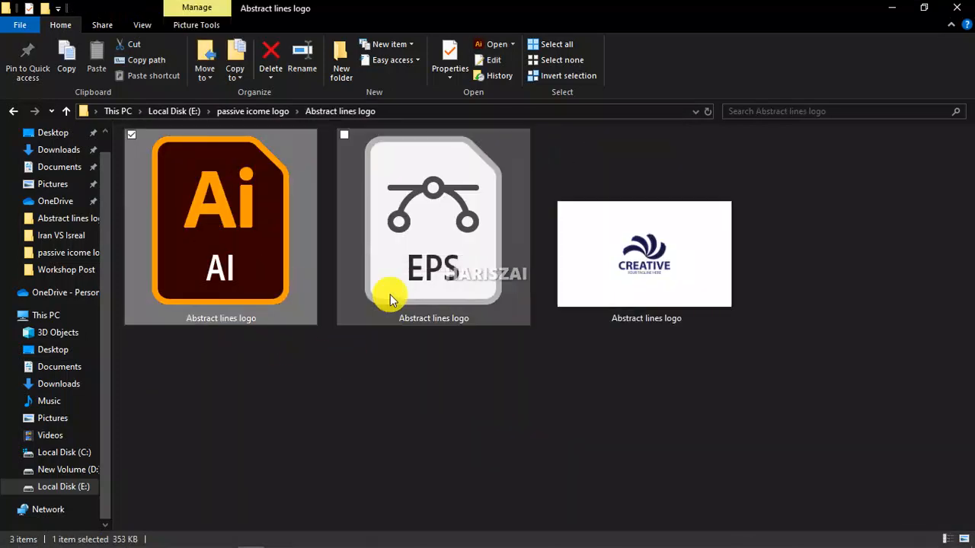
pyautogui.click(475, 210)
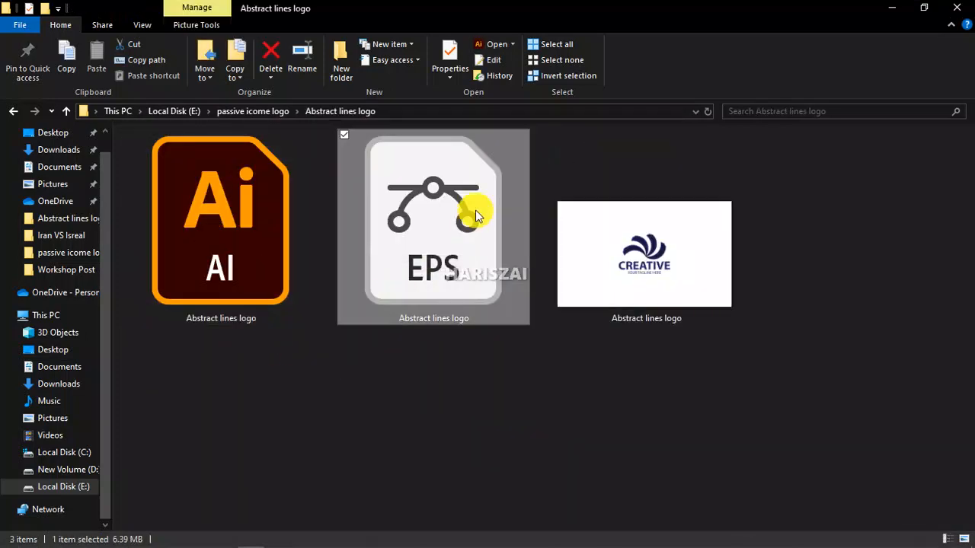
pyautogui.click(644, 271)
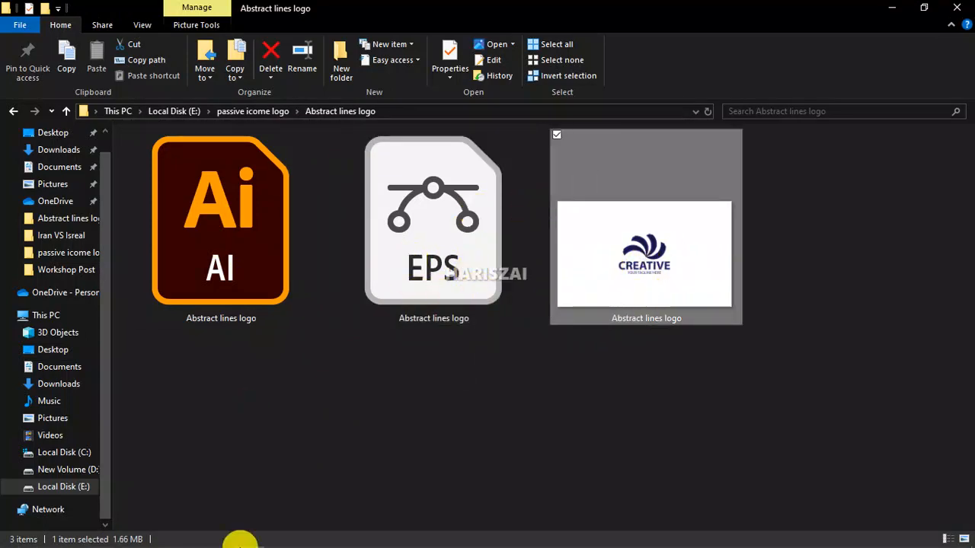
pyautogui.click(200, 536)
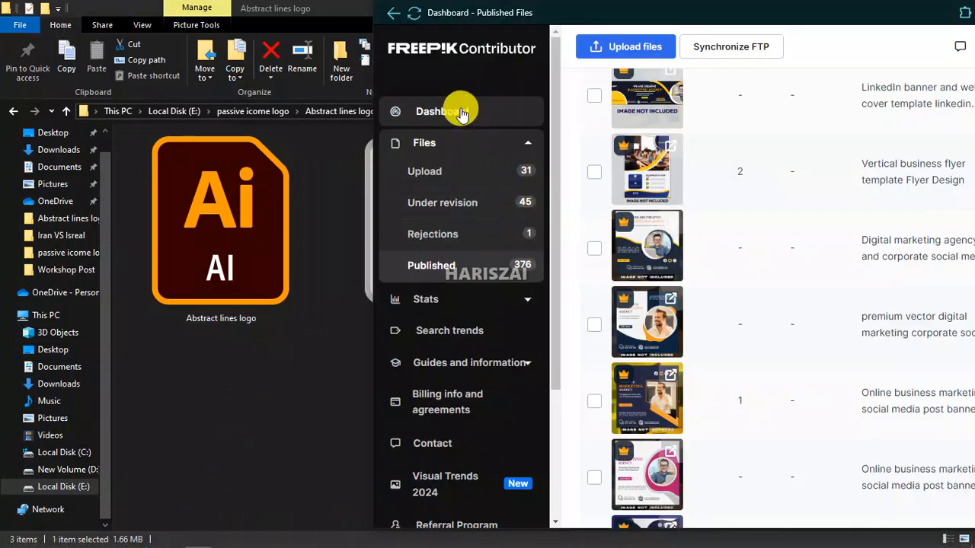
# Upload the EPS and JPG files from the "Abstract lines logo" folder inside "passive icome logo"
pyautogui.click(643, 45)
pyautogui.moveTo(773, 22); pyautogui.dragTo(651, 22)
pyautogui.scroll(-3, 816, 267)
pyautogui.click(801, 437)
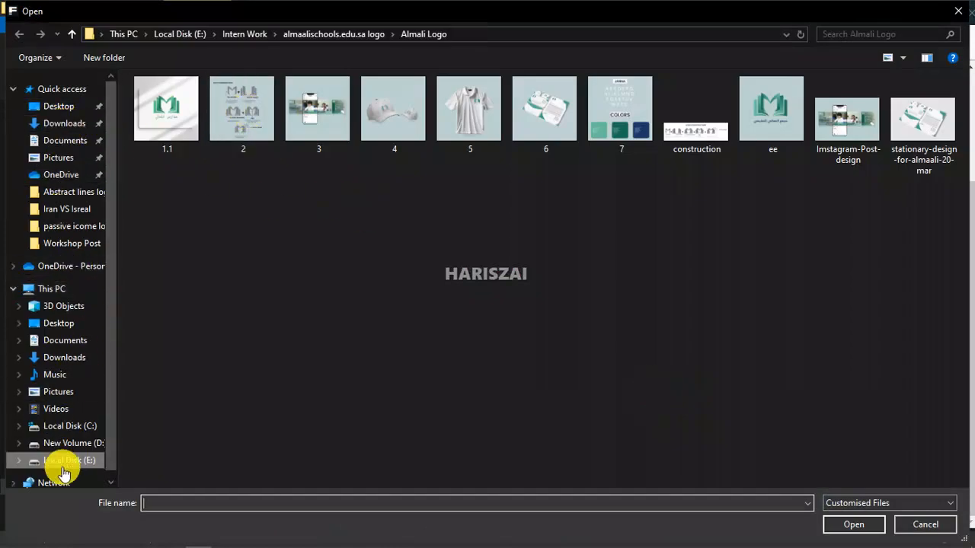
pyautogui.click(76, 226)
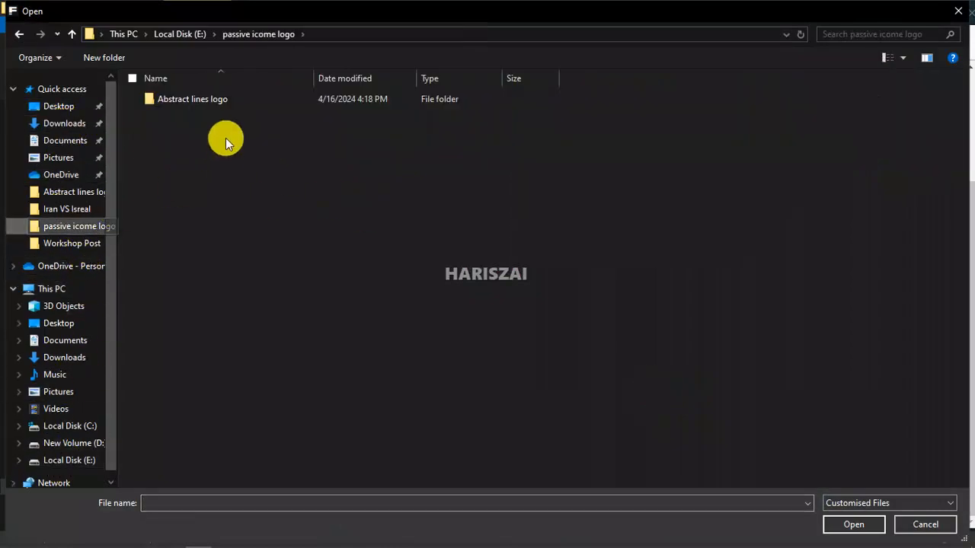
pyautogui.doubleClick(182, 106)
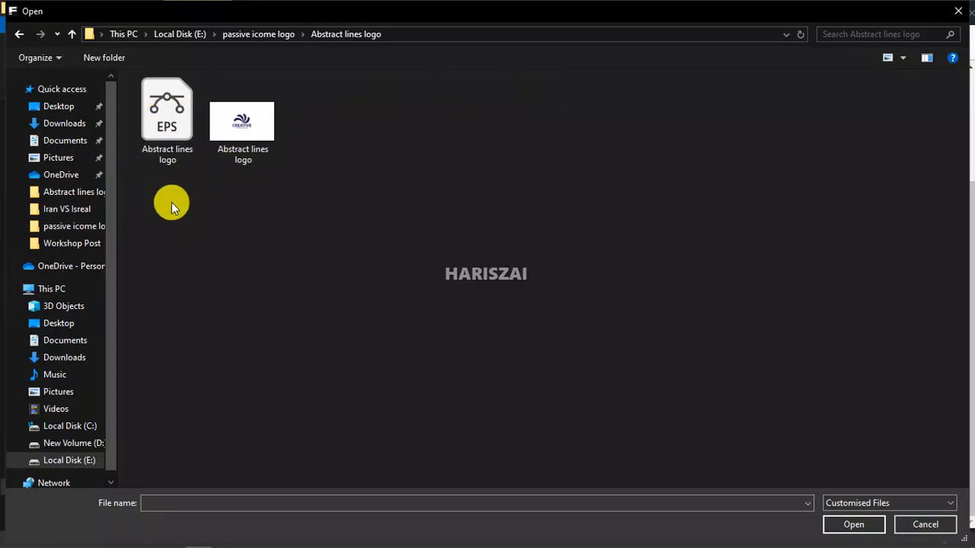
pyautogui.moveTo(254, 207); pyautogui.dragTo(172, 129)
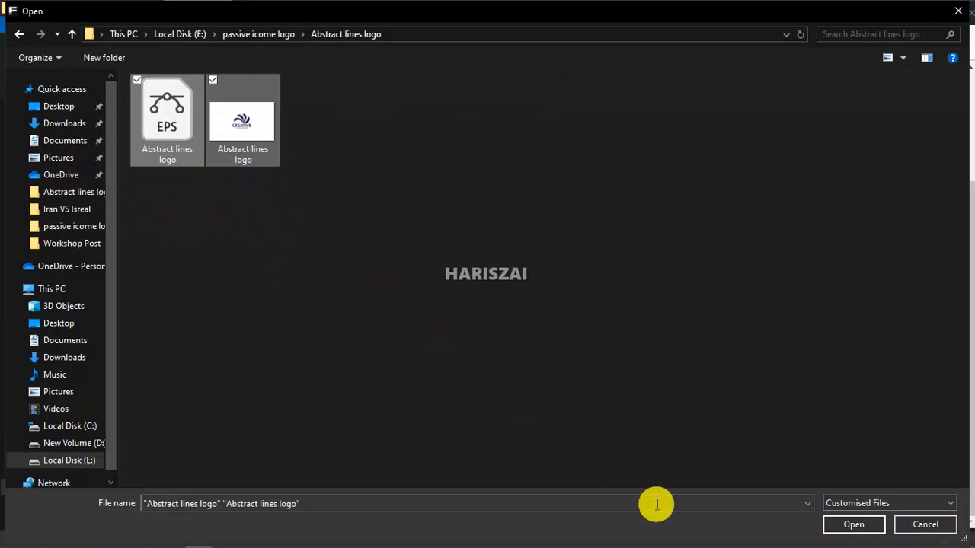
pyautogui.click(842, 524)
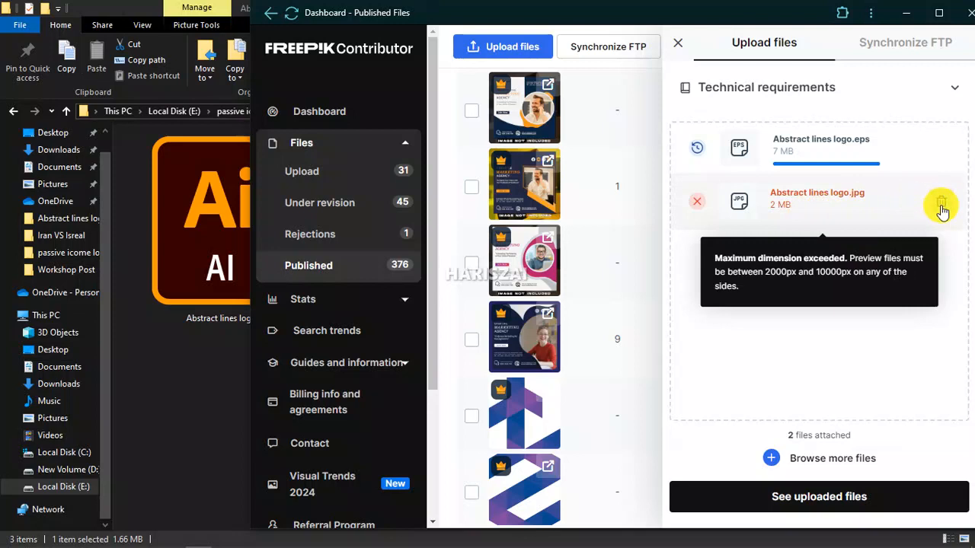
# Remove the JPG from the upload, switch to Illustrator and re-export the logo as a JPEG over the existing "Abstract lines logo" file
pyautogui.click(942, 211)
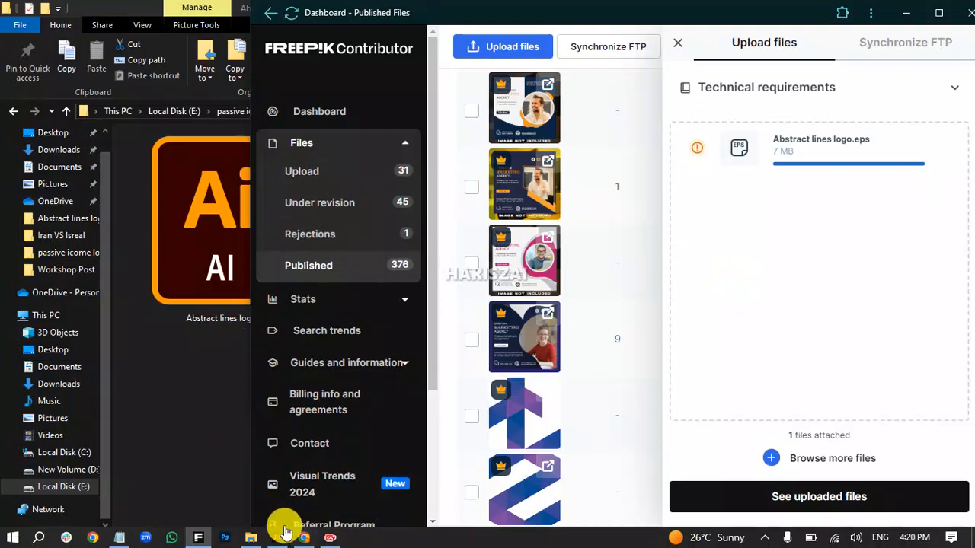
pyautogui.click(287, 534)
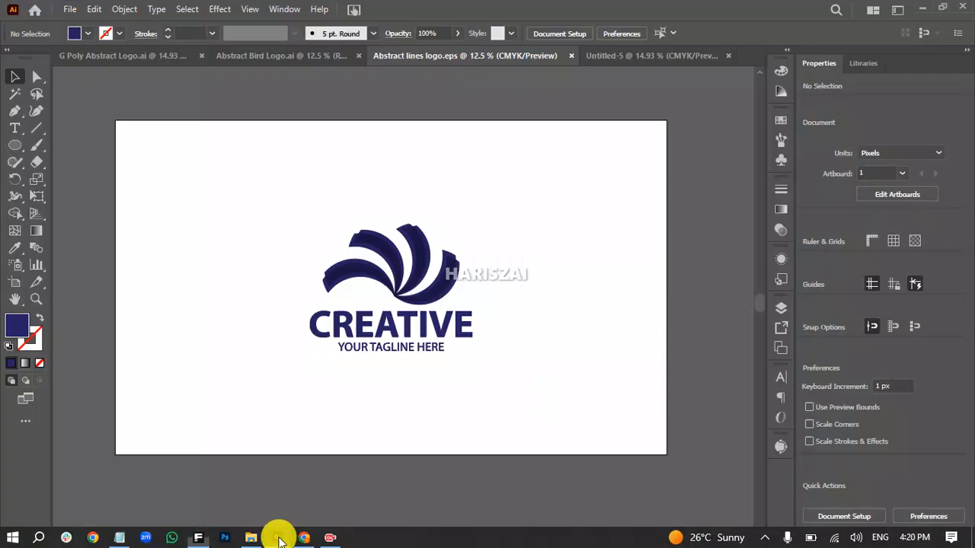
pyautogui.click(69, 9)
pyautogui.moveTo(99, 287)
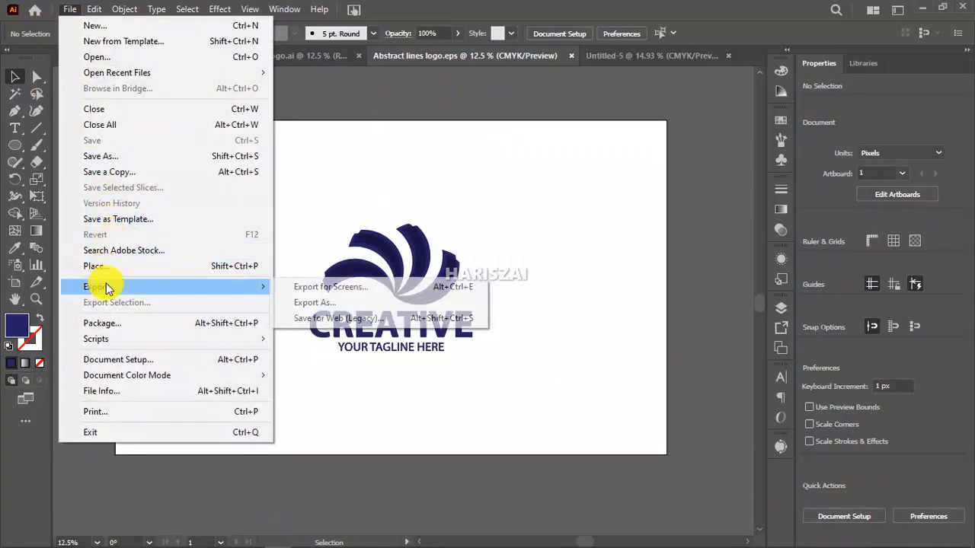
pyautogui.click(328, 304)
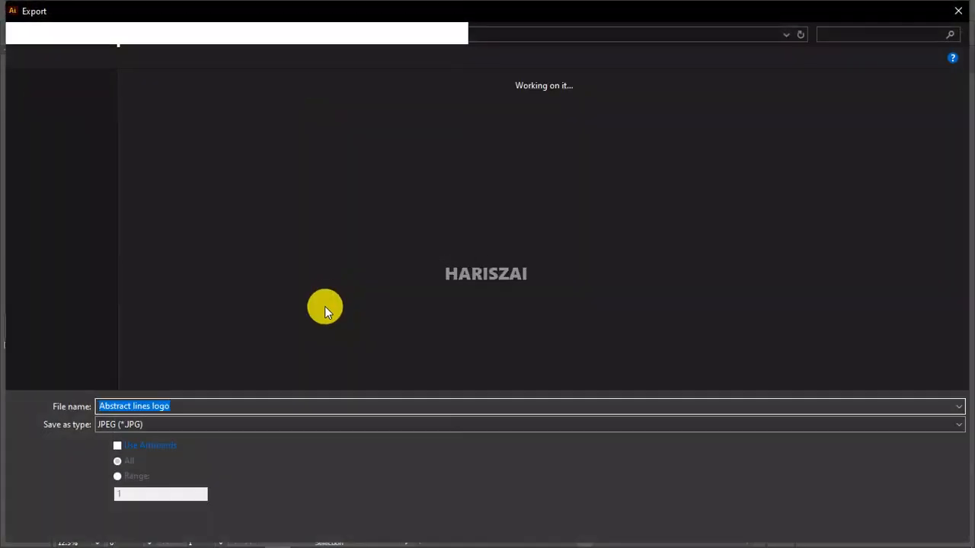
pyautogui.click(174, 131)
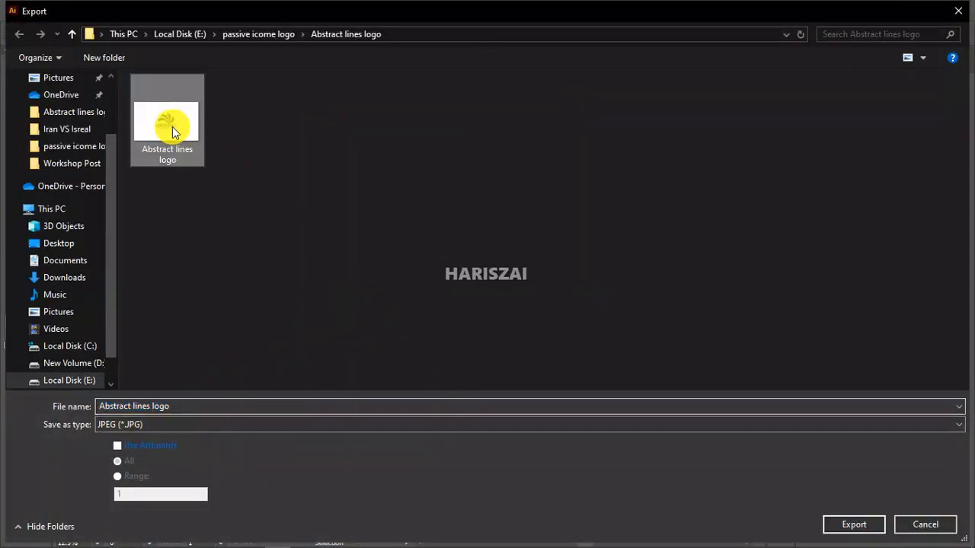
pyautogui.click(861, 524)
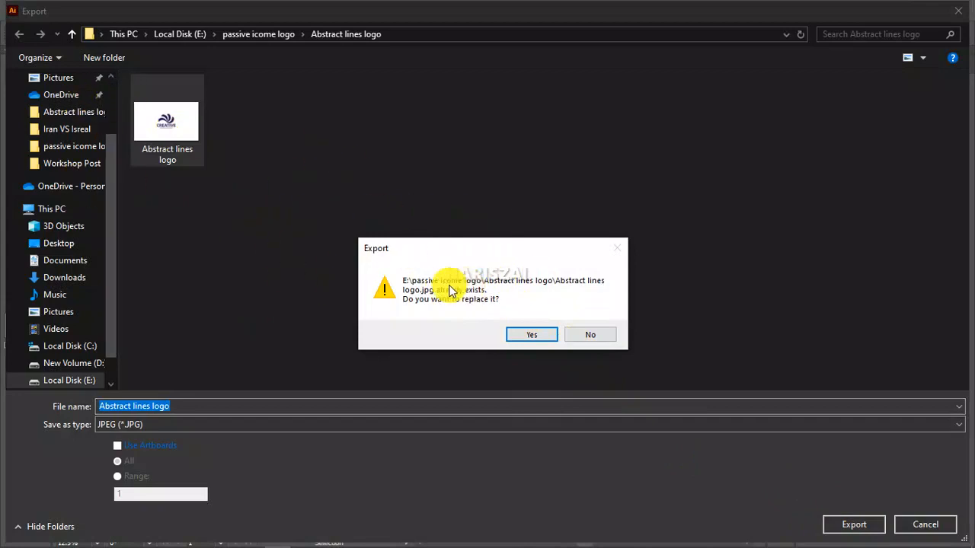
pyautogui.click(538, 340)
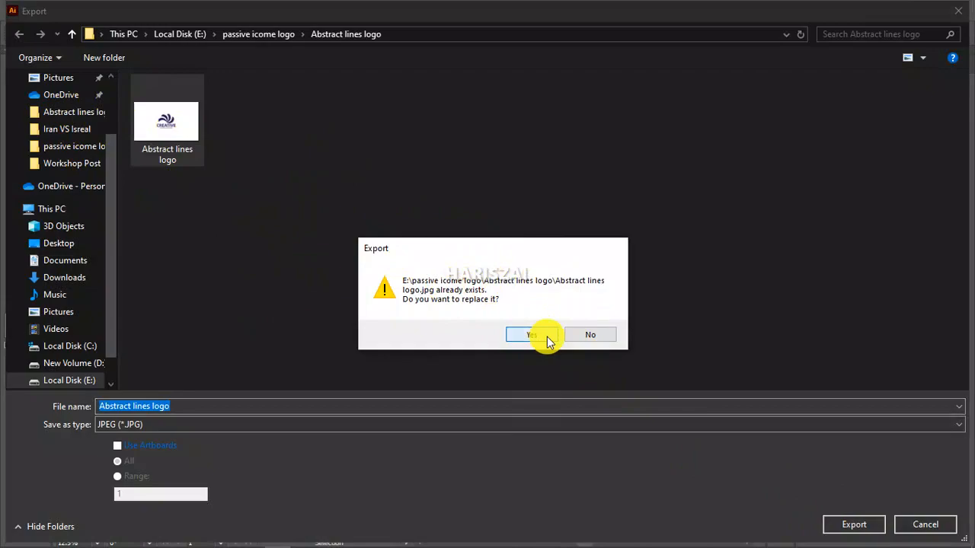
pyautogui.click(547, 336)
# Set the JPEG colour model to RGB and the resolution to Medium (150 ppi), and finish the export
pyautogui.click(367, 165)
pyautogui.click(348, 180)
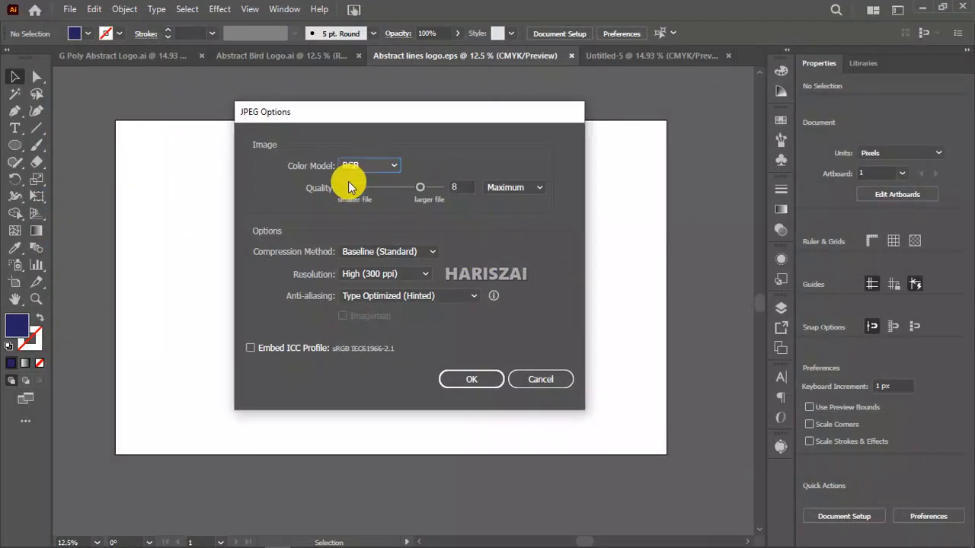
pyautogui.click(401, 274)
pyautogui.click(368, 352)
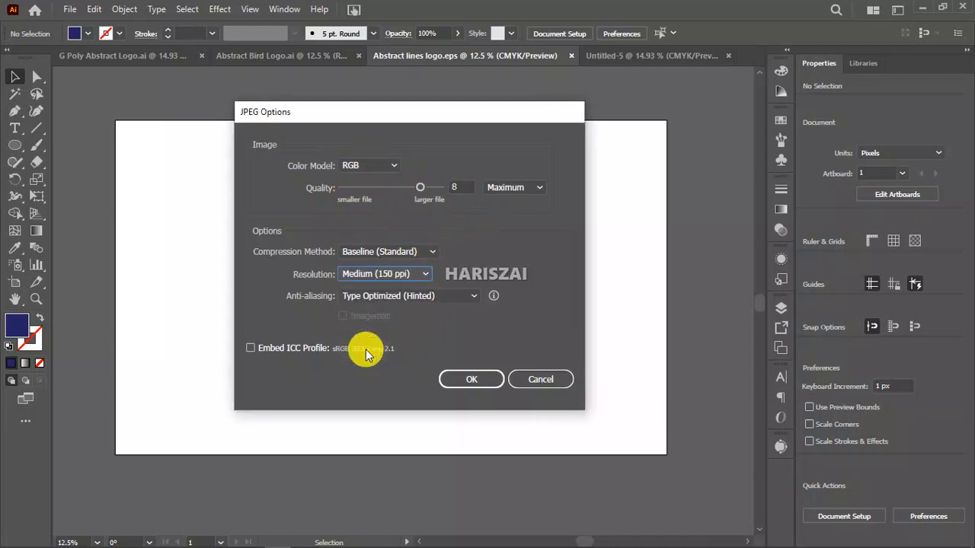
pyautogui.click(473, 379)
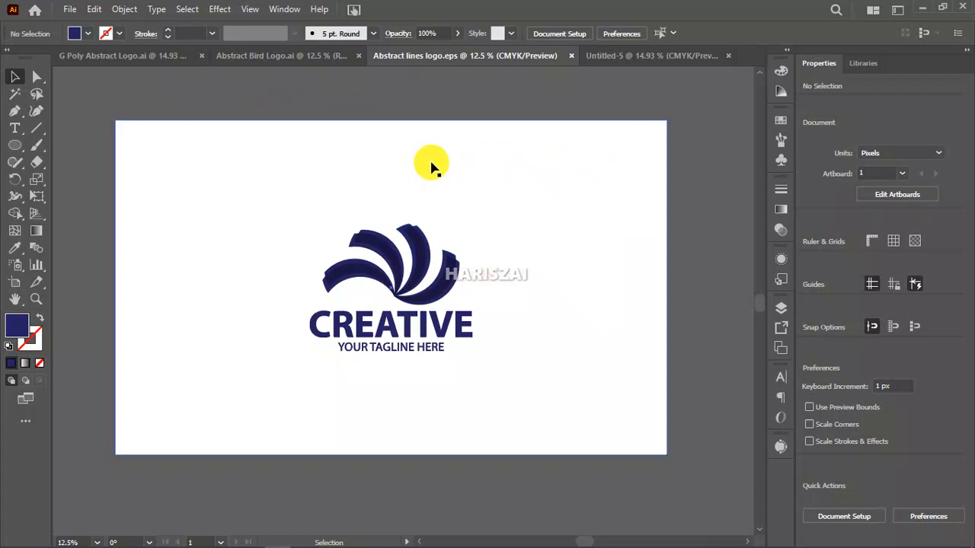
pyautogui.click(69, 9)
pyautogui.moveTo(98, 288)
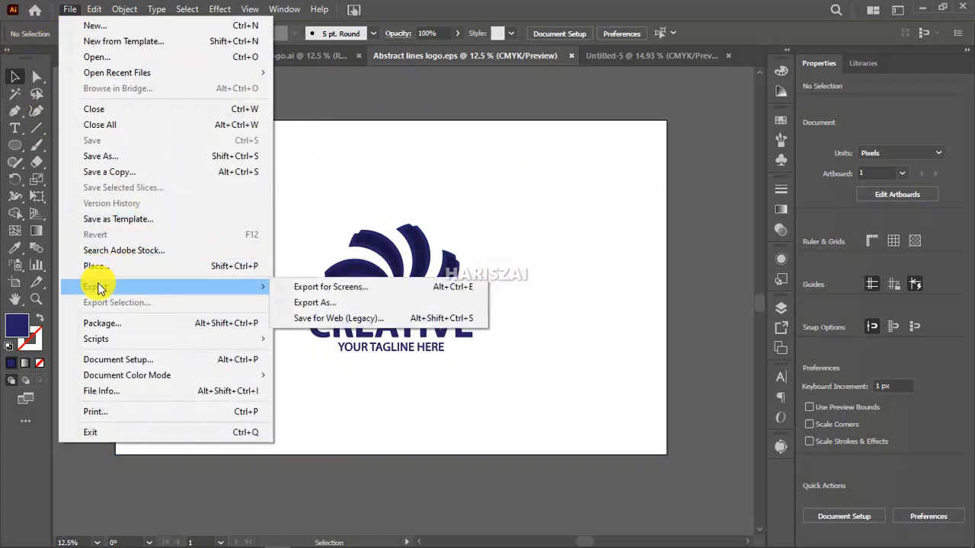
pyautogui.click(320, 302)
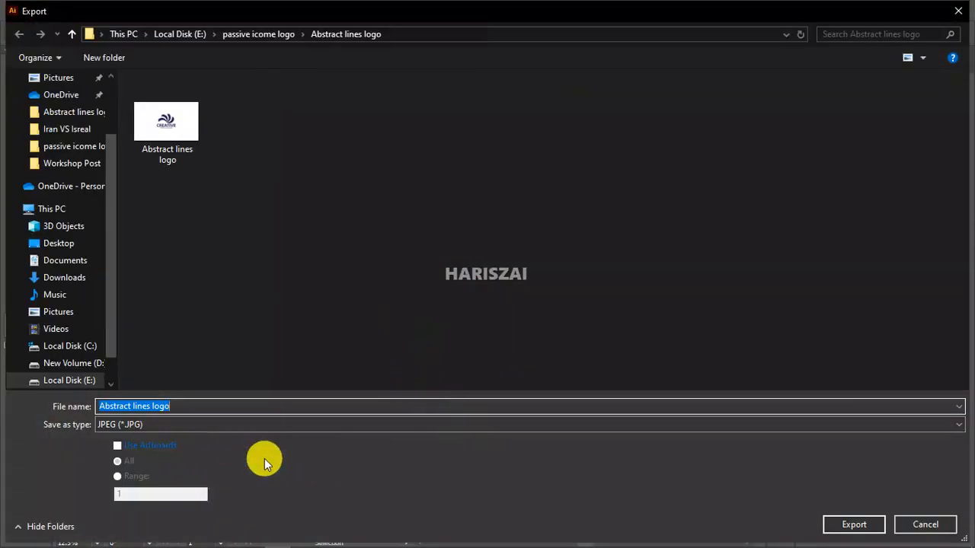
pyautogui.click(846, 525)
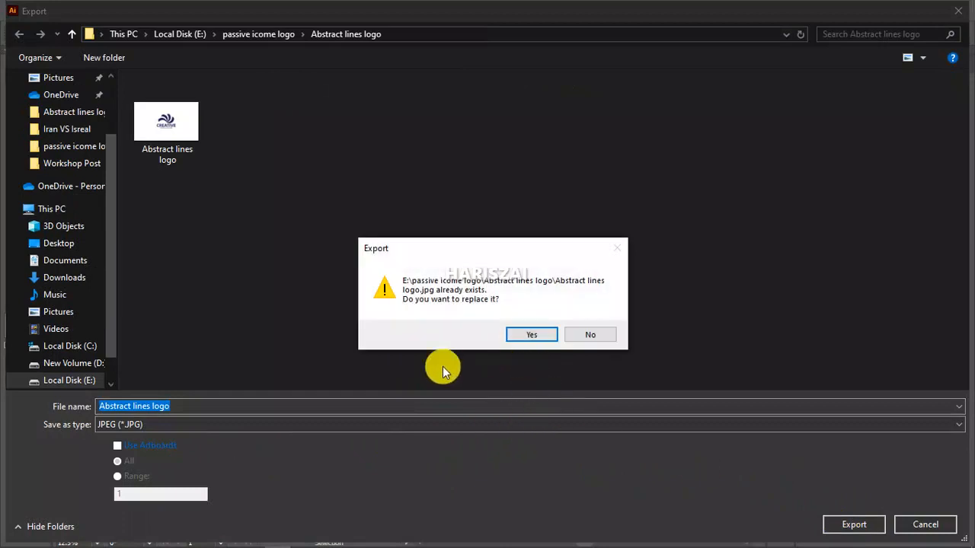
pyautogui.click(609, 336)
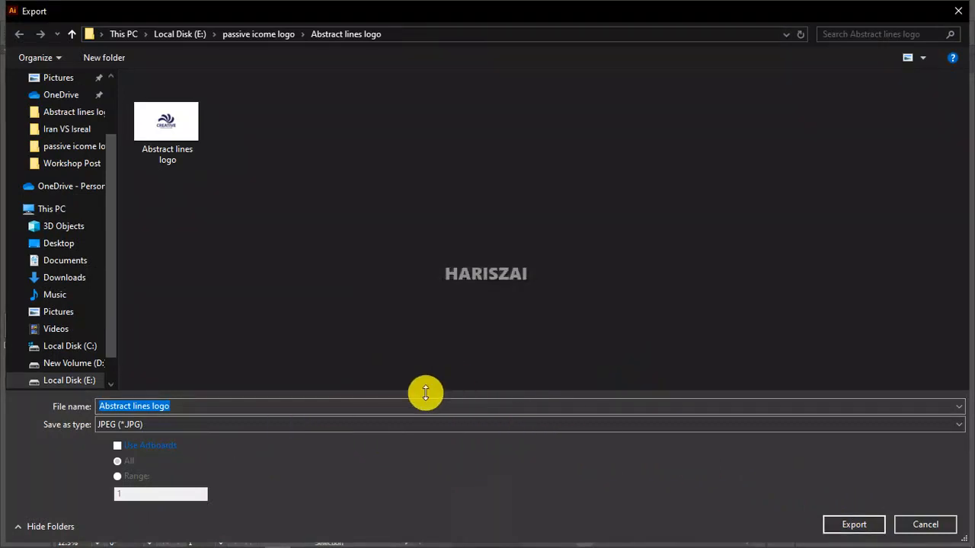
pyautogui.click(257, 404)
pyautogui.write('asdbas')
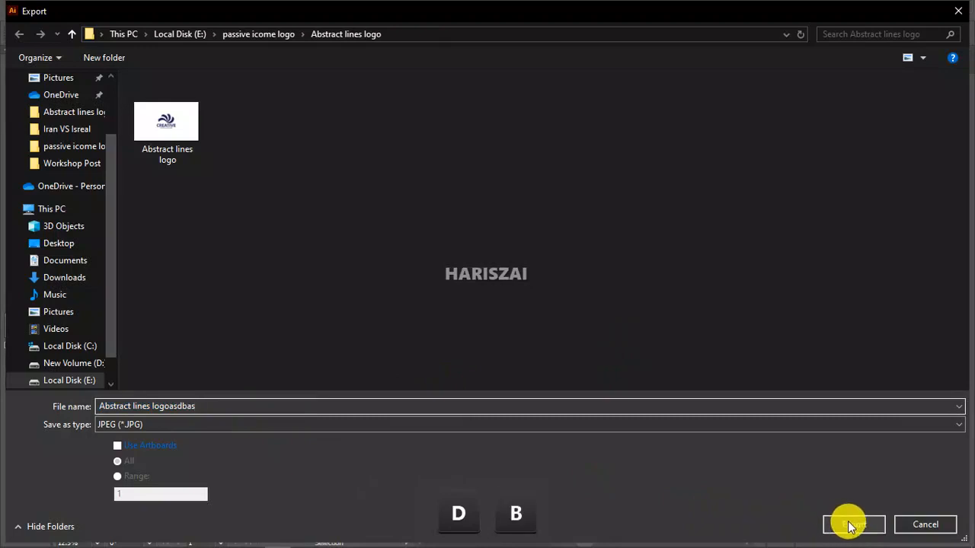
pyautogui.click(845, 522)
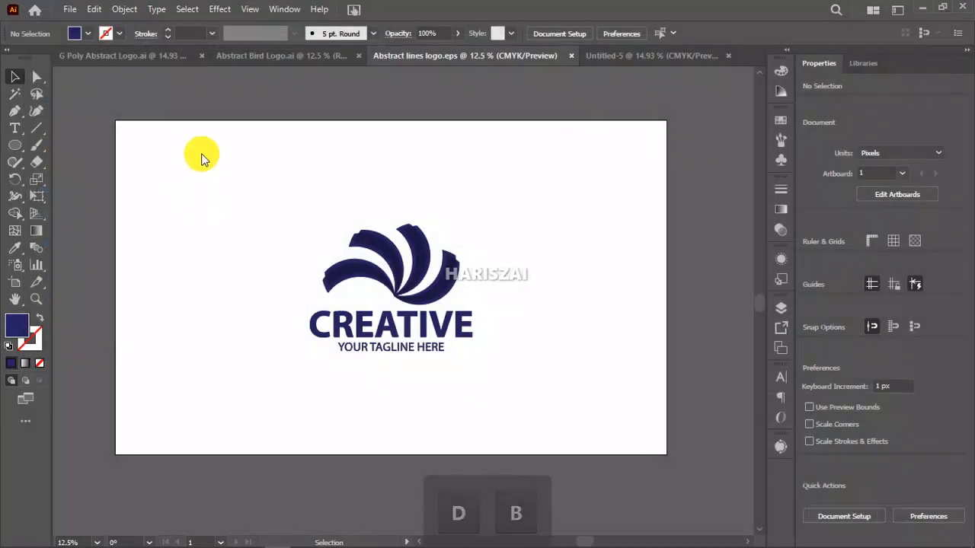
pyautogui.click(370, 165)
pyautogui.click(364, 177)
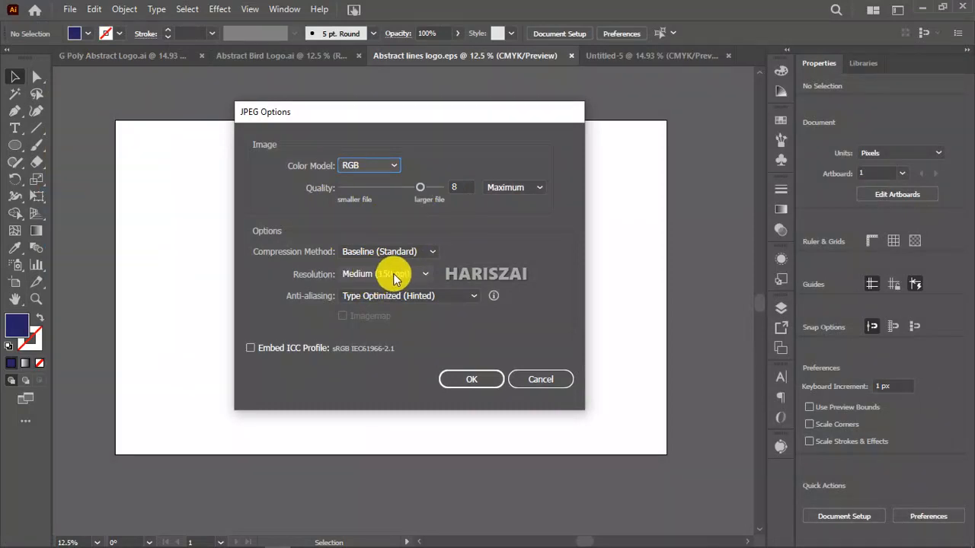
pyautogui.click(542, 379)
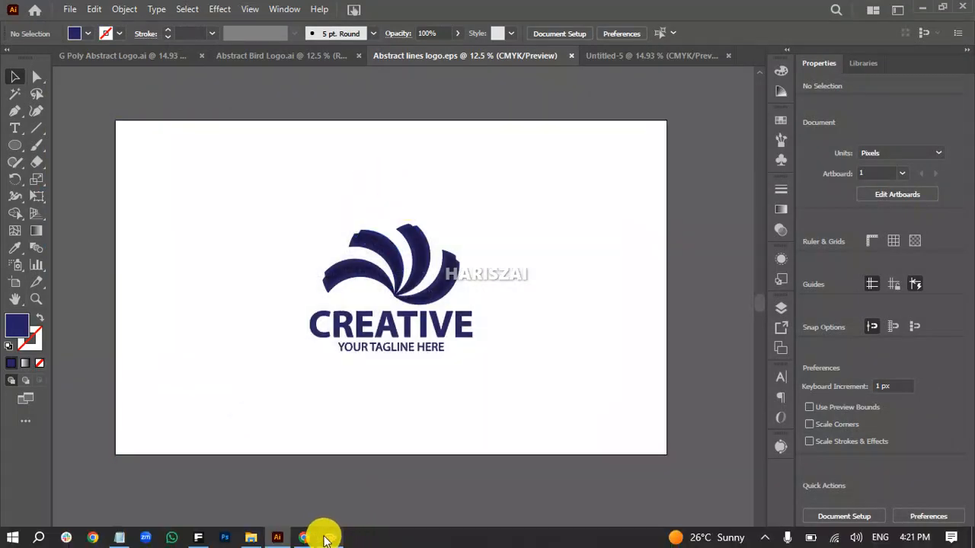
# Switch to Freepik Contributor and add the re-exported "Abstract lines logo" JPG to the upload as the EPS file's preview
pyautogui.click(198, 537)
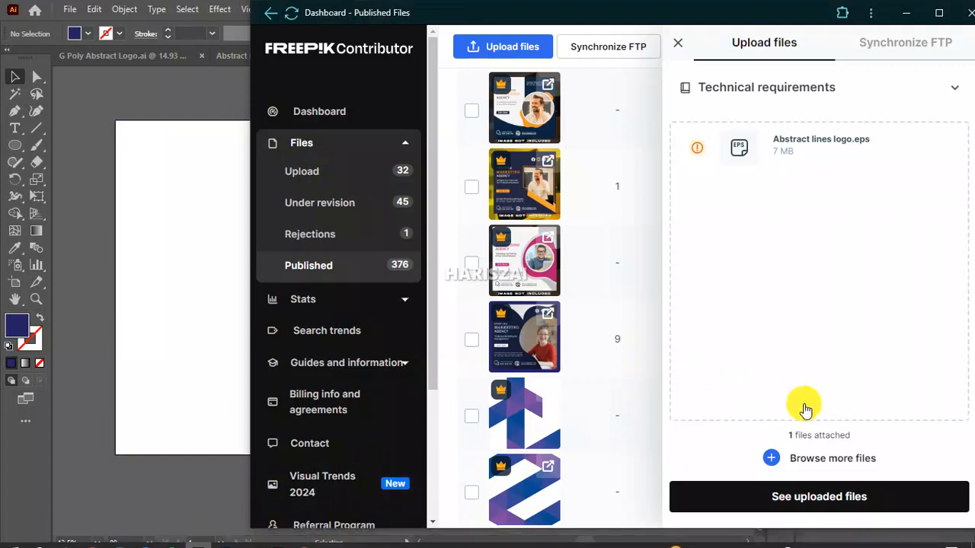
pyautogui.click(802, 459)
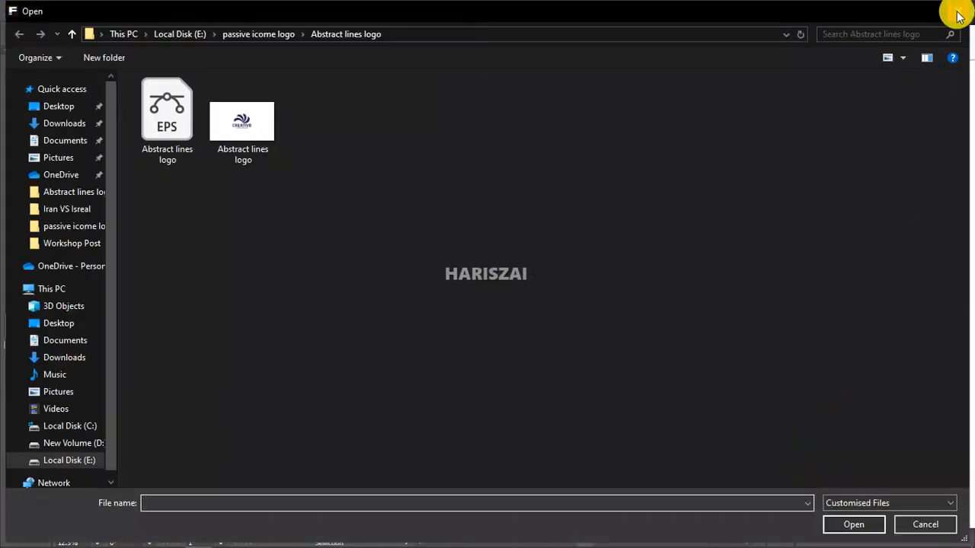
pyautogui.click(959, 16)
pyautogui.moveTo(762, 149)
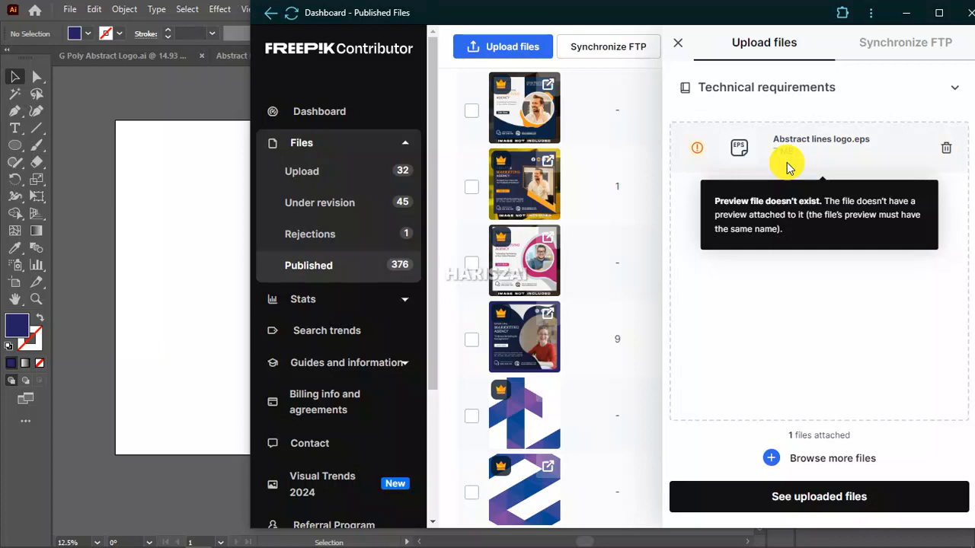
pyautogui.click(810, 458)
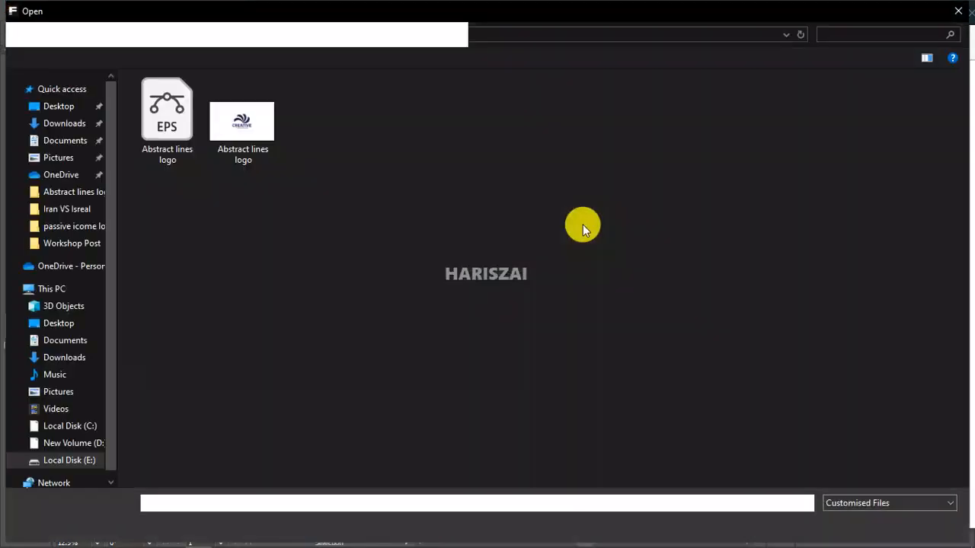
pyautogui.doubleClick(257, 128)
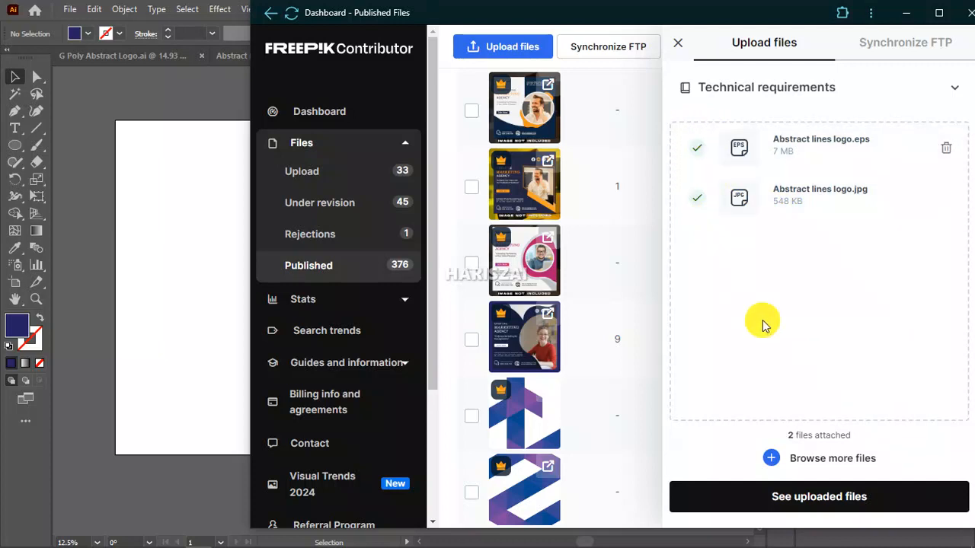
# Show the uploaded files, close the upload pane, and check the processing of the logo files, reloading the page
pyautogui.click(810, 495)
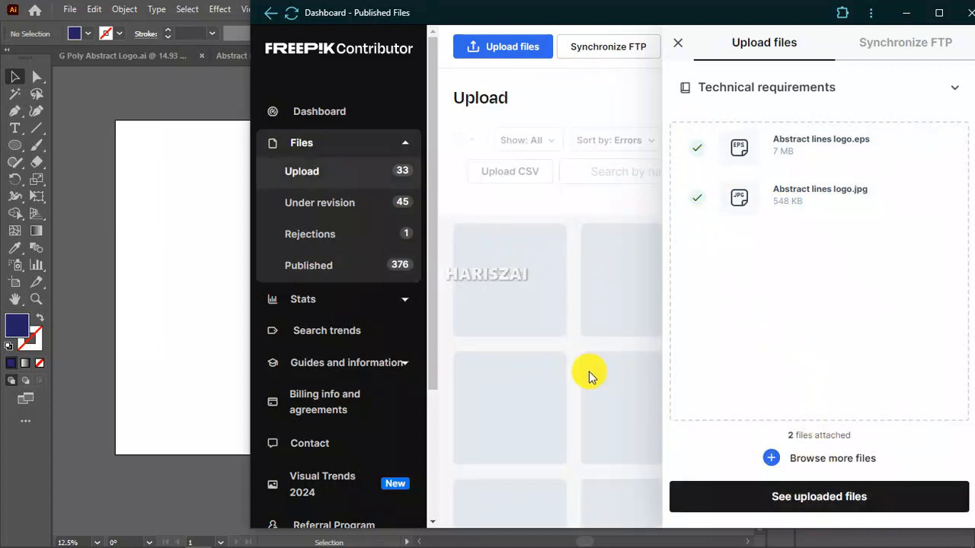
pyautogui.click(677, 43)
pyautogui.scroll(-20, 610, 316)
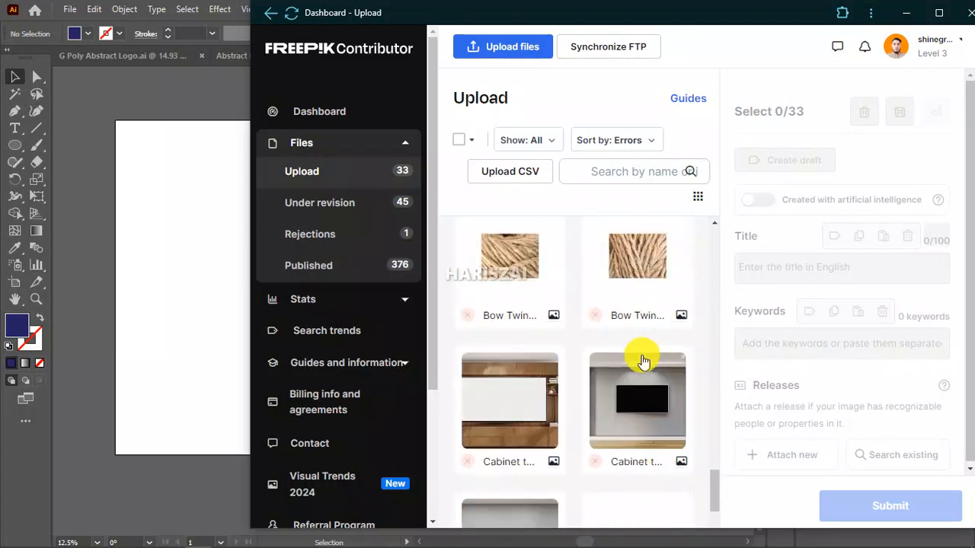
pyautogui.scroll(-1, 594, 450)
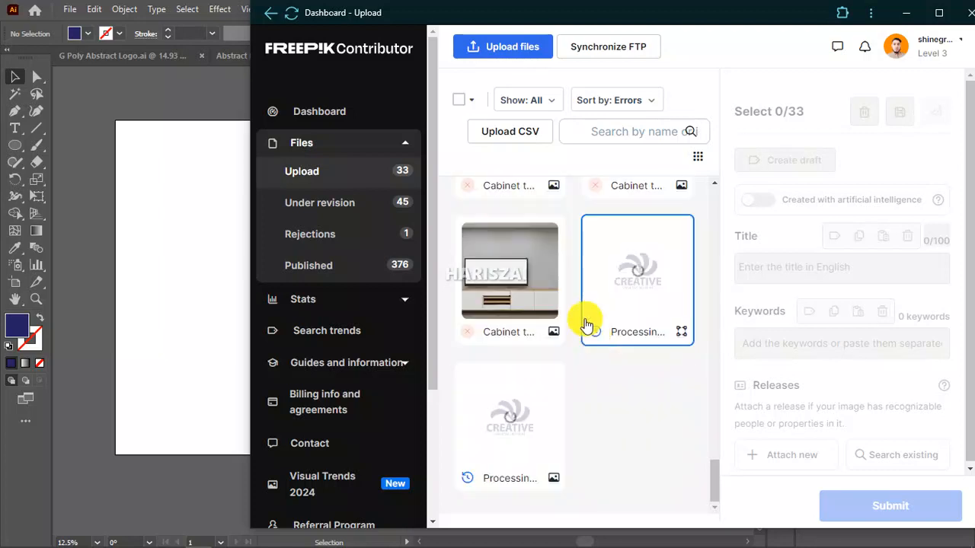
pyautogui.click(291, 12)
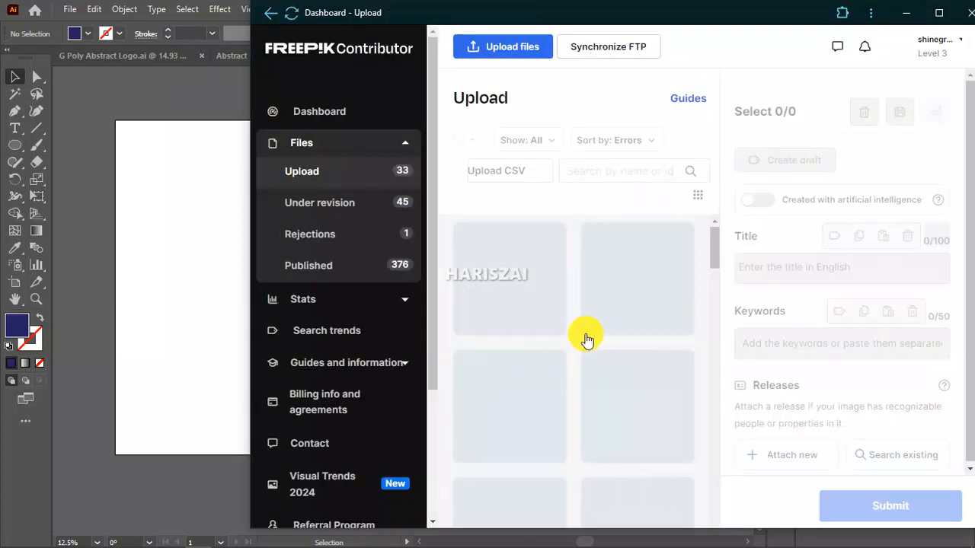
pyautogui.scroll(-15, 609, 366)
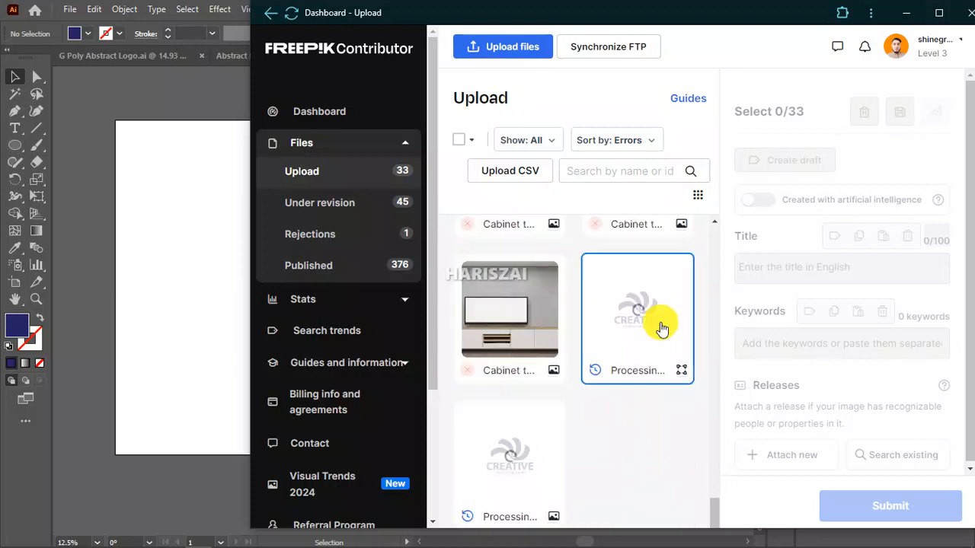
# Close the Freepik Contributor window and reopen it to load the dashboard afresh
pyautogui.click(967, 13)
pyautogui.moveTo(304, 538)
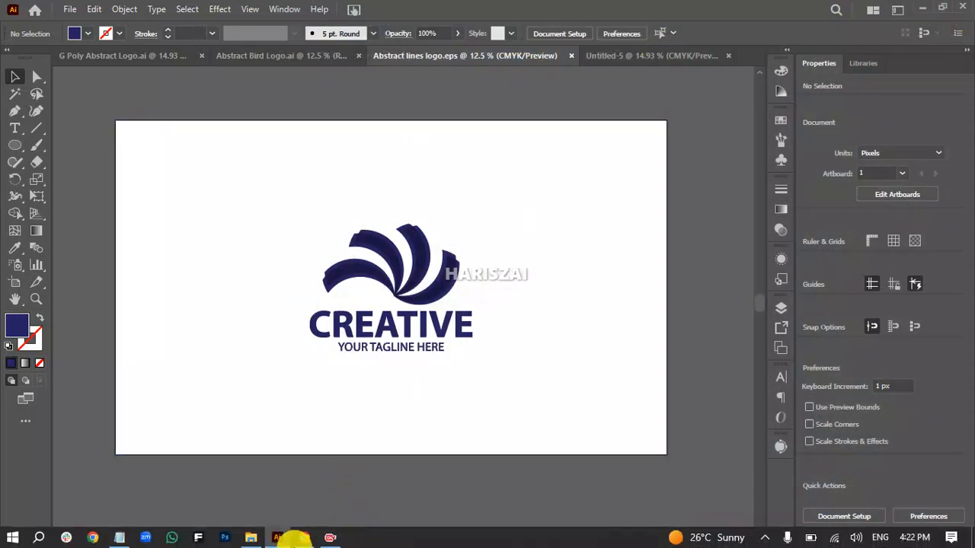
pyautogui.click(199, 538)
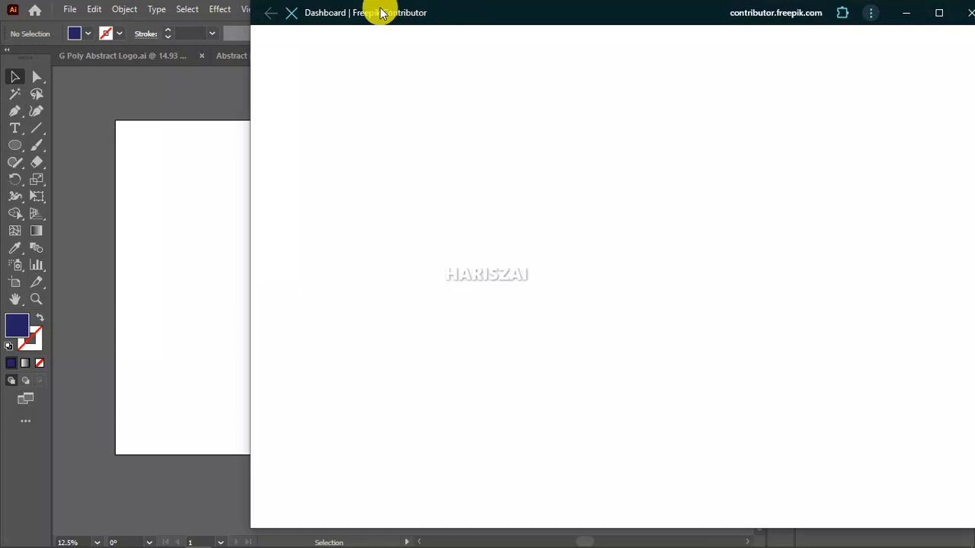
# Open the list of uploaded files in Freepik Contributor and check the processing state of the logo files at its end
pyautogui.moveTo(368, 15); pyautogui.dragTo(446, 19)
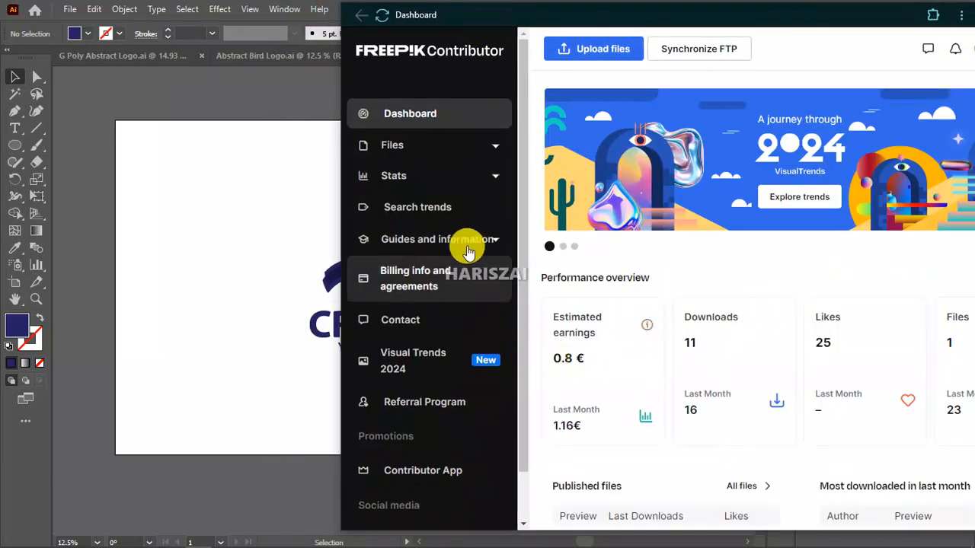
pyautogui.click(443, 152)
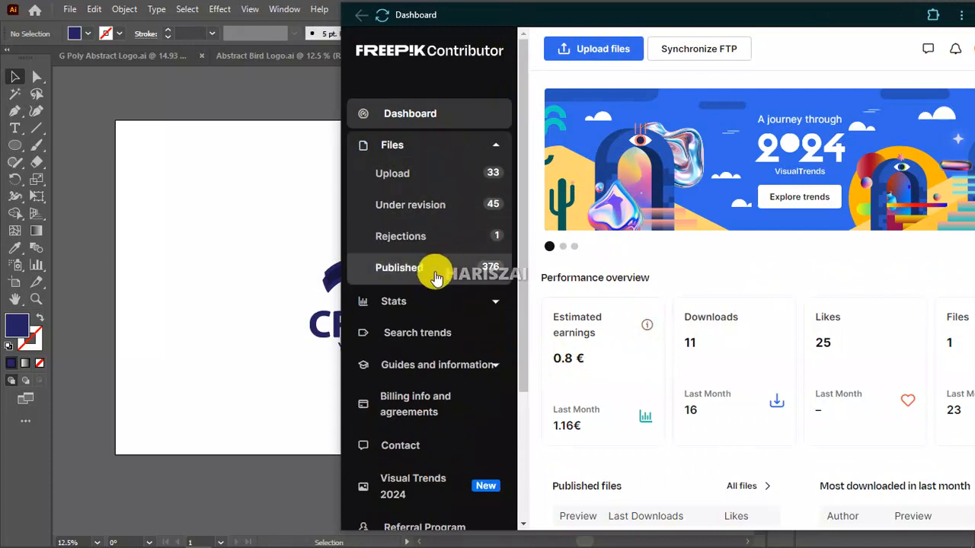
pyautogui.click(457, 183)
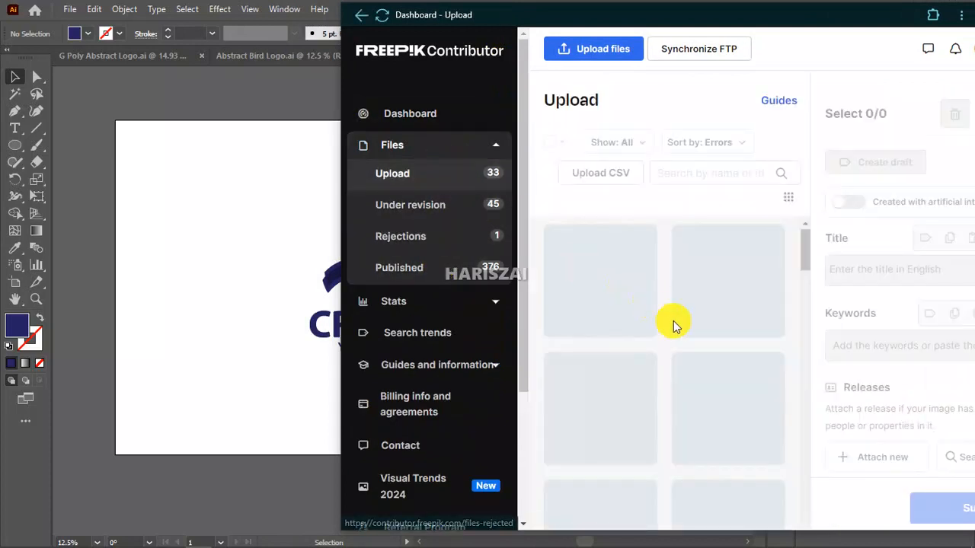
pyautogui.scroll(-3, 689, 377)
pyautogui.scroll(-10, 692, 394)
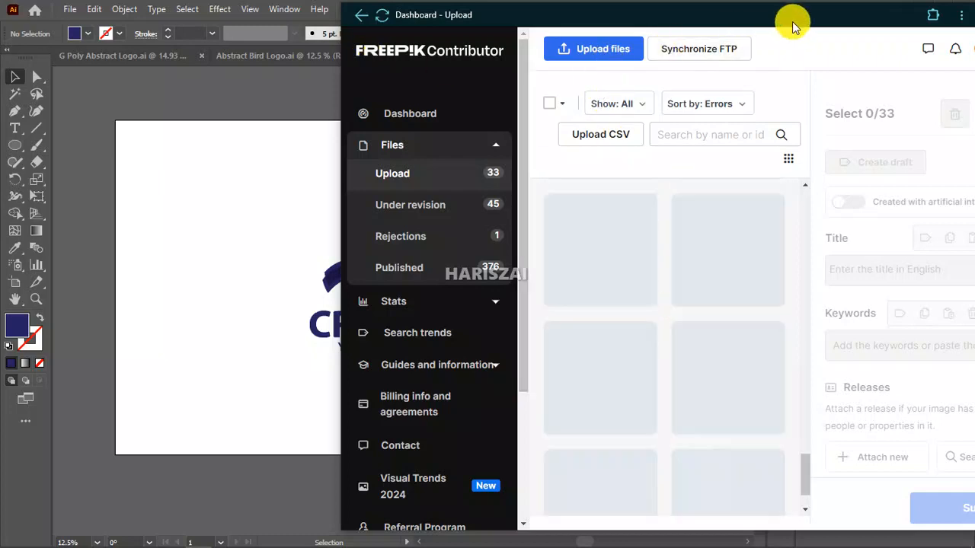
pyautogui.moveTo(820, 22); pyautogui.dragTo(577, 95)
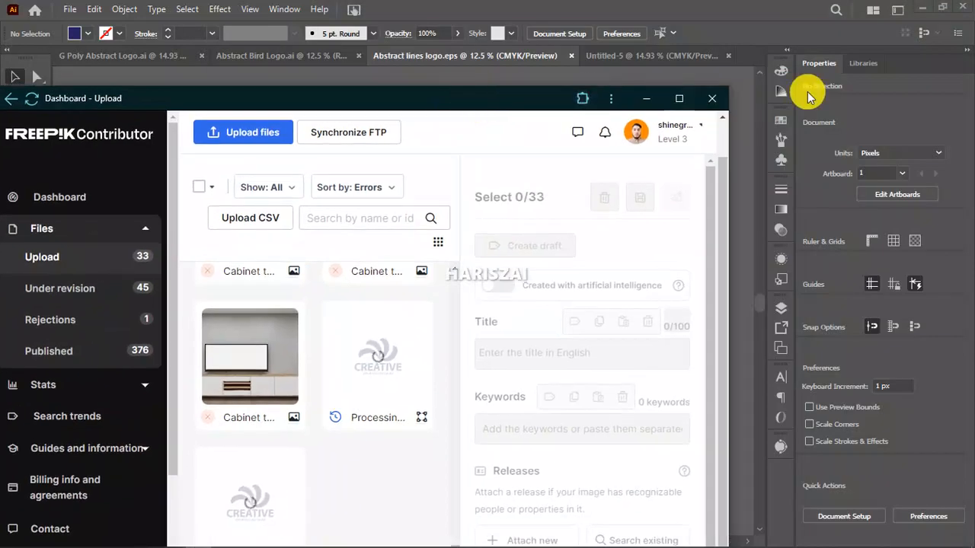
# Clear the view to the desktop by closing Freepik Contributor and the "Abstract lines logo" folder, with Illustrator minimised
pyautogui.click(713, 99)
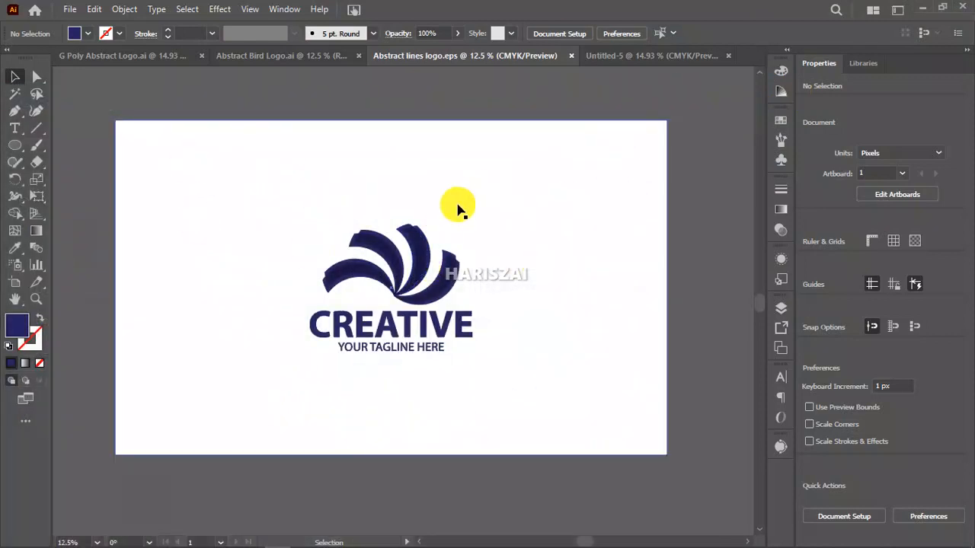
pyautogui.click(922, 7)
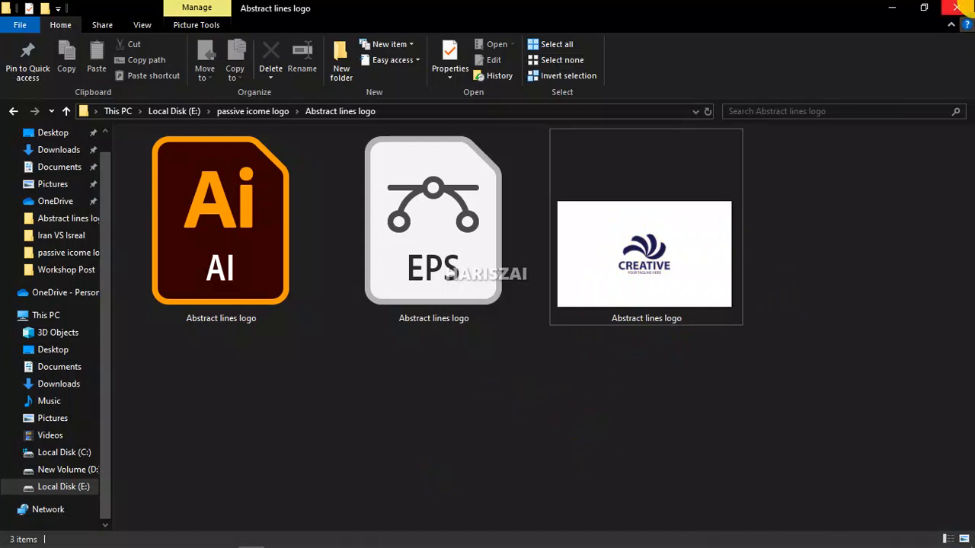
pyautogui.click(950, 6)
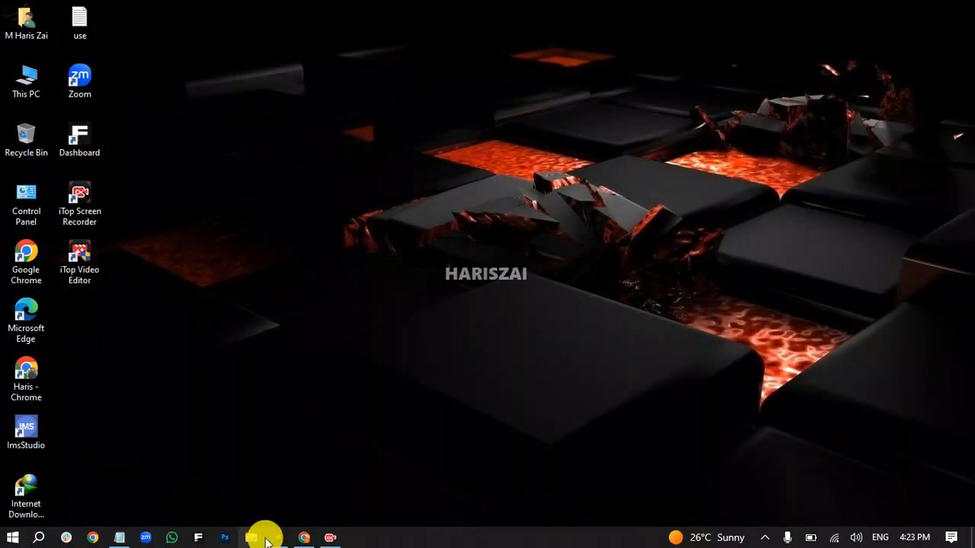